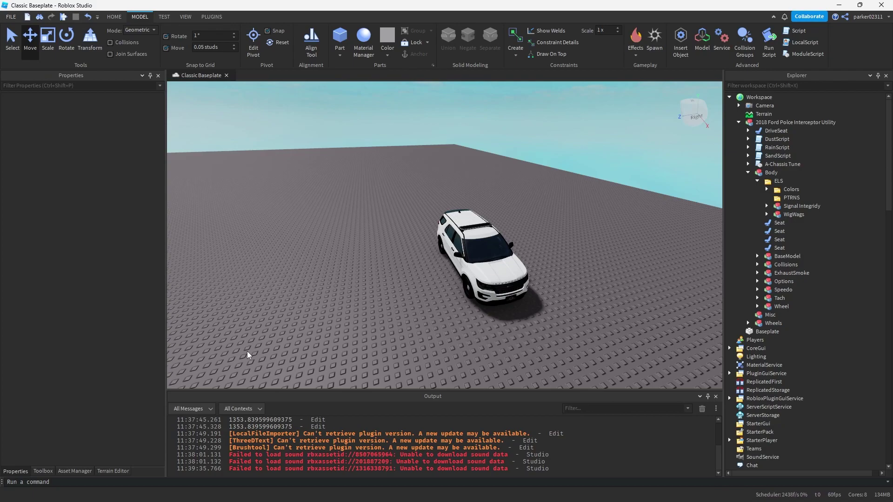
Switch to the browser and look over the YouTube video on setting up and using Emergency Vehicle Creator.
{"action": "left_click", "coordinate": [97, 494]}
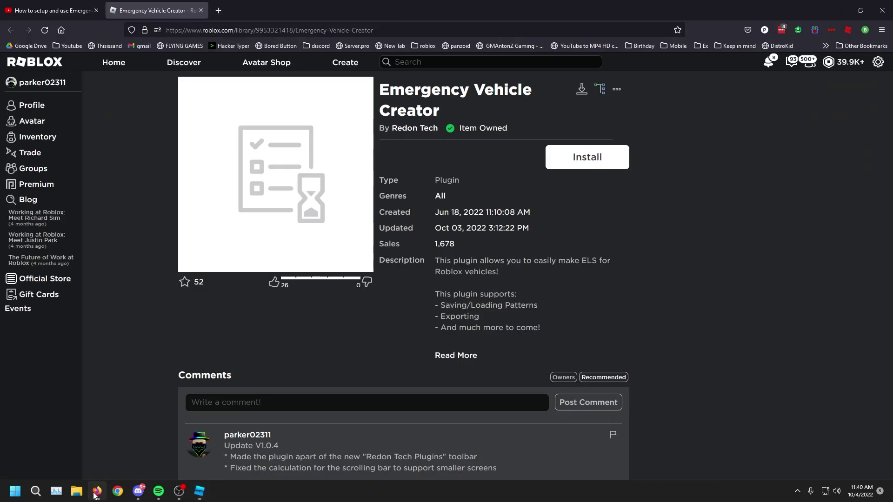
{"action": "left_click", "coordinate": [100, 6]}
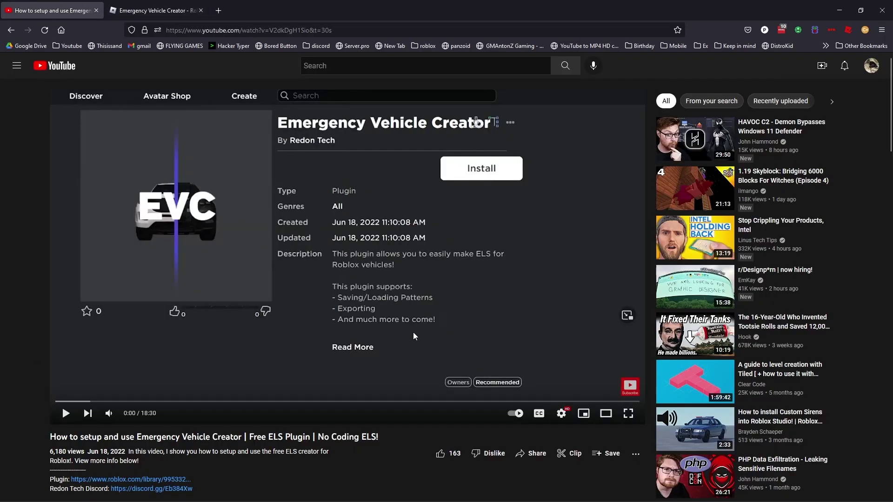
{"action": "scroll", "coordinate": [400, 354], "scroll_direction": "down", "scroll_amount": 1}
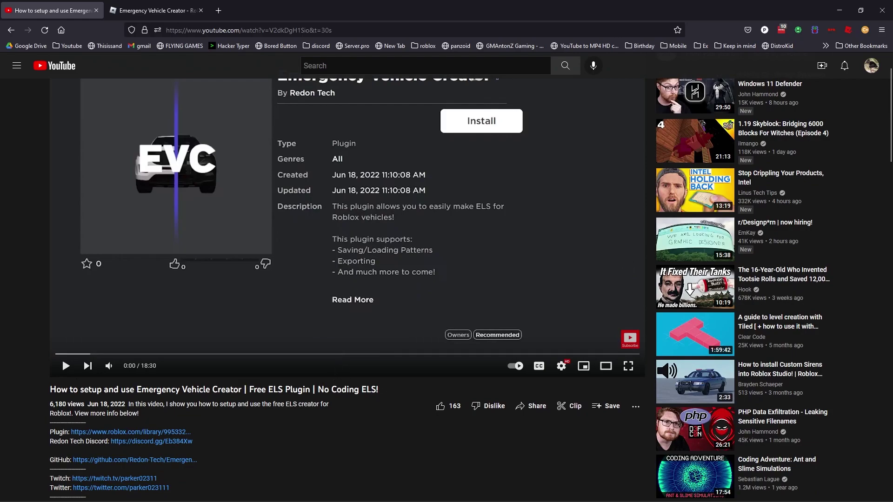
{"action": "left_click_drag", "start_coordinate": [116, 390], "coordinate": [394, 392]}
{"action": "left_click", "coordinate": [354, 398]}
{"action": "scroll", "coordinate": [270, 223], "scroll_direction": "up", "scroll_amount": 1}
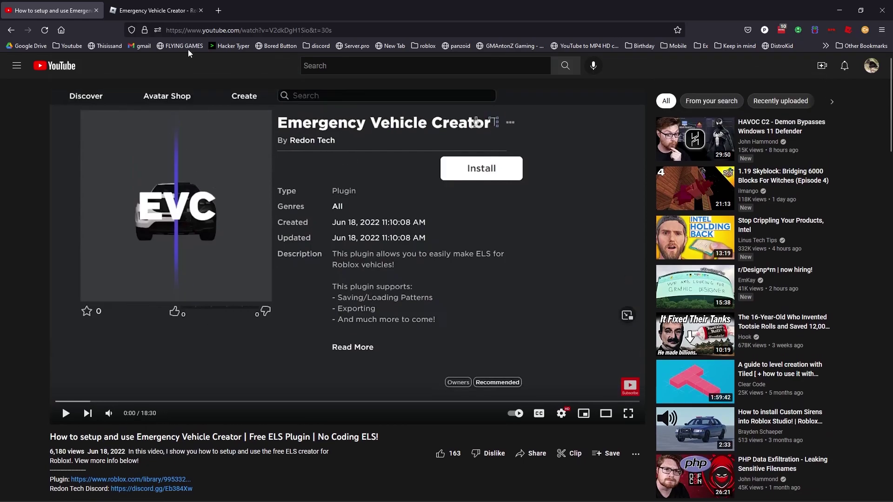
{"action": "scroll", "coordinate": [312, 139], "scroll_direction": "down", "scroll_amount": 4}
{"action": "scroll", "coordinate": [310, 199], "scroll_direction": "up", "scroll_amount": 4}
{"action": "mouse_move", "coordinate": [226, 499]}
Switch back to Roblox Studio and insert the [AG] Demo Cars model from My Models, accepting the script notice.
{"action": "left_click", "coordinate": [199, 492]}
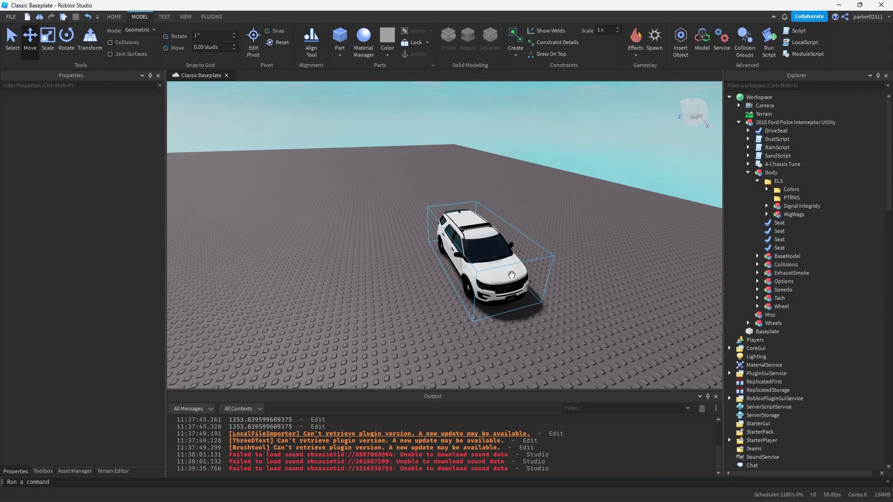
{"action": "left_click", "coordinate": [43, 471]}
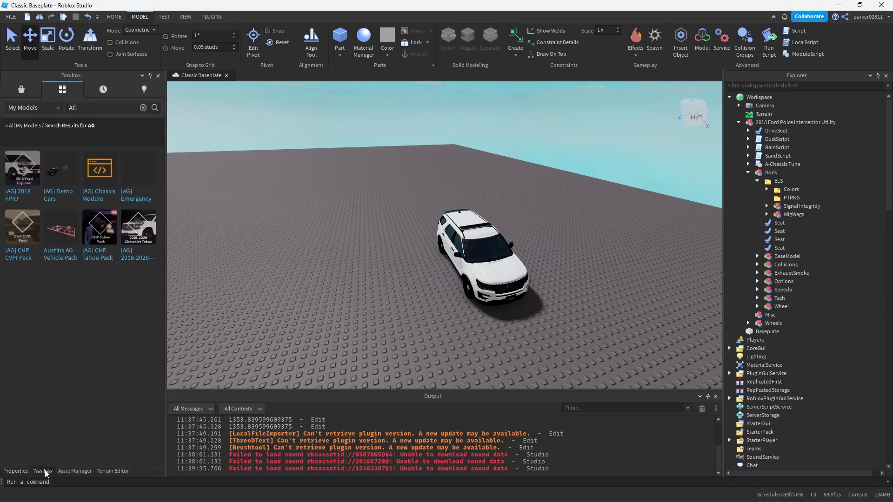
{"action": "left_click", "coordinate": [65, 179]}
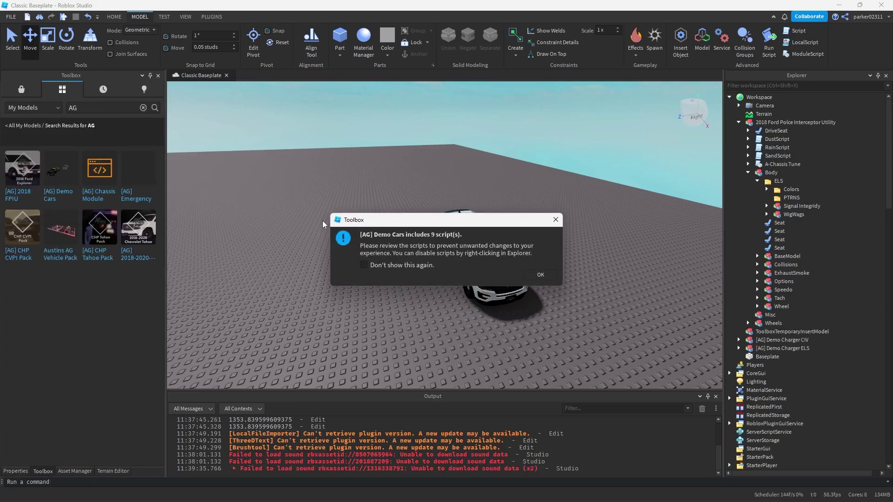
{"action": "left_click", "coordinate": [540, 275]}
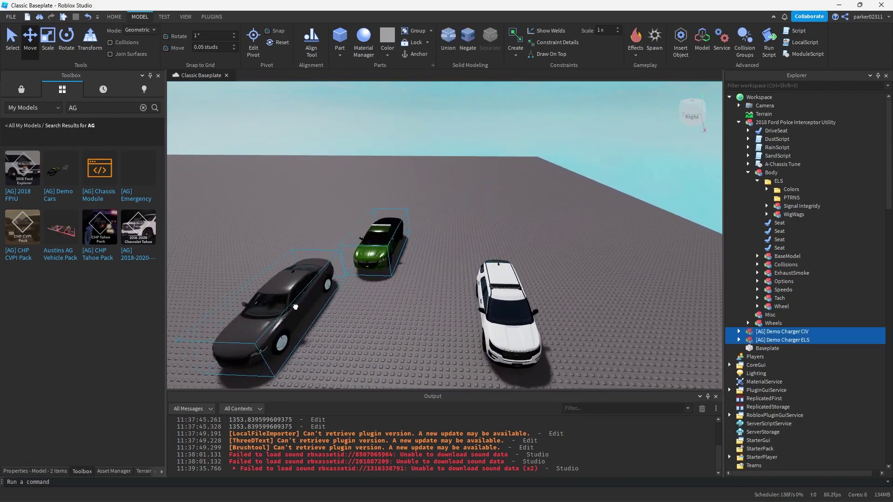
View the [AG] Demo Cars model's marketplace page in the browser and highlight its title.
{"action": "right_click", "coordinate": [54, 175]}
{"action": "left_click", "coordinate": [78, 182]}
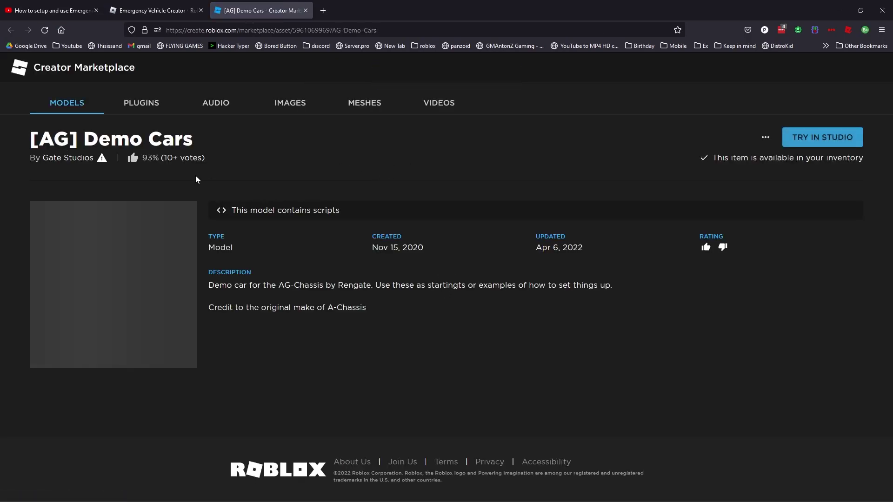
{"action": "left_click_drag", "start_coordinate": [198, 140], "coordinate": [58, 139]}
{"action": "left_click", "coordinate": [299, 209]}
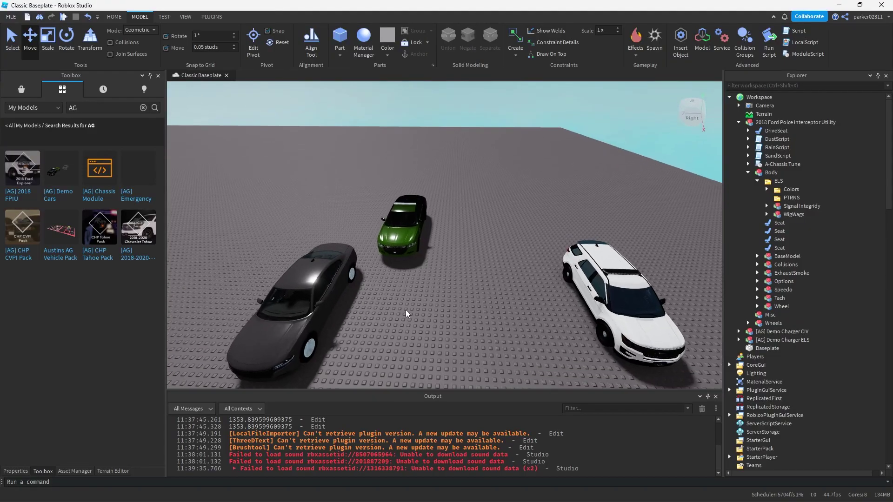
Expand the green [AG] Demo Charger ELS down to the PTRNS folder in its ELS folder and examine the pattern contents.
{"action": "left_click", "coordinate": [409, 211]}
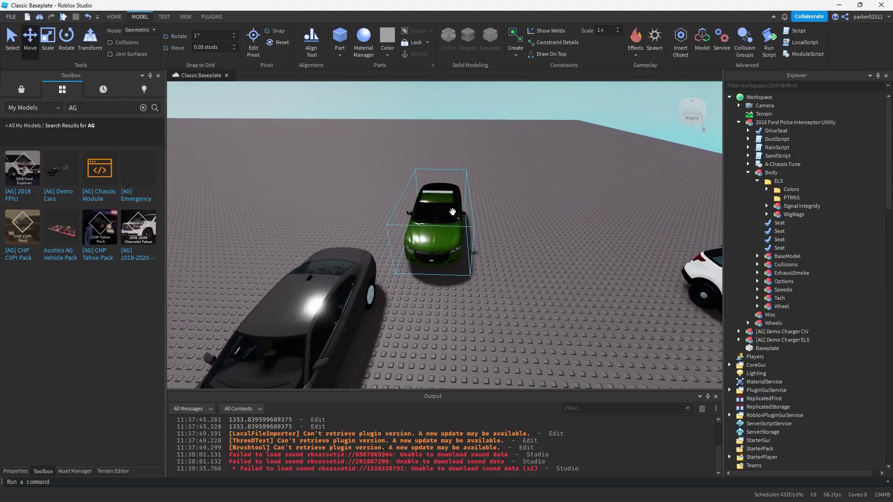
{"action": "scroll", "coordinate": [744, 289], "scroll_direction": "down", "scroll_amount": 2}
{"action": "left_click", "coordinate": [738, 292]}
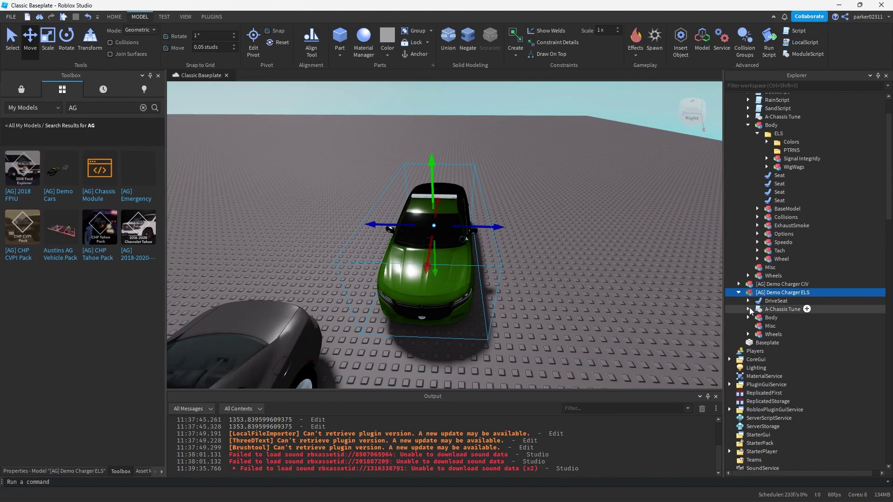
{"action": "left_click", "coordinate": [747, 318]}
{"action": "left_click", "coordinate": [757, 326]}
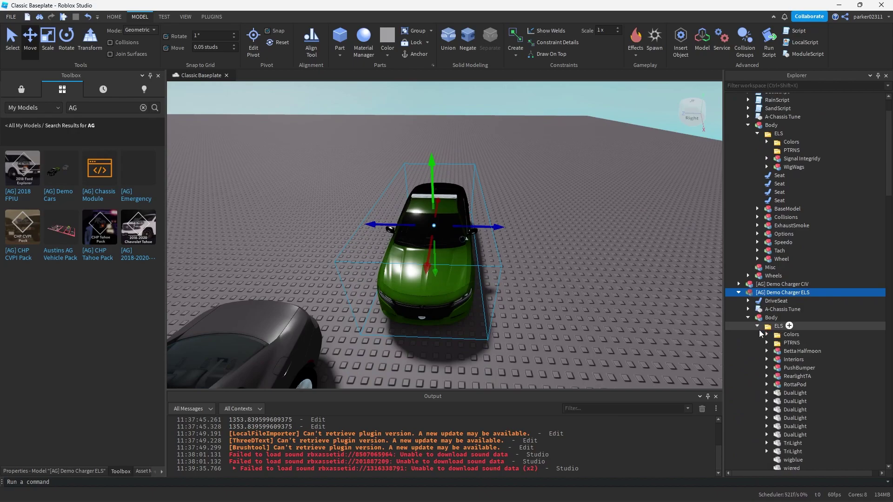
{"action": "left_click", "coordinate": [766, 342]}
{"action": "left_click", "coordinate": [807, 351]}
{"action": "left_click", "coordinate": [806, 393], "text": "shift"}
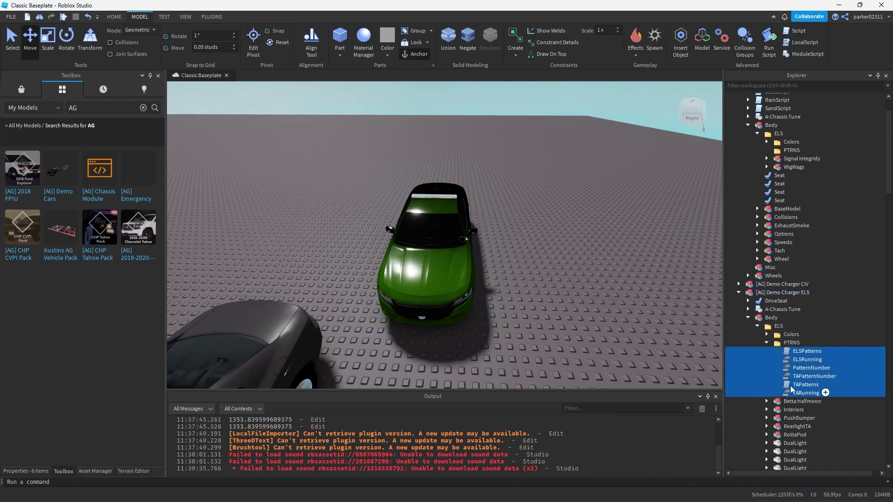
{"action": "left_click", "coordinate": [792, 343], "text": "ctrl"}
{"action": "left_click", "coordinate": [792, 343]}
Delete the empty PTRNS folder from the ELS folder of the 2018 Ford Police Interceptor Utility.
{"action": "left_click", "coordinate": [792, 150]}
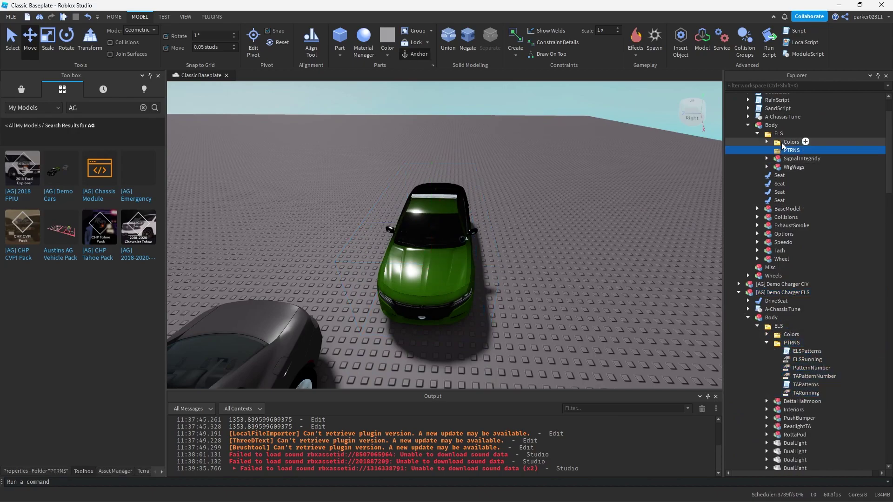
{"action": "key", "text": "Delete"}
{"action": "left_click", "coordinate": [779, 134]}
{"action": "right_click", "coordinate": [774, 127]}
{"action": "left_click", "coordinate": [776, 125]}
Copy the demo Charger's PTRNS folder and paste it into the Ford's ELS folder.
{"action": "right_click", "coordinate": [787, 336]}
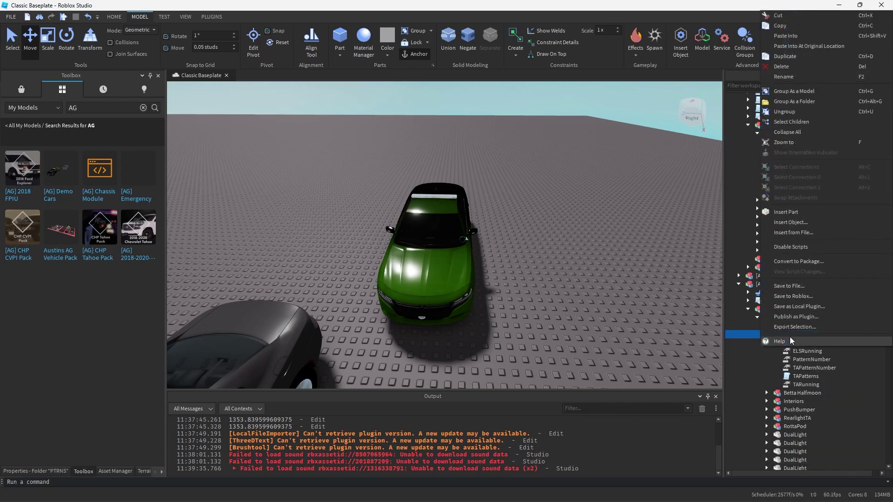
{"action": "left_click", "coordinate": [780, 25]}
{"action": "left_click", "coordinate": [779, 134]}
{"action": "right_click", "coordinate": [781, 135]}
{"action": "left_click", "coordinate": [796, 159]}
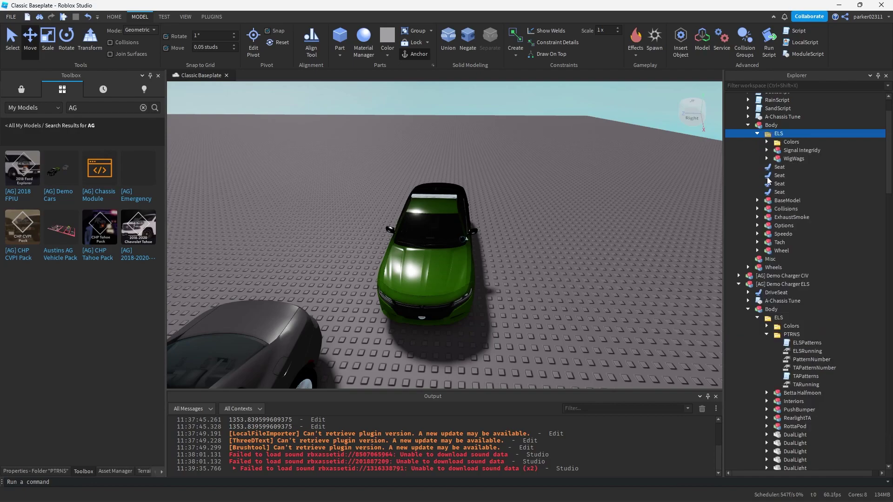
Open the ELSPatterns script in the Ford's PTRNS folder, look through its code and close it.
{"action": "scroll", "coordinate": [435, 236], "scroll_direction": "down", "scroll_amount": 8}
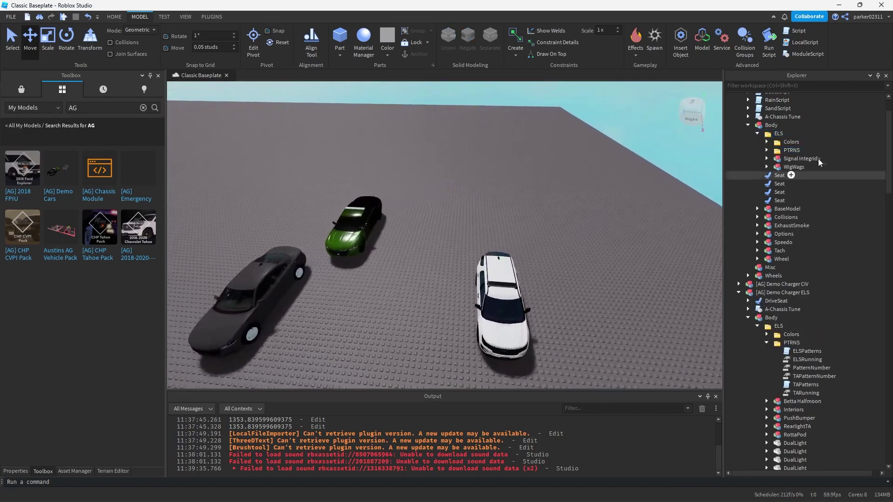
{"action": "left_click", "coordinate": [767, 150]}
{"action": "double_click", "coordinate": [807, 159]}
{"action": "left_click", "coordinate": [305, 185]}
{"action": "scroll", "coordinate": [306, 186], "scroll_direction": "down", "scroll_amount": 1}
{"action": "scroll", "coordinate": [305, 185], "scroll_direction": "up", "scroll_amount": 1}
{"action": "left_click", "coordinate": [310, 191]}
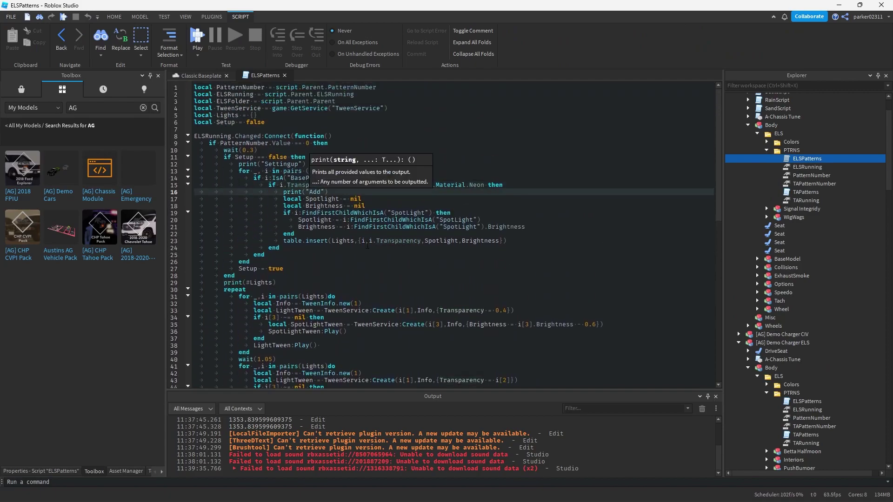
{"action": "left_click", "coordinate": [369, 246]}
{"action": "left_click", "coordinate": [389, 278]}
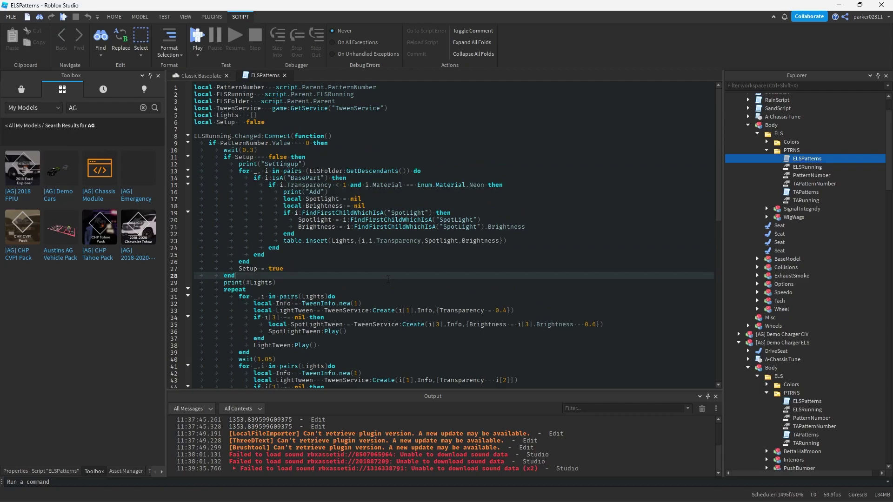
{"action": "key", "text": "ctrl+w"}
Select both demo Charger cars together and delete them from the workspace.
{"action": "key", "text": "a"}
{"action": "left_click_drag", "start_coordinate": [408, 335], "coordinate": [320, 130]}
{"action": "key", "text": "s"}
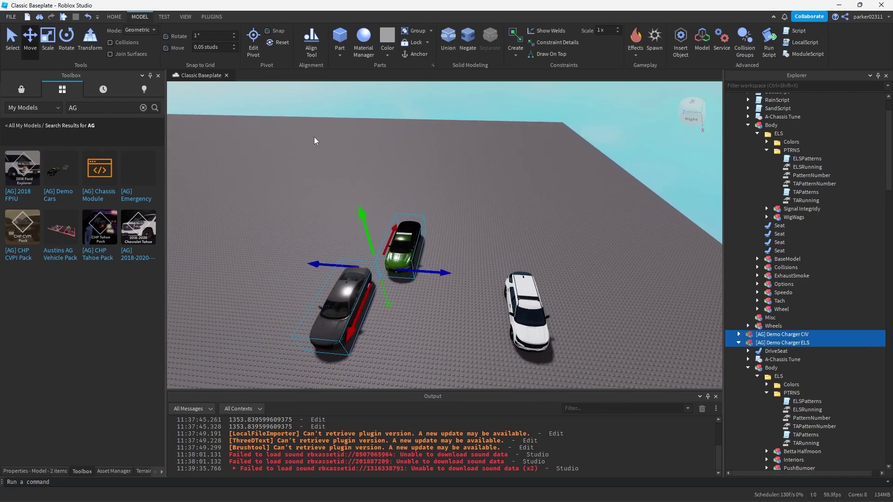
{"action": "key", "text": "d"}
{"action": "key", "text": "q"}
{"action": "key", "text": "d"}
{"action": "left_click", "coordinate": [413, 266]}
{"action": "key", "text": "a"}
{"action": "left_click", "coordinate": [610, 294]}
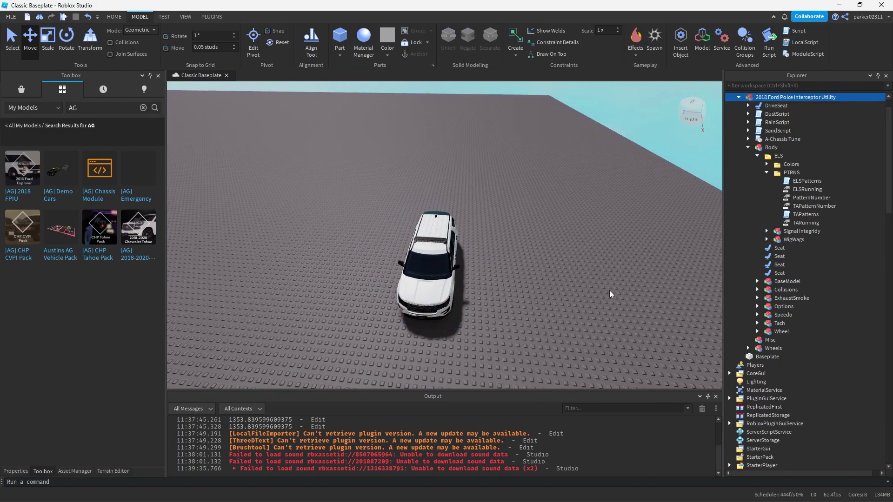
Show the object properties and expand the Ford's Signal Integridy roof lightbar to list its parts.
{"action": "key", "text": "w"}
{"action": "right_click_drag", "start_coordinate": [610, 294], "coordinate": [478, 241]}
{"action": "left_click", "coordinate": [16, 471]}
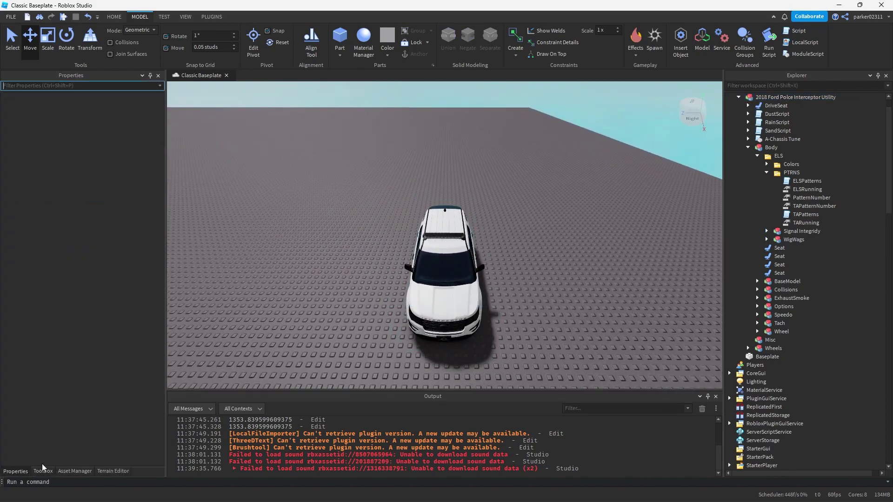
{"action": "scroll", "coordinate": [494, 289], "scroll_direction": "up", "scroll_amount": 6}
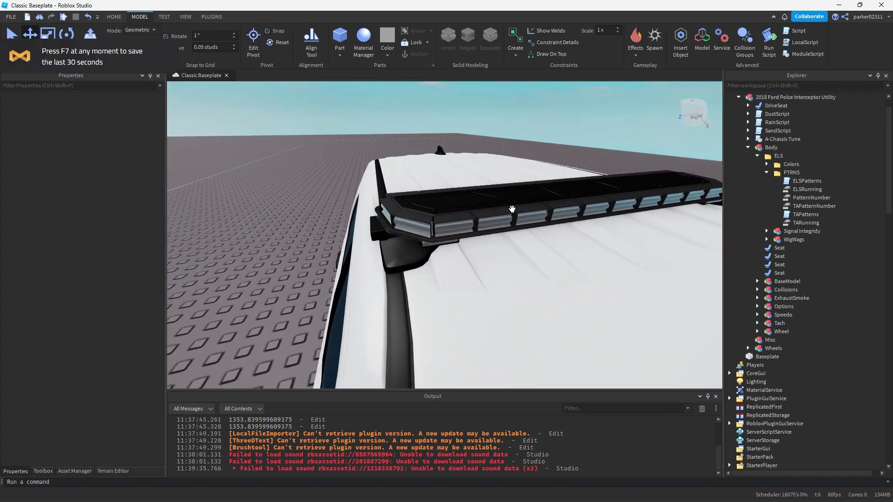
{"action": "right_click_drag", "start_coordinate": [500, 208], "coordinate": [605, 207]}
{"action": "key", "text": "a"}
{"action": "left_click", "coordinate": [766, 231]}
{"action": "scroll", "coordinate": [772, 254], "scroll_direction": "down", "scroll_amount": 4}
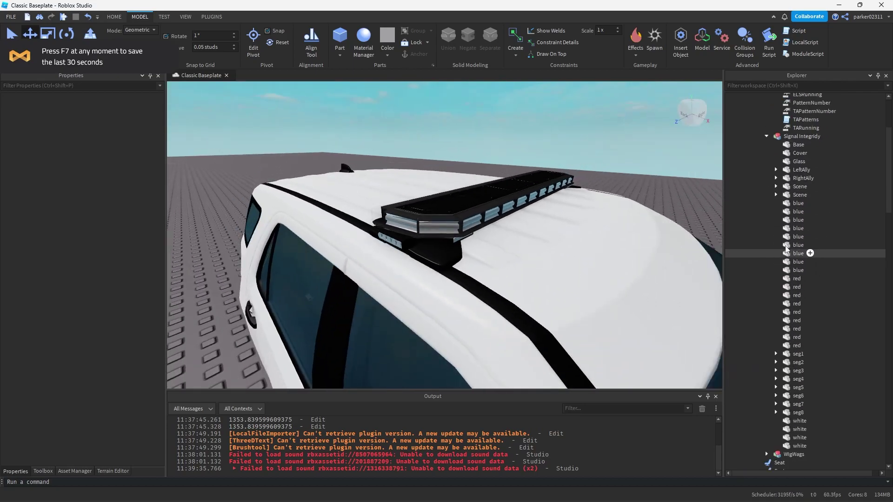
Examine the first blue light part and the seg1 part of the Signal Integridy lightbar up close.
{"action": "left_click", "coordinate": [798, 203]}
{"action": "key", "text": "f"}
{"action": "key", "text": "a"}
{"action": "right_click_drag", "start_coordinate": [530, 261], "coordinate": [590, 251]}
{"action": "left_click", "coordinate": [791, 354]}
{"action": "key", "text": "f"}
{"action": "right_click_drag", "start_coordinate": [494, 295], "coordinate": [526, 289]}
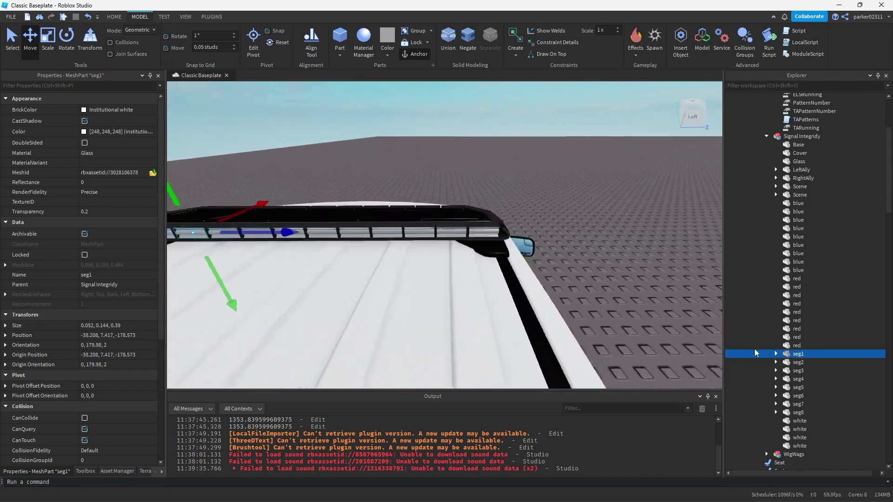
{"action": "left_click", "coordinate": [662, 288]}
{"action": "key", "text": "d"}
{"action": "right_click_drag", "start_coordinate": [662, 288], "coordinate": [662, 289]}
Select all blue, red and white light parts of the Signal Integridy lightbar and set their Transparency to 0.
{"action": "left_click", "coordinate": [798, 203]}
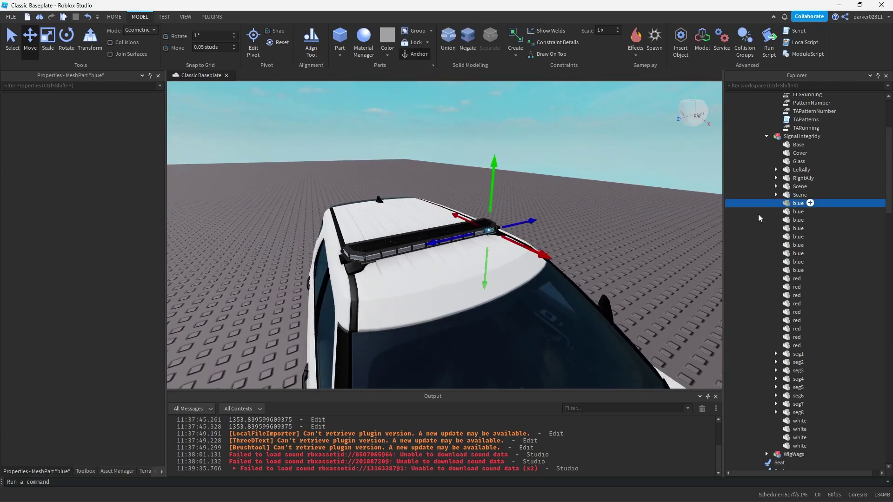
{"action": "key", "text": "f"}
{"action": "left_click", "coordinate": [785, 349], "text": "shift"}
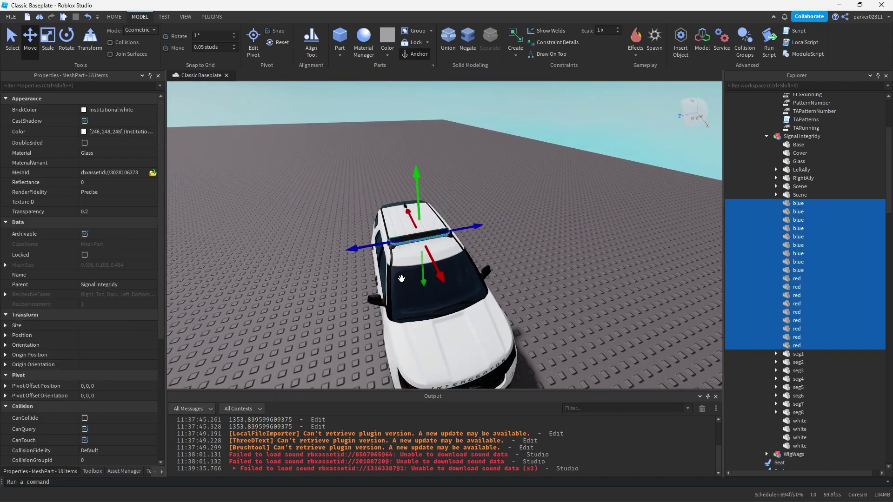
{"action": "left_click", "coordinate": [789, 446], "text": "shift"}
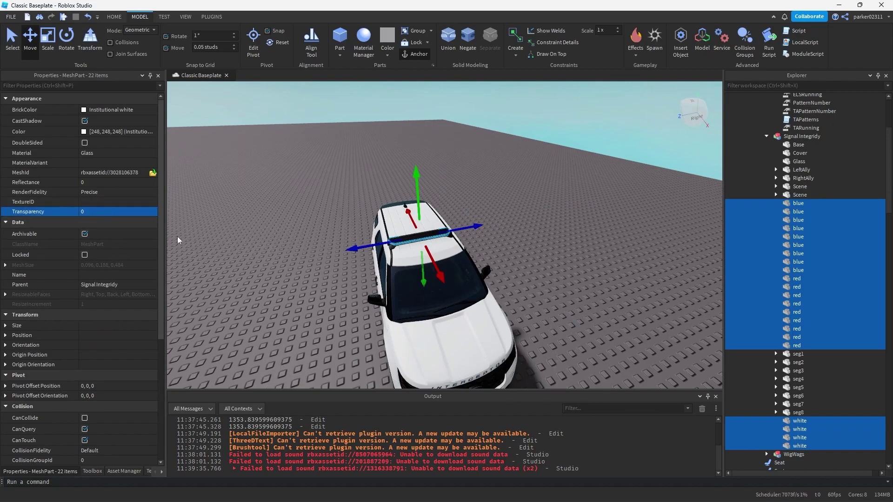
Set the move increment to 10 studs and raise the selected lights 10 studs above the car.
{"action": "left_click", "coordinate": [207, 48]}
{"action": "type", "text": "10"}
{"action": "key", "text": "Return"}
{"action": "key", "text": "e"}
{"action": "key", "text": "e"}
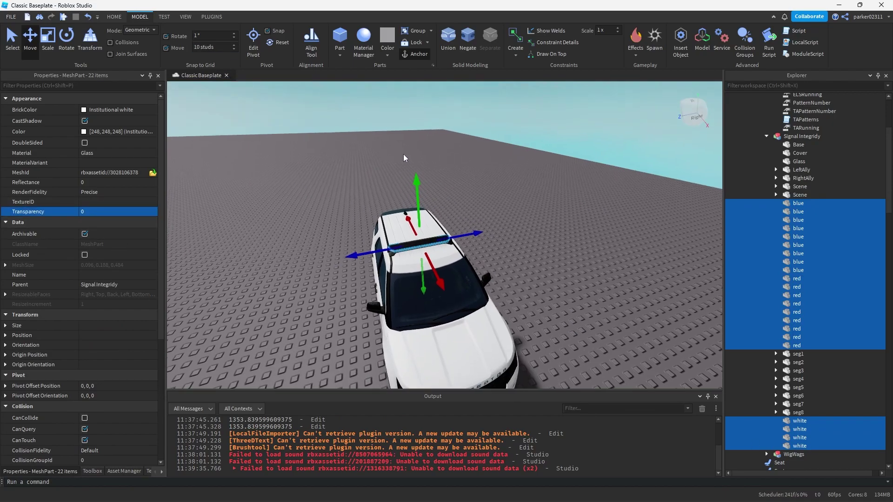
{"action": "left_click_drag", "start_coordinate": [418, 177], "coordinate": [411, 158]}
{"action": "left_click", "coordinate": [503, 148]}
Rename the white light at the near corner of the raised row L1 and the adjoining red light L2.
{"action": "key", "text": "w"}
{"action": "key", "text": "a"}
{"action": "key", "text": "a"}
{"action": "key", "text": "w"}
{"action": "mouse_move", "coordinate": [503, 148]}
{"action": "right_mouse_down"}
{"action": "mouse_move", "coordinate": [511, 178]}
{"action": "mouse_move", "coordinate": [501, 163]}
{"action": "right_mouse_up"}
{"action": "left_click", "coordinate": [460, 219]}
{"action": "key", "text": "d"}
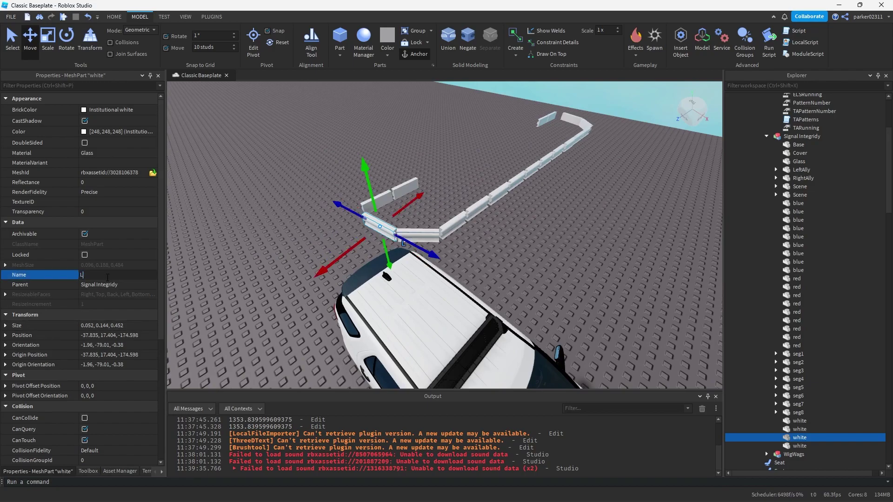
{"action": "scroll", "coordinate": [474, 219], "scroll_direction": "down", "scroll_amount": 5}
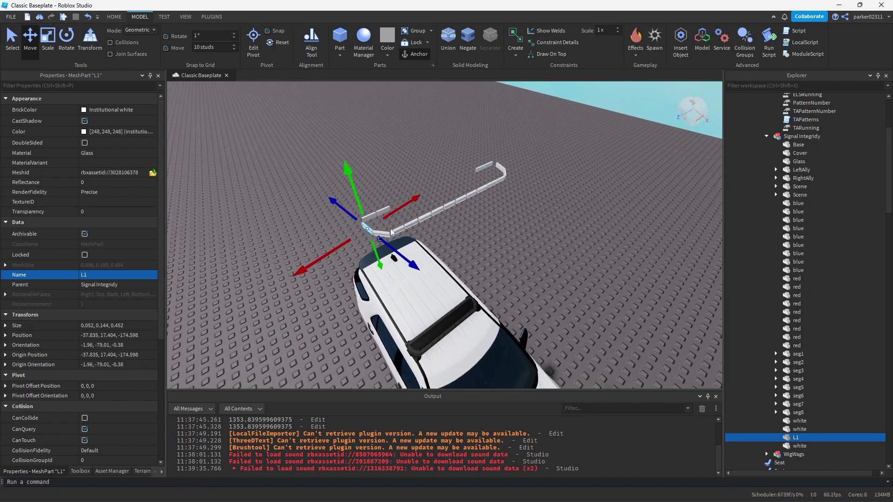
{"action": "left_click", "coordinate": [389, 231]}
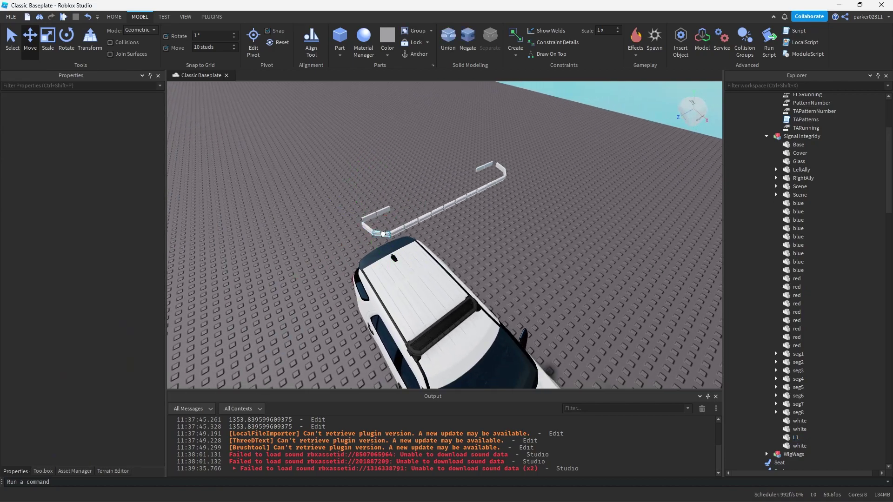
{"action": "left_click", "coordinate": [383, 234]}
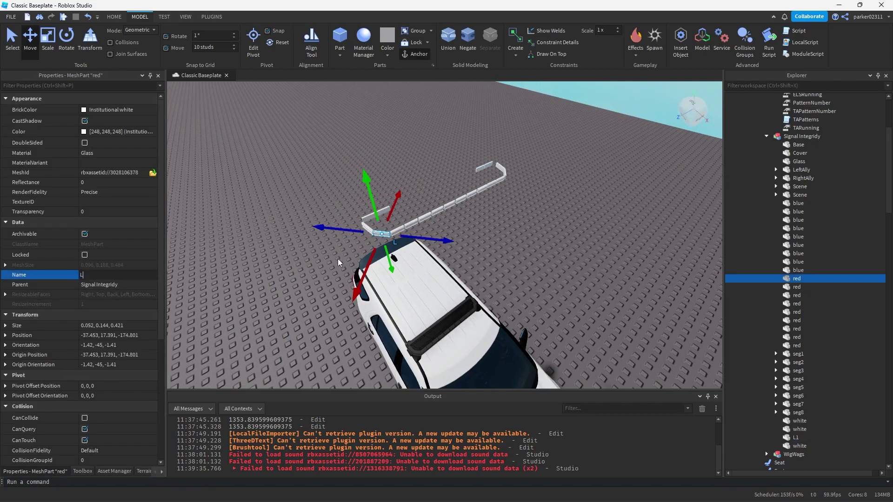
Rename the first two lights of the raised lightbar's straight front row, next to L2, as L3 and L4.
{"action": "right_click_drag", "start_coordinate": [359, 262], "coordinate": [419, 288]}
{"action": "scroll", "coordinate": [419, 288], "scroll_direction": "up", "scroll_amount": 3}
{"action": "left_click", "coordinate": [409, 277]}
{"action": "left_click", "coordinate": [120, 276]}
{"action": "type", "text": "L"}
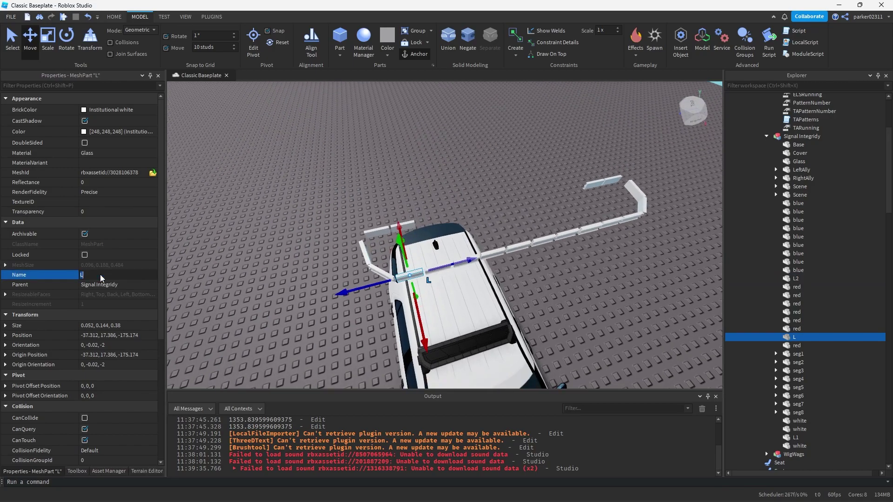
{"action": "type", "text": "3"}
{"action": "right_click_drag", "start_coordinate": [326, 268], "coordinate": [342, 261]}
{"action": "left_click", "coordinate": [273, 236]}
{"action": "left_click", "coordinate": [110, 275]}
{"action": "type", "text": "L4"}
Rename the three front-row lights following L4 as L5, L6 and L7, continuing toward the middle.
{"action": "left_click", "coordinate": [324, 238]}
{"action": "left_click", "coordinate": [120, 275]}
{"action": "type", "text": "L5"}
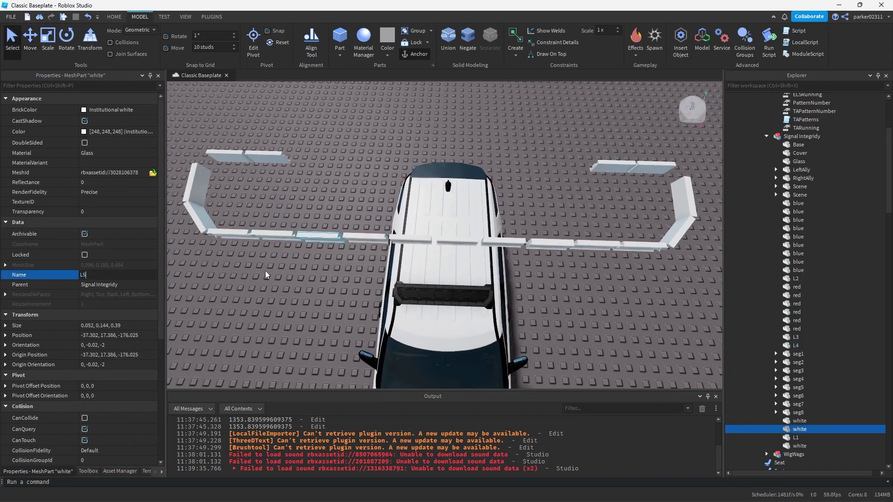
{"action": "left_click", "coordinate": [364, 238]}
{"action": "left_click", "coordinate": [120, 275]}
{"action": "type", "text": "L6"}
{"action": "left_click", "coordinate": [409, 239]}
{"action": "left_click", "coordinate": [104, 275]}
{"action": "type", "text": "L7"}
Rename the two front-row lights just past L7 as L8 and L9.
{"action": "left_click", "coordinate": [453, 241]}
{"action": "left_click", "coordinate": [118, 275]}
{"action": "type", "text": "L"}
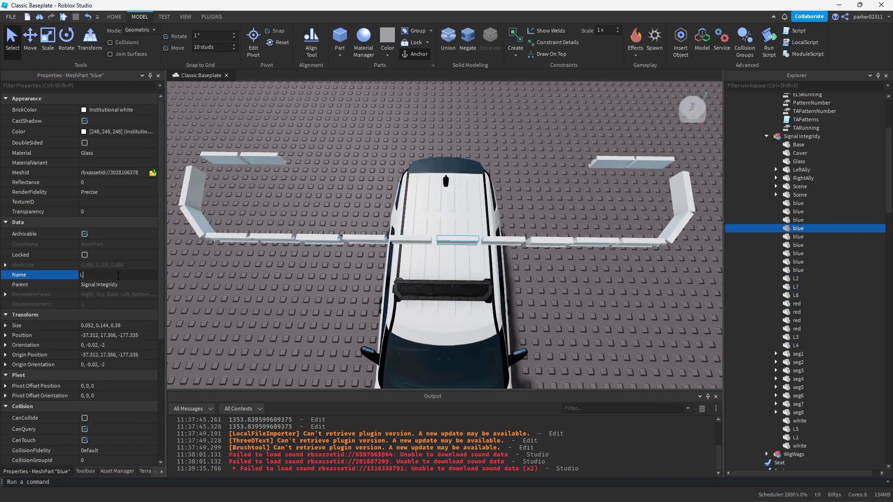
{"action": "type", "text": "8"}
{"action": "key", "text": "Return"}
{"action": "key", "text": "d"}
{"action": "key", "text": "a"}
{"action": "left_click", "coordinate": [461, 243]}
{"action": "left_click", "coordinate": [120, 275]}
{"action": "type", "text": "L9"}
{"action": "key", "text": "Return"}
Rename the two front-row lights following L9 as L10 and L11.
{"action": "key", "text": "d"}
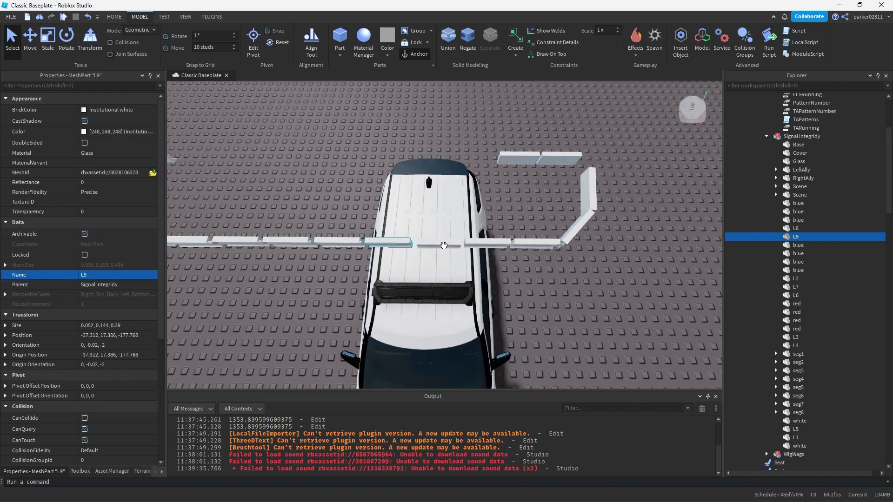
{"action": "left_click", "coordinate": [443, 245]}
{"action": "left_click", "coordinate": [114, 276]}
{"action": "type", "text": "L10"}
{"action": "key", "text": "Return"}
{"action": "left_click", "coordinate": [487, 243]}
{"action": "left_click", "coordinate": [93, 275]}
{"action": "type", "text": "L11"}
Rename the last front-row light L12, the adjoining corner light L13 and the side light after it L14.
{"action": "left_click", "coordinate": [530, 242]}
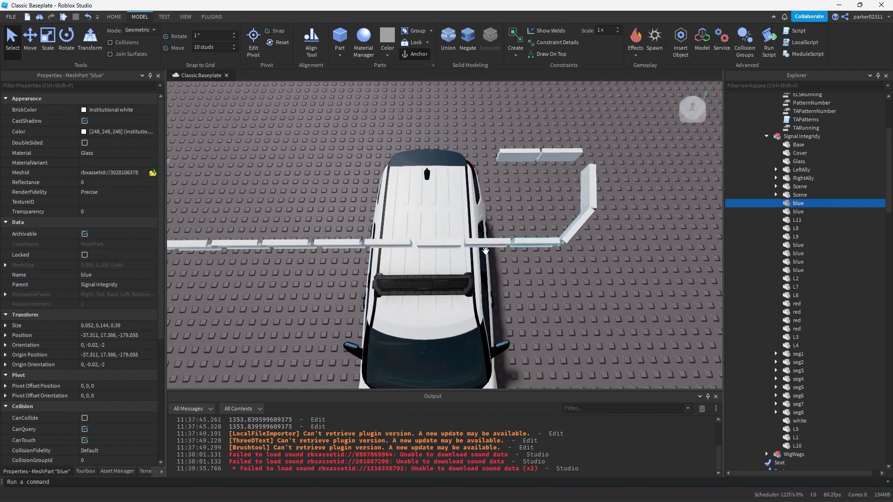
{"action": "left_click", "coordinate": [107, 275]}
{"action": "type", "text": "L12"}
{"action": "right_click_drag", "start_coordinate": [584, 279], "coordinate": [465, 274]}
{"action": "left_click", "coordinate": [379, 212]}
{"action": "left_click", "coordinate": [112, 274]}
{"action": "type", "text": "L13"}
{"action": "left_click", "coordinate": [434, 185]}
{"action": "left_click", "coordinate": [112, 275]}
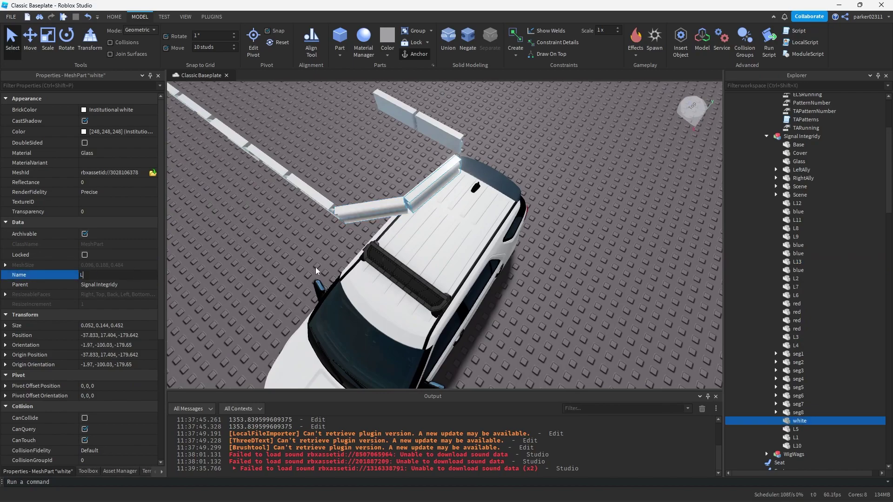
{"action": "type", "text": "14"}
Check the raised row light by light for leftover parts and delete the blue part overlapping side light L14.
{"action": "right_click_drag", "start_coordinate": [351, 267], "coordinate": [298, 276]}
{"action": "left_click", "coordinate": [294, 277]}
{"action": "left_click", "coordinate": [296, 275]}
{"action": "left_click", "coordinate": [319, 278]}
{"action": "left_click", "coordinate": [350, 277]}
{"action": "left_click", "coordinate": [380, 277]}
{"action": "left_click", "coordinate": [447, 278]}
{"action": "left_click", "coordinate": [480, 278]}
{"action": "left_click", "coordinate": [512, 276]}
{"action": "left_click", "coordinate": [545, 276]}
{"action": "left_click", "coordinate": [578, 275]}
{"action": "left_click", "coordinate": [608, 275]}
{"action": "left_click", "coordinate": [632, 264]}
{"action": "left_click", "coordinate": [628, 241]}
{"action": "left_click", "coordinate": [631, 247]}
{"action": "key", "text": "Delete"}
Delete the leftover red parts overlapping side light L1 and front-row light L5.
{"action": "left_click", "coordinate": [295, 245]}
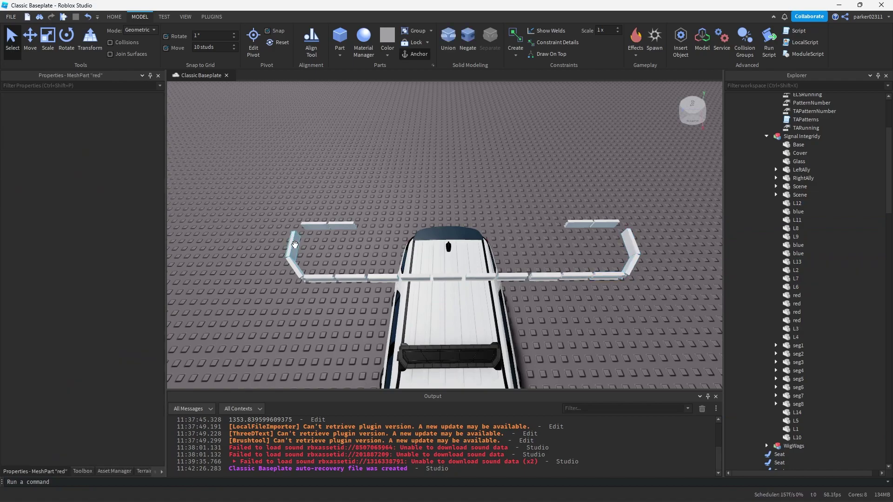
{"action": "left_click", "coordinate": [385, 277]}
{"action": "left_click", "coordinate": [382, 275]}
{"action": "key", "text": "Delete"}
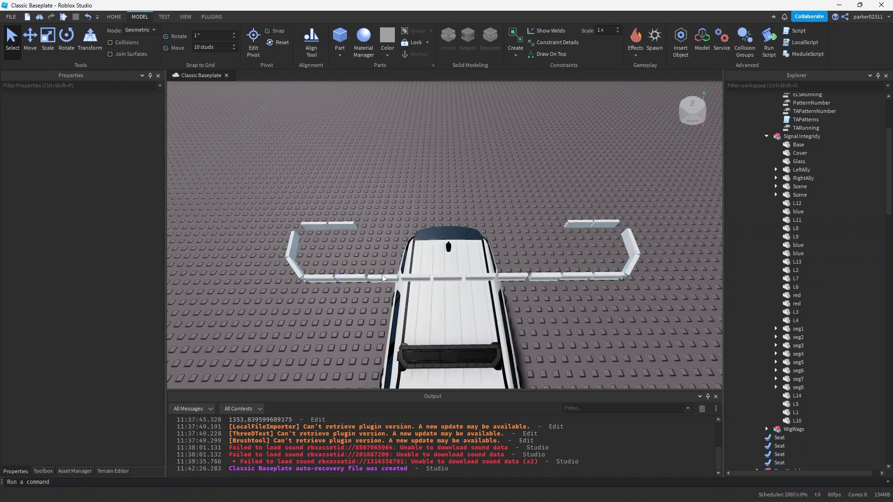
Rename the two rear lights beside L14 as L15 and L16, working inward from the corner.
{"action": "right_click_drag", "start_coordinate": [633, 236], "coordinate": [612, 237]}
{"action": "left_click", "coordinate": [398, 257]}
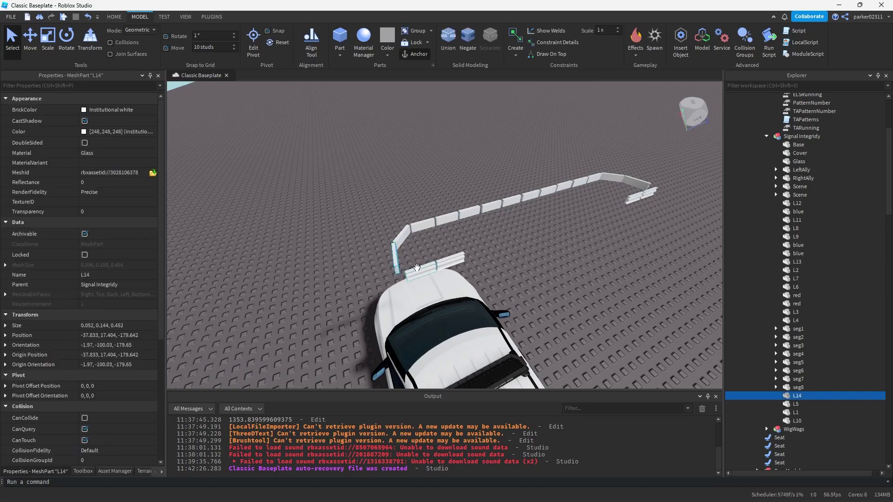
{"action": "left_click", "coordinate": [421, 263]}
{"action": "left_click", "coordinate": [113, 274]}
{"action": "type", "text": "L15"}
{"action": "key", "text": "Return"}
{"action": "left_click", "coordinate": [452, 258]}
{"action": "left_click", "coordinate": [113, 273]}
{"action": "type", "text": "L16"}
Rename the rear pair at the opposite end L17 and L18, working outward from the inner light.
{"action": "right_click_drag", "start_coordinate": [493, 301], "coordinate": [512, 301]}
{"action": "left_click", "coordinate": [509, 196]}
{"action": "left_click", "coordinate": [110, 275]}
{"action": "type", "text": "L17"}
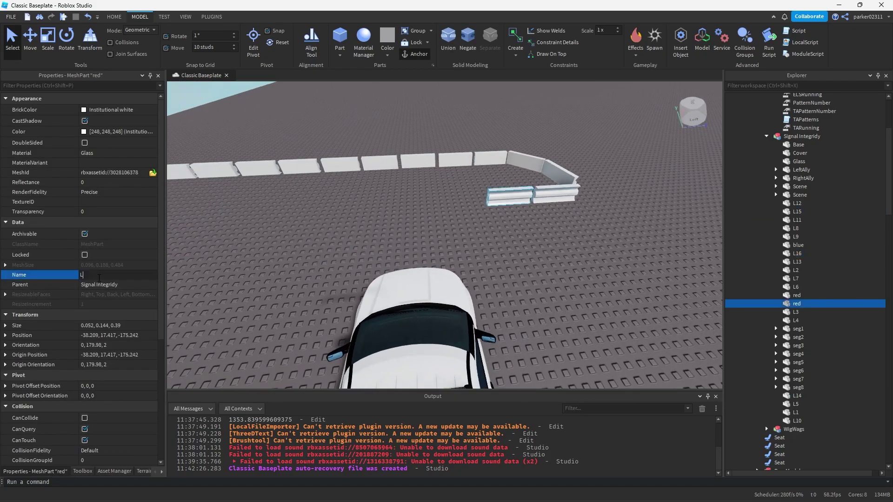
{"action": "left_click", "coordinate": [556, 193]}
{"action": "left_click", "coordinate": [111, 274]}
{"action": "left_click", "coordinate": [532, 307]}
Find the remaining unrenamed blue part in the Signal Integridy model and delete it.
{"action": "scroll", "coordinate": [520, 200], "scroll_direction": "down", "scroll_amount": 5}
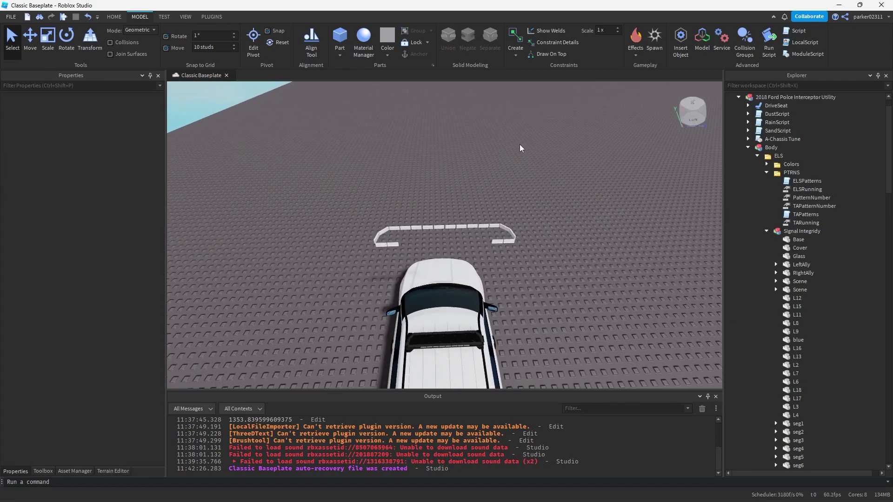
{"action": "scroll", "coordinate": [879, 273], "scroll_direction": "down", "scroll_amount": 3}
{"action": "left_click", "coordinate": [797, 269]}
{"action": "key", "text": "f"}
{"action": "key", "text": "Delete"}
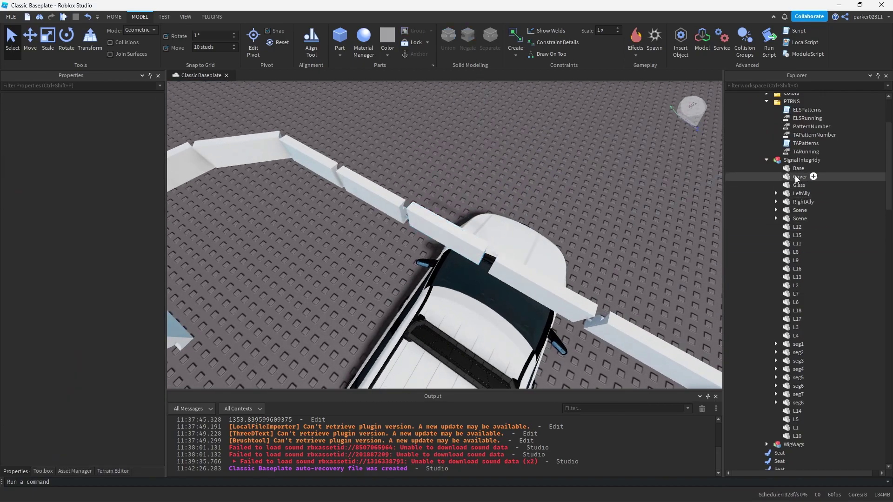
Select all the raised lights L1 to L18 and lower them 10 studs back to the roof.
{"action": "scroll", "coordinate": [795, 235], "scroll_direction": "down", "scroll_amount": 2}
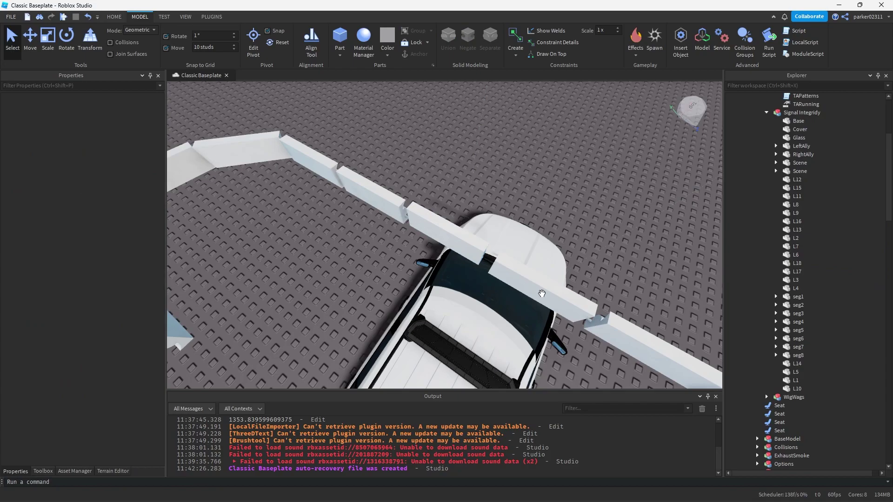
{"action": "right_click_drag", "start_coordinate": [540, 293], "coordinate": [540, 297]}
{"action": "scroll", "coordinate": [826, 205], "scroll_direction": "up", "scroll_amount": 2}
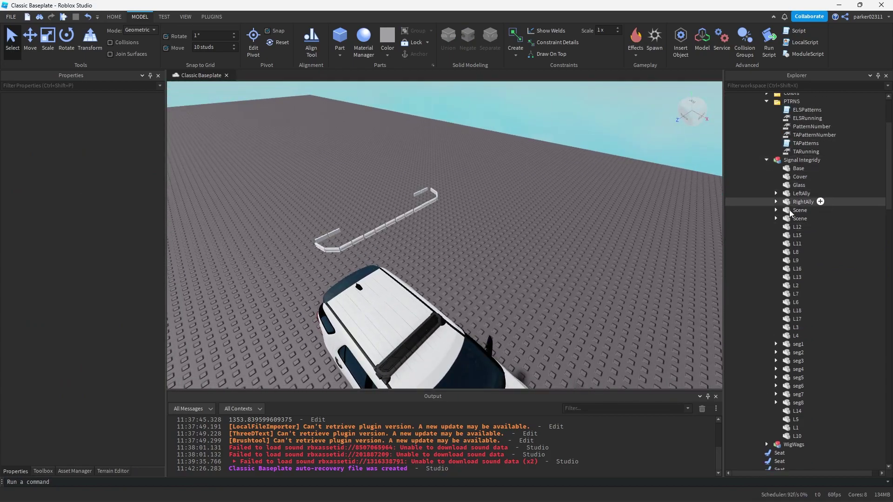
{"action": "scroll", "coordinate": [790, 220], "scroll_direction": "down", "scroll_amount": 2}
{"action": "right_click_drag", "start_coordinate": [491, 193], "coordinate": [442, 190]}
{"action": "left_click_drag", "start_coordinate": [399, 195], "coordinate": [652, 303]}
{"action": "key", "text": "ctrl+2"}
{"action": "key", "text": "w"}
{"action": "key", "text": "q"}
{"action": "left_click_drag", "start_coordinate": [518, 210], "coordinate": [532, 225]}
{"action": "key", "text": "e"}
Set the move increment to 0.05 studs and slide the selected lights forward into the lightbar housing.
{"action": "right_click_drag", "start_coordinate": [532, 224], "coordinate": [538, 229]}
{"action": "left_click_drag", "start_coordinate": [486, 229], "coordinate": [504, 232]}
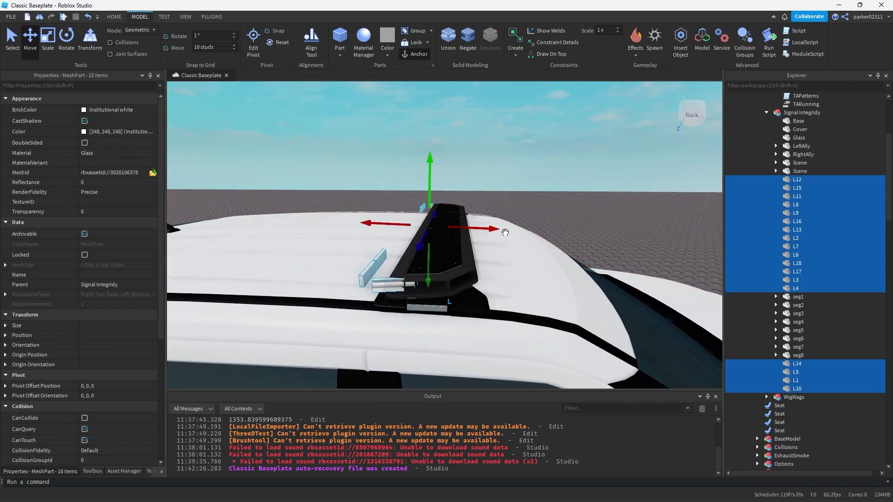
{"action": "scroll", "coordinate": [478, 137], "scroll_direction": "down", "scroll_amount": 5}
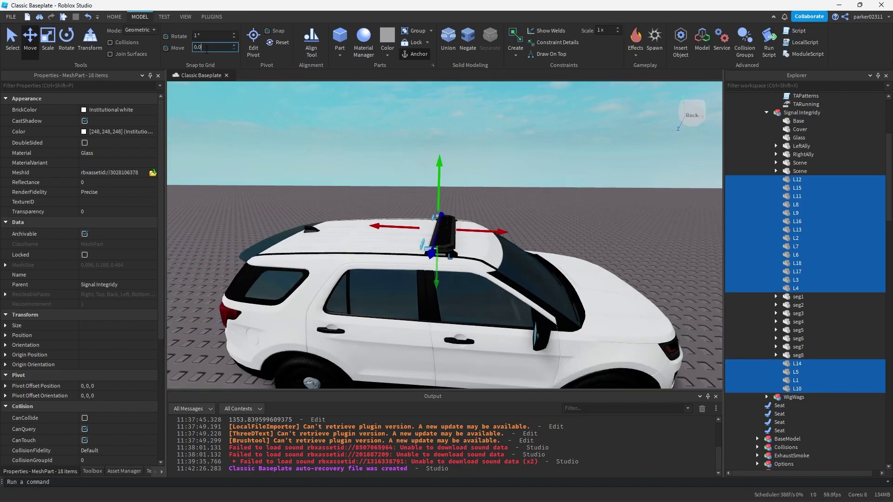
{"action": "key", "text": "Return"}
{"action": "scroll", "coordinate": [476, 204], "scroll_direction": "up", "scroll_amount": 6}
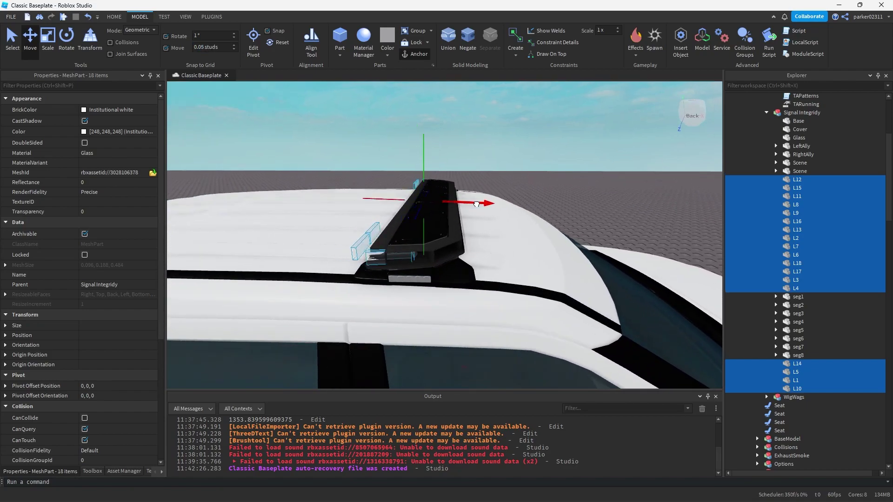
{"action": "left_click_drag", "start_coordinate": [476, 204], "coordinate": [484, 204]}
{"action": "right_click_drag", "start_coordinate": [484, 204], "coordinate": [485, 203]}
{"action": "left_click", "coordinate": [526, 170]}
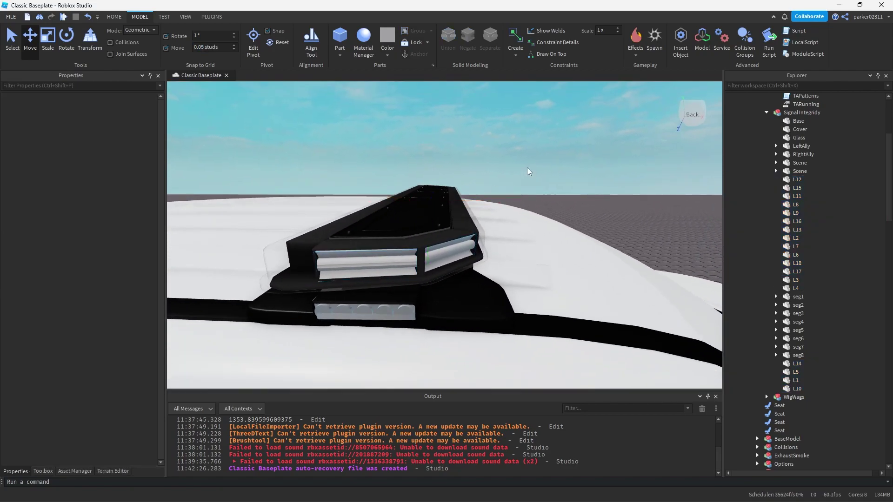
Inspect the lightbar from around the car and select the Signal Integridy model.
{"action": "key", "text": "a"}
{"action": "right_click_drag", "start_coordinate": [526, 171], "coordinate": [513, 171]}
{"action": "key", "text": "a"}
{"action": "scroll", "coordinate": [659, 195], "scroll_direction": "down", "scroll_amount": 4}
{"action": "scroll", "coordinate": [659, 196], "scroll_direction": "down", "scroll_amount": 3}
{"action": "scroll", "coordinate": [836, 253], "scroll_direction": "up", "scroll_amount": 4}
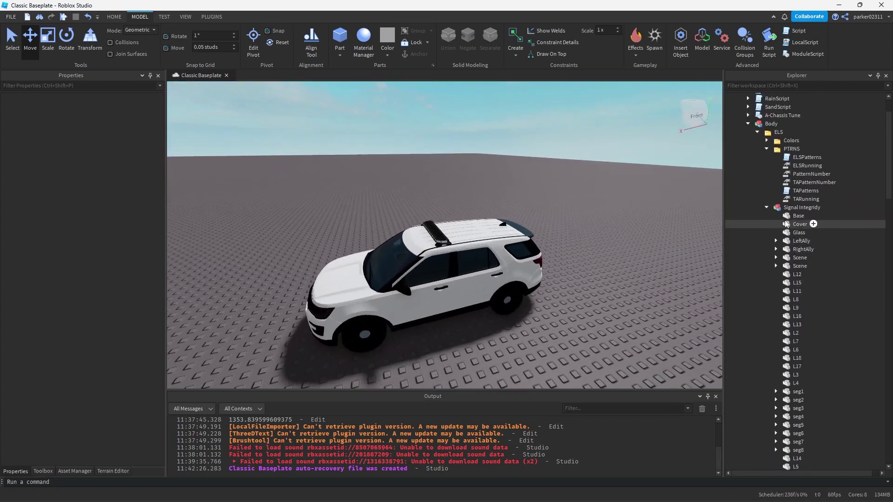
{"action": "left_click", "coordinate": [767, 207]}
{"action": "left_click", "coordinate": [796, 209]}
{"action": "left_click", "coordinate": [768, 208]}
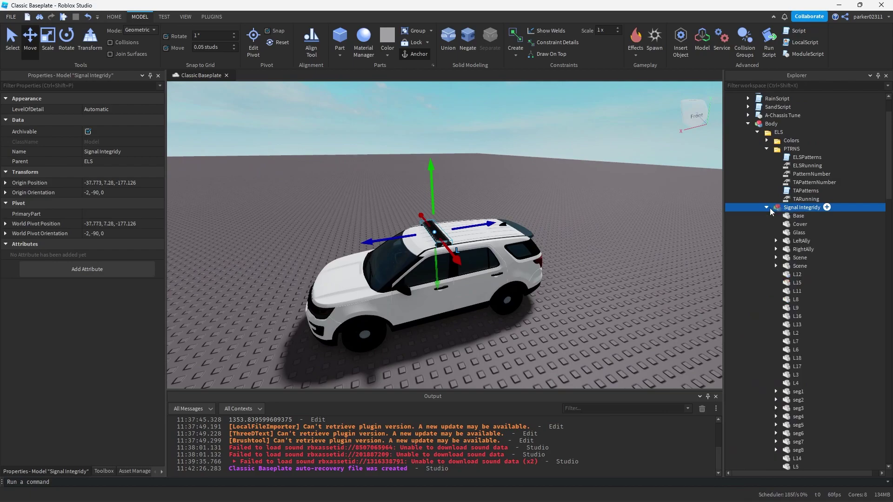
Select light parts L1 to L18 in the Signal Integridy model and move them directly into the ELS folder.
{"action": "scroll", "coordinate": [792, 255], "scroll_direction": "down", "scroll_amount": 2}
{"action": "left_click", "coordinate": [797, 226]}
{"action": "scroll", "coordinate": [795, 247], "scroll_direction": "down", "scroll_amount": 2}
{"action": "scroll", "coordinate": [795, 252], "scroll_direction": "down", "scroll_amount": 1}
{"action": "left_click", "coordinate": [795, 264], "text": "shift"}
{"action": "left_click", "coordinate": [797, 365], "text": "ctrl"}
{"action": "left_click", "coordinate": [794, 348], "text": "ctrl"}
{"action": "left_click", "coordinate": [792, 341], "text": "ctrl"}
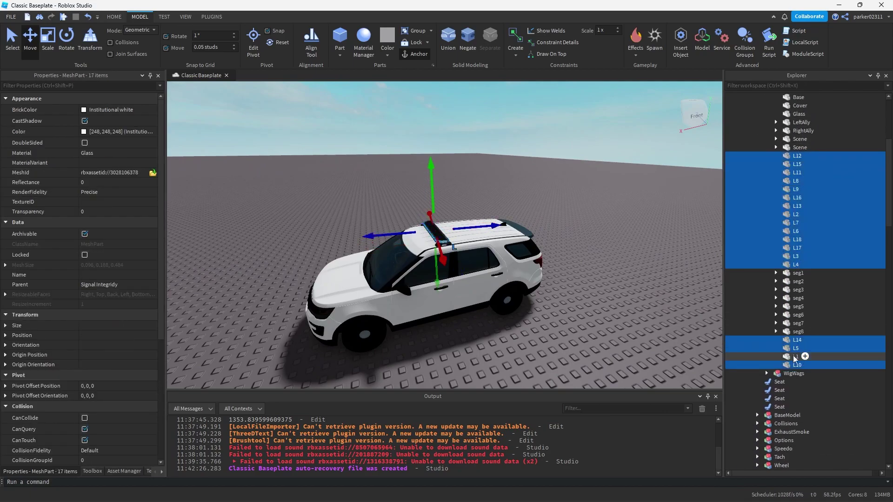
{"action": "left_click", "coordinate": [794, 349], "text": "ctrl"}
{"action": "left_click", "coordinate": [794, 348], "text": "ctrl"}
{"action": "left_click", "coordinate": [796, 356], "text": "ctrl"}
{"action": "scroll", "coordinate": [800, 311], "scroll_direction": "up", "scroll_amount": 5}
{"action": "scroll", "coordinate": [800, 311], "scroll_direction": "up", "scroll_amount": 2}
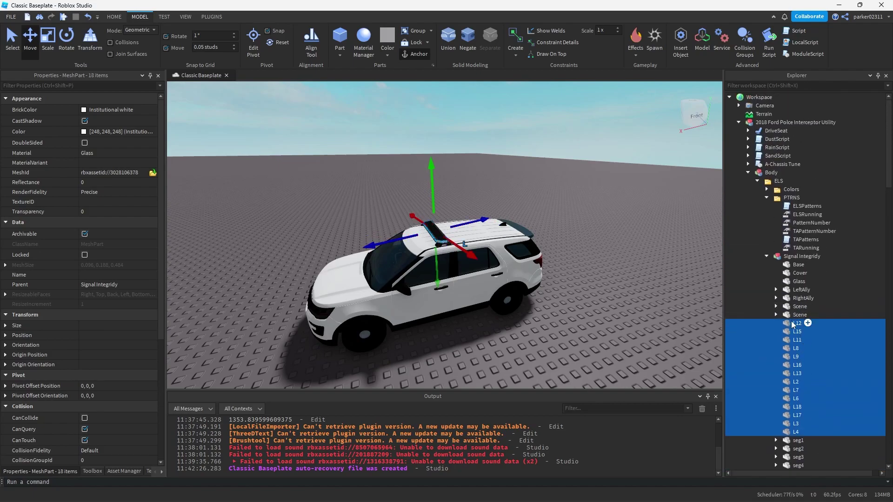
{"action": "left_click_drag", "start_coordinate": [792, 326], "coordinate": [803, 181]}
{"action": "scroll", "coordinate": [803, 200], "scroll_direction": "up", "scroll_amount": 3}
Collapse the Signal Integridy model and examine the WigWags model at the front of the car.
{"action": "left_click", "coordinate": [767, 257]}
{"action": "left_click", "coordinate": [768, 255]}
{"action": "left_click", "coordinate": [769, 252]}
{"action": "left_click", "coordinate": [767, 255]}
{"action": "left_click", "coordinate": [759, 265]}
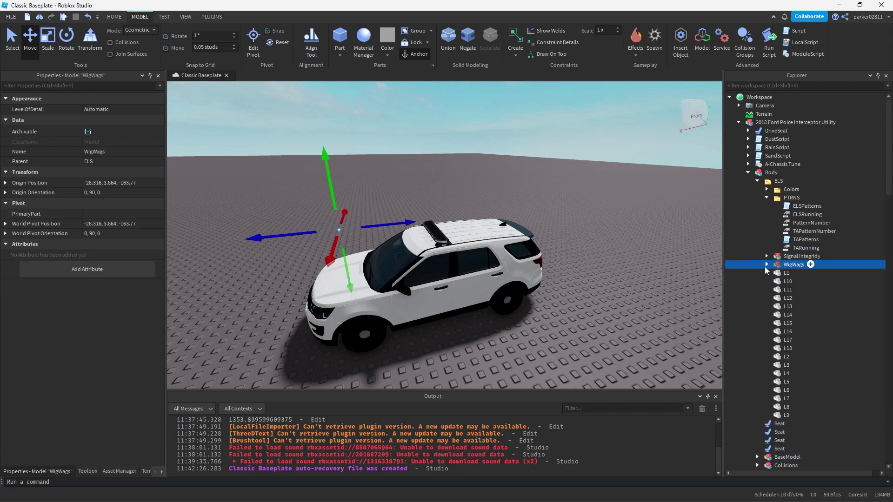
{"action": "key", "text": "f"}
{"action": "right_click_drag", "start_coordinate": [465, 279], "coordinate": [531, 280]}
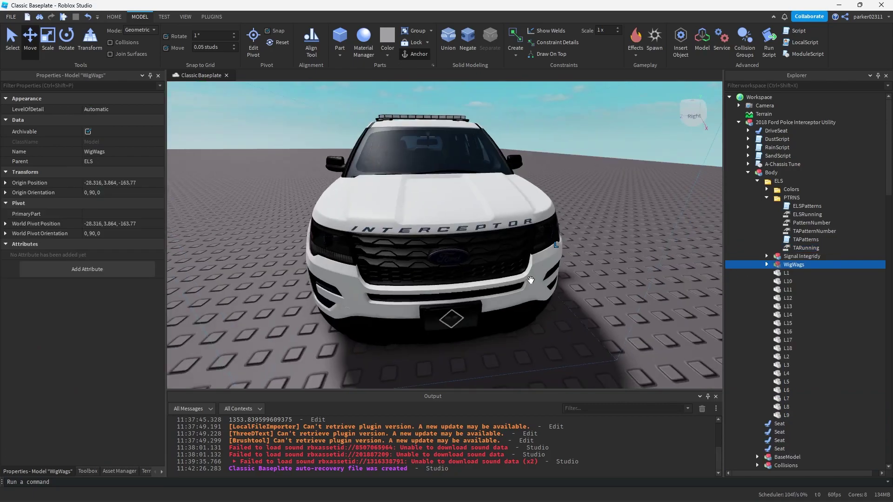
{"action": "scroll", "coordinate": [517, 291], "scroll_direction": "down", "scroll_amount": 5}
{"action": "key", "text": "e"}
Open the EVC Menu from the Redon Tech plugins, enlarge the Emergency Vehicle Creator window and reposition it.
{"action": "left_click", "coordinate": [161, 18]}
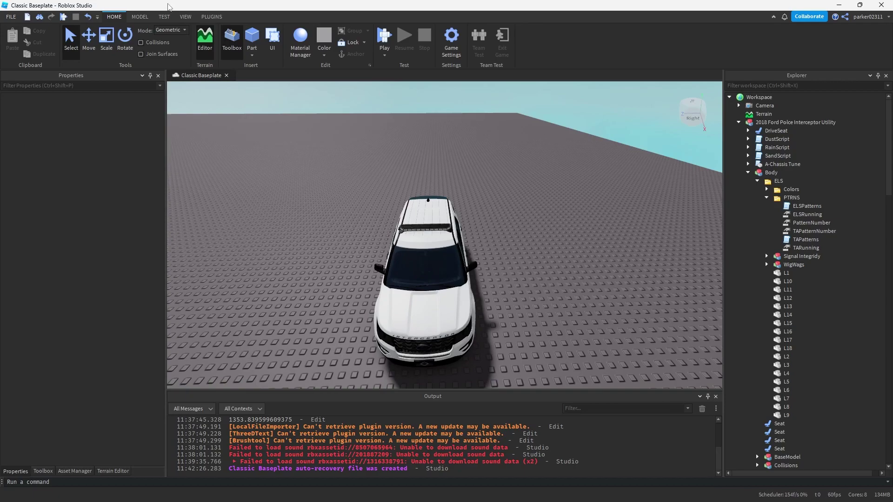
{"action": "left_click", "coordinate": [204, 18]}
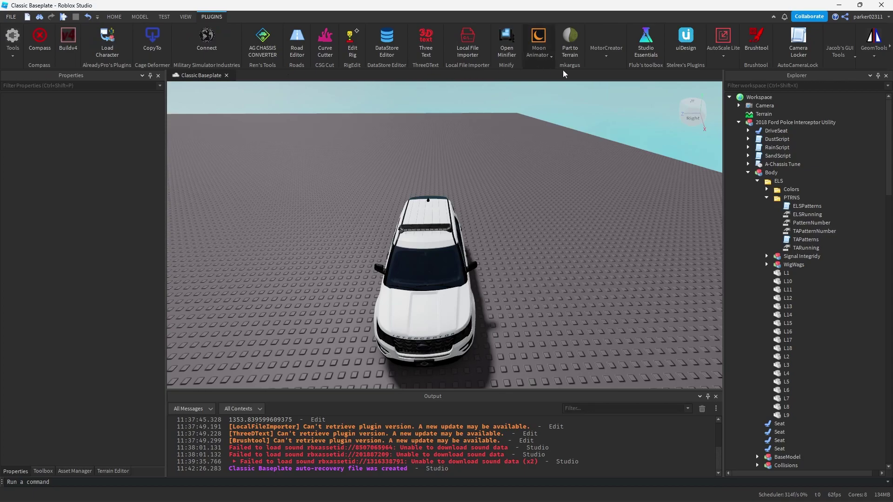
{"action": "left_click", "coordinate": [890, 51]}
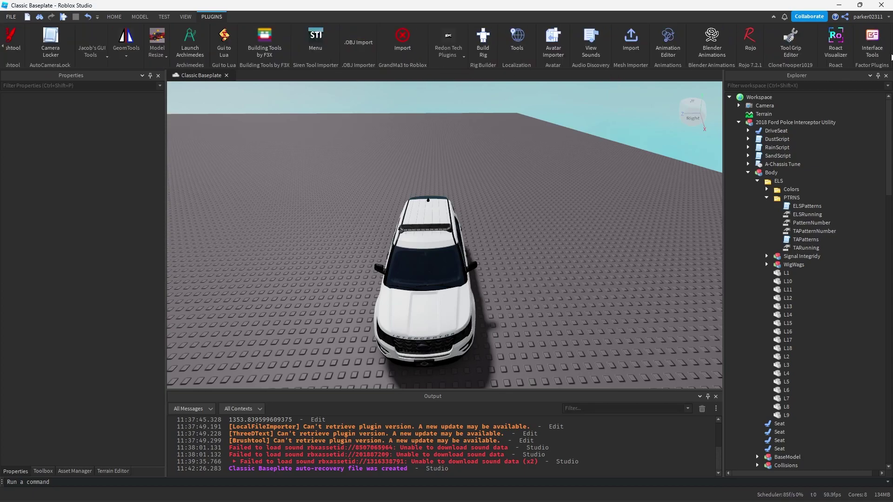
{"action": "left_click", "coordinate": [443, 44]}
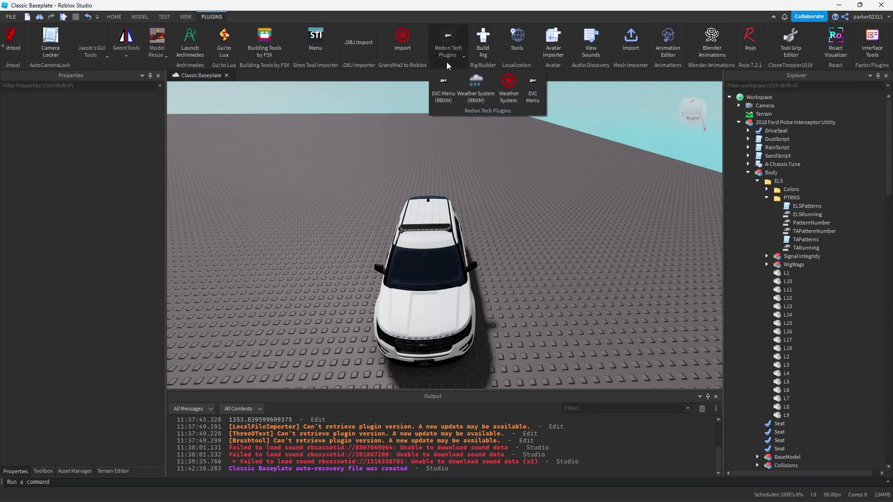
{"action": "left_click", "coordinate": [533, 91]}
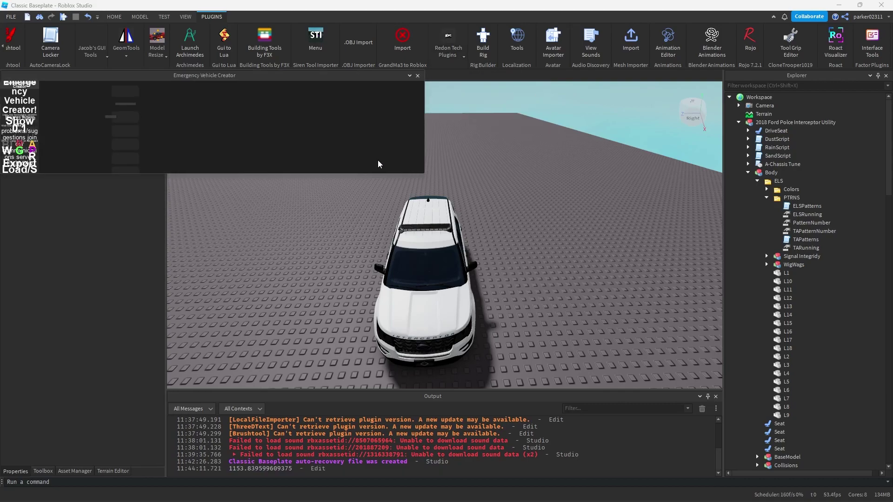
{"action": "left_click_drag", "start_coordinate": [423, 174], "coordinate": [767, 435]}
{"action": "left_click_drag", "start_coordinate": [372, 77], "coordinate": [405, 62]}
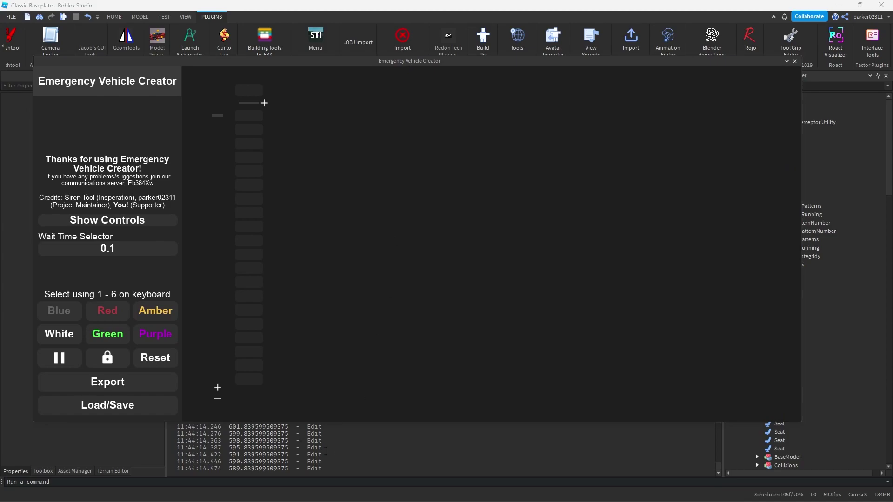
Add light columns to the pattern grid until there are 15 in the first section.
{"action": "scroll", "coordinate": [342, 455], "scroll_direction": "up", "scroll_amount": 10}
{"action": "scroll", "coordinate": [344, 458], "scroll_direction": "down", "scroll_amount": 12}
{"action": "mouse_move", "coordinate": [315, 59]}
{"action": "left_mouse_down"}
{"action": "mouse_move", "coordinate": [331, 60]}
{"action": "mouse_move", "coordinate": [326, 77]}
{"action": "mouse_move", "coordinate": [120, 72]}
{"action": "mouse_move", "coordinate": [179, 52]}
{"action": "mouse_move", "coordinate": [311, 55]}
{"action": "left_mouse_up"}
{"action": "left_click", "coordinate": [276, 93]}
{"action": "left_click", "coordinate": [306, 93]}
{"action": "left_click", "coordinate": [335, 93]}
{"action": "left_click", "coordinate": [365, 93]}
{"action": "left_click", "coordinate": [393, 93]}
{"action": "left_click", "coordinate": [423, 93]}
{"action": "left_click", "coordinate": [452, 93]}
{"action": "left_click", "coordinate": [481, 93]}
{"action": "left_click", "coordinate": [510, 93]}
{"action": "left_click", "coordinate": [598, 93]}
{"action": "left_click", "coordinate": [627, 93]}
{"action": "left_click", "coordinate": [657, 93]}
{"action": "left_click", "coordinate": [686, 93]}
Add four light columns after the wait-time column to form a second section.
{"action": "left_click_drag", "start_coordinate": [594, 374], "coordinate": [656, 375]}
{"action": "left_click", "coordinate": [642, 93]}
{"action": "left_click", "coordinate": [671, 93]}
{"action": "left_click", "coordinate": [700, 93]}
{"action": "left_click", "coordinate": [730, 93]}
{"action": "scroll", "coordinate": [506, 376], "scroll_direction": "up", "scroll_amount": 2}
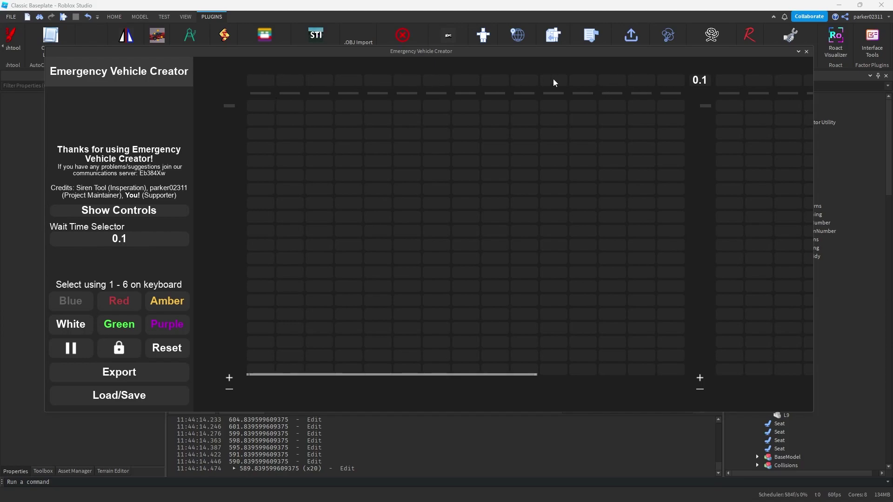
Check the light columns' numbering through the export's light naming, then cancel the export.
{"action": "scroll", "coordinate": [638, 122], "scroll_direction": "down", "scroll_amount": 5}
{"action": "left_click", "coordinate": [655, 93]}
{"action": "left_click", "coordinate": [467, 255]}
{"action": "left_click", "coordinate": [119, 372]}
{"action": "left_click", "coordinate": [409, 250]}
{"action": "left_click", "coordinate": [468, 256]}
Delete the columns from the end of the grid until only 14 light columns remain.
{"action": "left_click", "coordinate": [654, 93]}
{"action": "left_click", "coordinate": [407, 252]}
{"action": "left_click", "coordinate": [623, 93]}
{"action": "left_click", "coordinate": [407, 252]}
{"action": "left_click", "coordinate": [594, 93]}
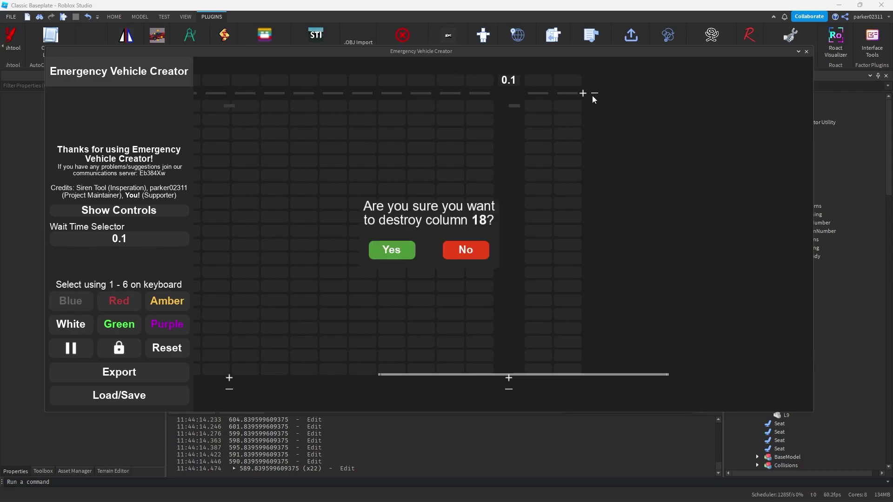
{"action": "left_click", "coordinate": [407, 252]}
{"action": "left_click", "coordinate": [594, 93]}
{"action": "left_click", "coordinate": [392, 249]}
{"action": "left_click", "coordinate": [594, 93]}
{"action": "left_click", "coordinate": [392, 250]}
{"action": "left_click", "coordinate": [595, 93]}
{"action": "left_click", "coordinate": [391, 250]}
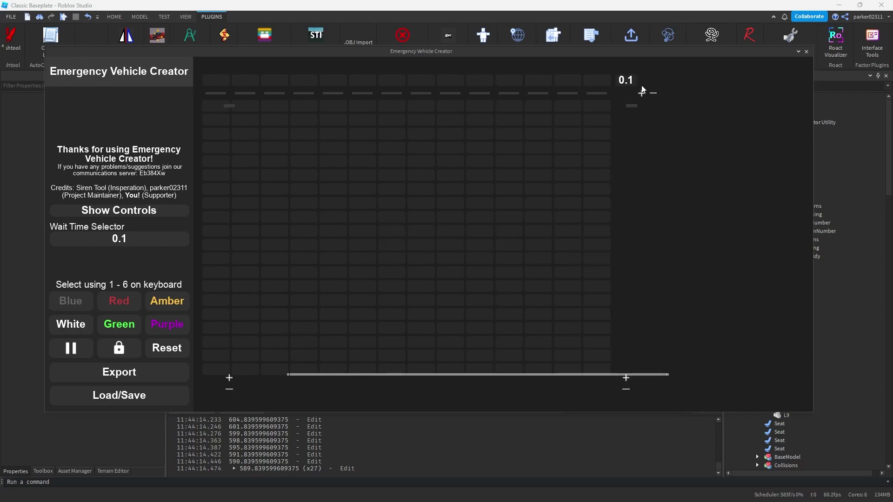
Add four light columns after the wait-time column behind the 14 light columns.
{"action": "left_click", "coordinate": [642, 93]}
{"action": "left_click", "coordinate": [671, 93]}
{"action": "left_click", "coordinate": [700, 93]}
{"action": "left_click", "coordinate": [729, 93]}
Examine the names of both column groups in the export's light naming, cancel it and review the grid.
{"action": "left_click_drag", "start_coordinate": [345, 375], "coordinate": [136, 339]}
{"action": "left_click", "coordinate": [120, 373]}
{"action": "left_click", "coordinate": [378, 256]}
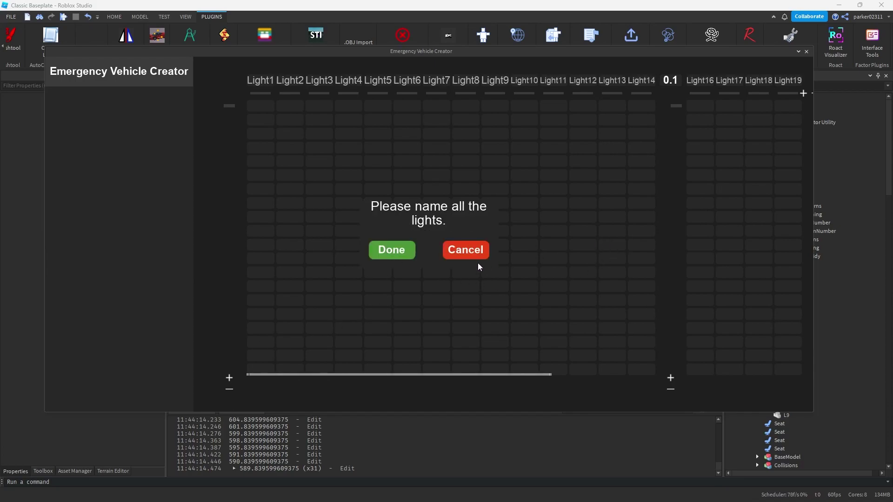
{"action": "left_click", "coordinate": [458, 249]}
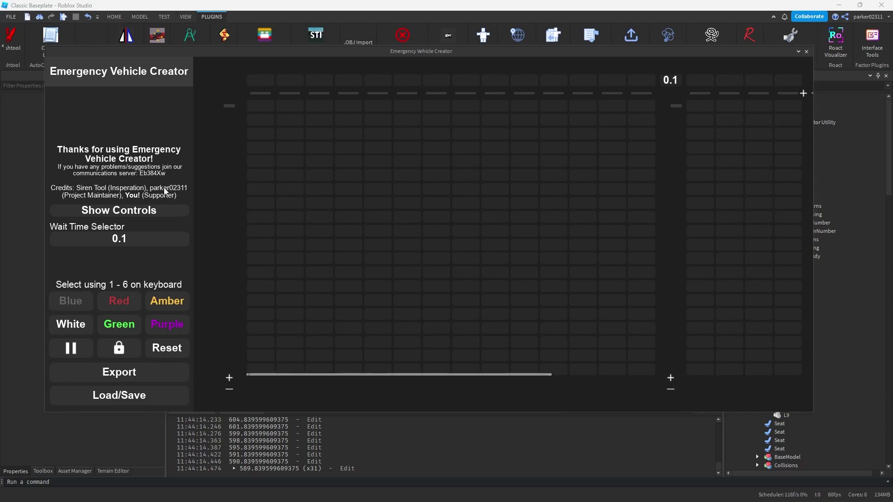
{"action": "scroll", "coordinate": [267, 200], "scroll_direction": "right", "scroll_amount": 4}
{"action": "scroll", "coordinate": [266, 202], "scroll_direction": "left", "scroll_amount": 5}
Paint a blue flash pattern in light columns 1 to 4 across rows 1 to 7.
{"action": "key", "text": "1"}
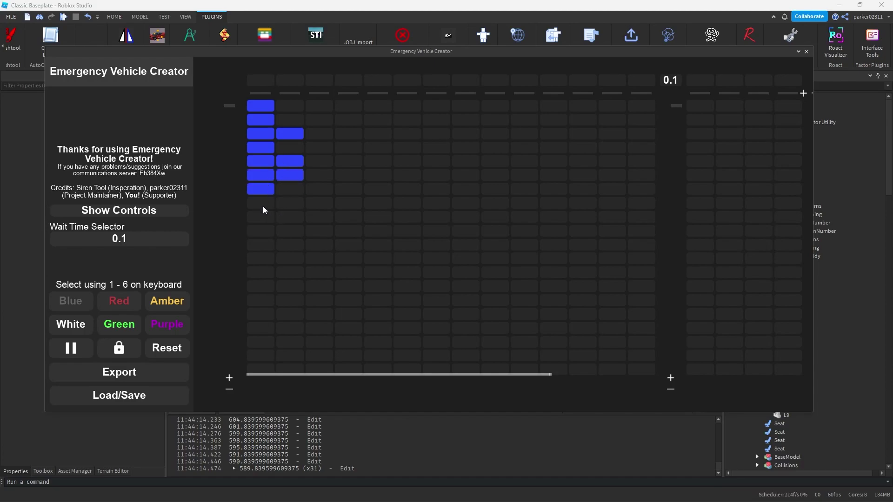
{"action": "key", "text": "1"}
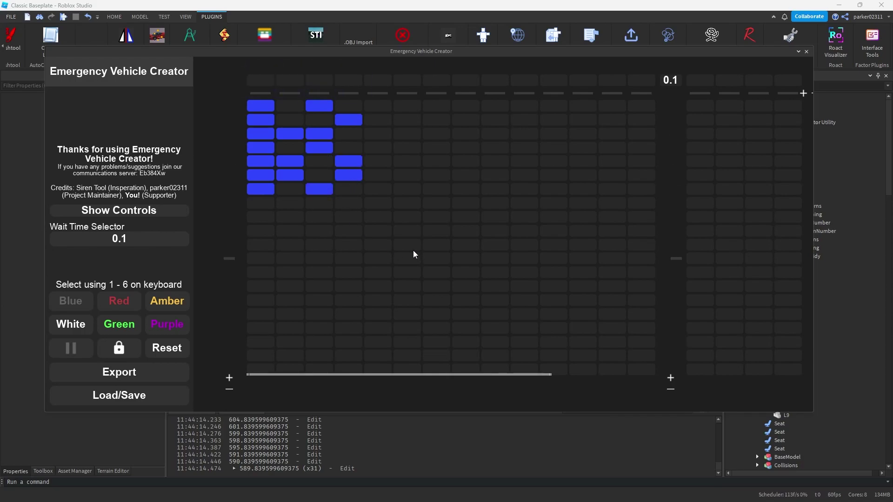
Set the wait time to 0.05 and apply it to the grid's wait-time column.
{"action": "left_click", "coordinate": [156, 235]}
{"action": "type", "text": "0.05"}
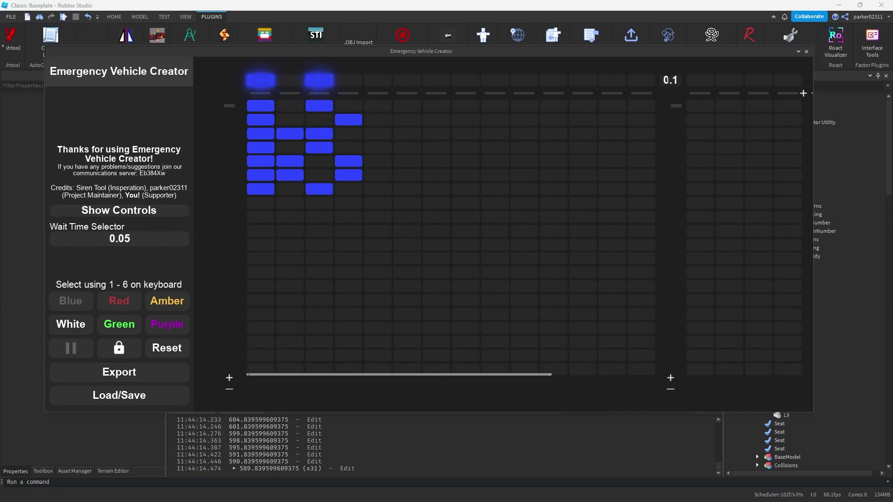
{"action": "left_click", "coordinate": [666, 80]}
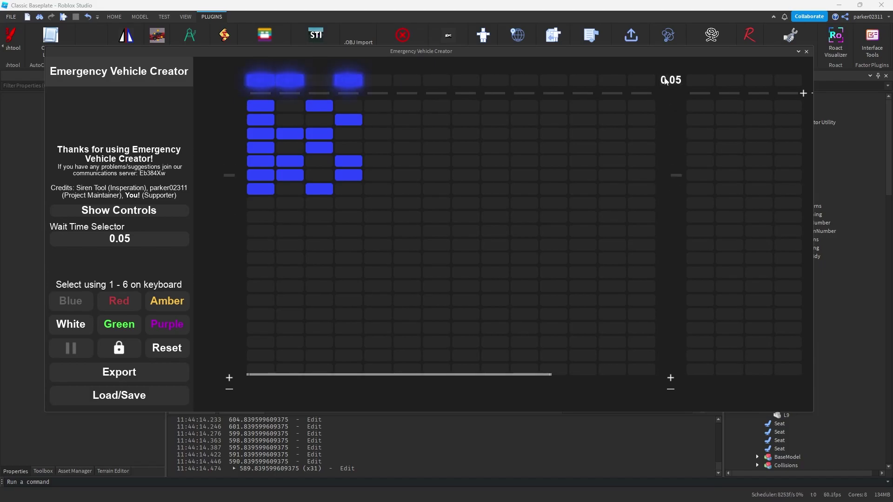
Paint columns 5 and 10 white in rows 1, 3 and 5, and mirror the blue pattern in red on columns 11 to 14.
{"action": "key", "text": "4"}
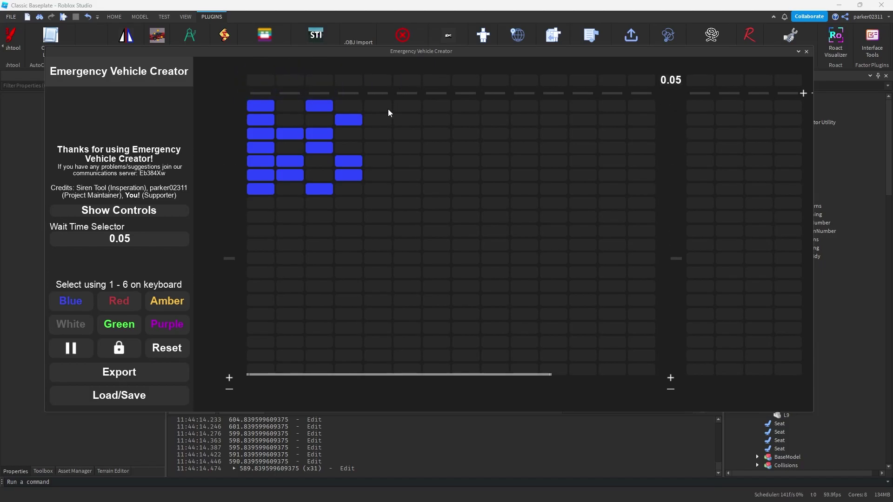
{"action": "left_click", "coordinate": [377, 161]}
{"action": "key", "text": "2"}
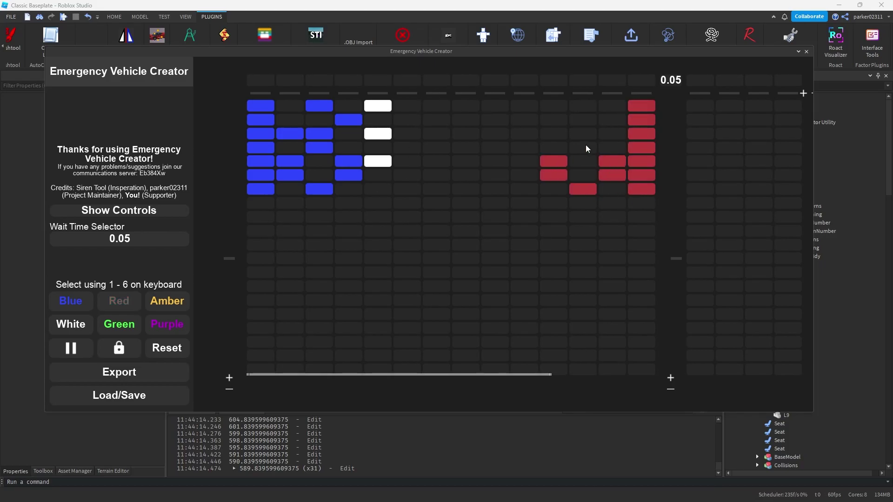
{"action": "left_click", "coordinate": [610, 133]}
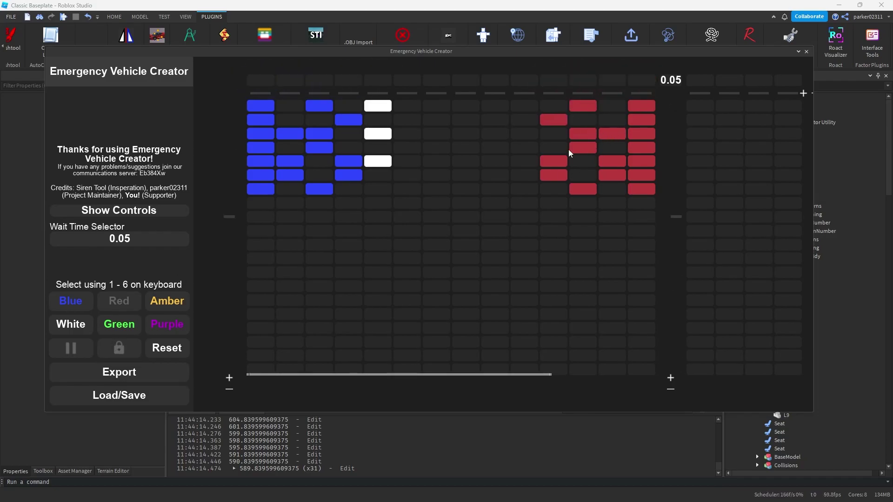
{"action": "key", "text": "3"}
{"action": "key", "text": "4"}
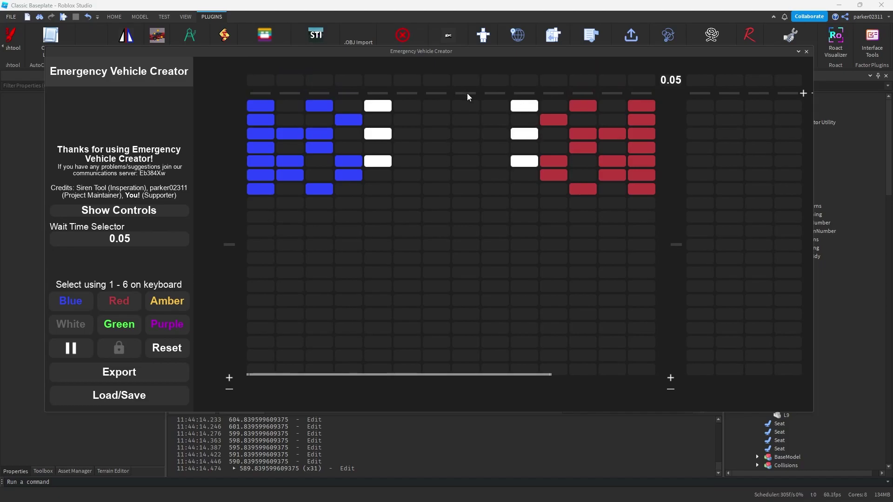
Paint mirrored patterns in rows 1 to 5, with columns 8 and 9 in red and columns 6 and 7 in blue.
{"action": "key", "text": "2"}
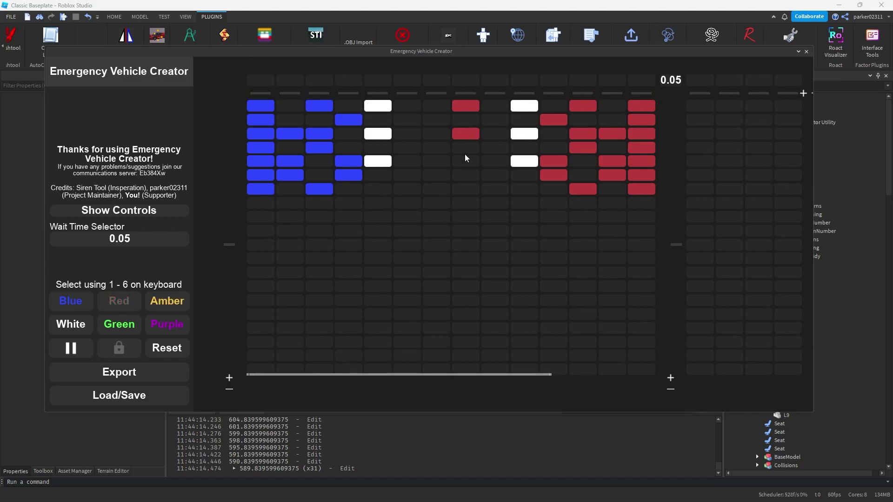
{"action": "left_click_drag", "start_coordinate": [489, 148], "coordinate": [490, 121]}
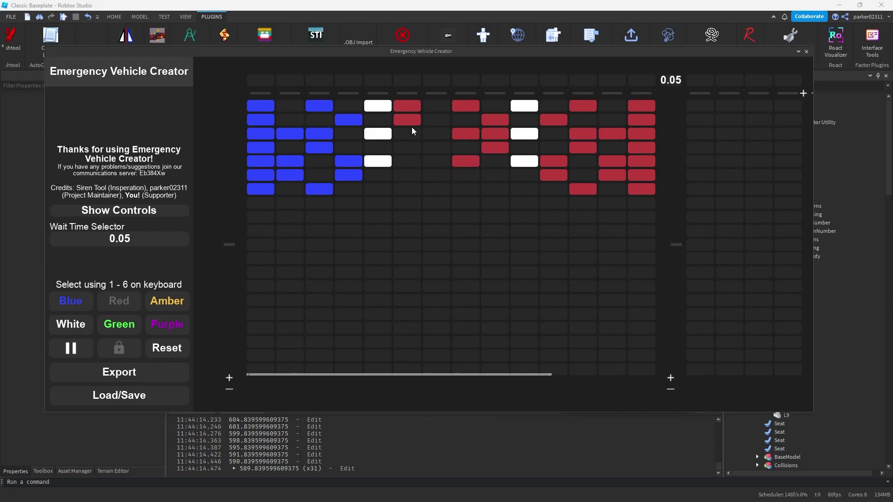
{"action": "left_click", "coordinate": [437, 106]}
{"action": "left_click", "coordinate": [432, 136]}
{"action": "key", "text": "1"}
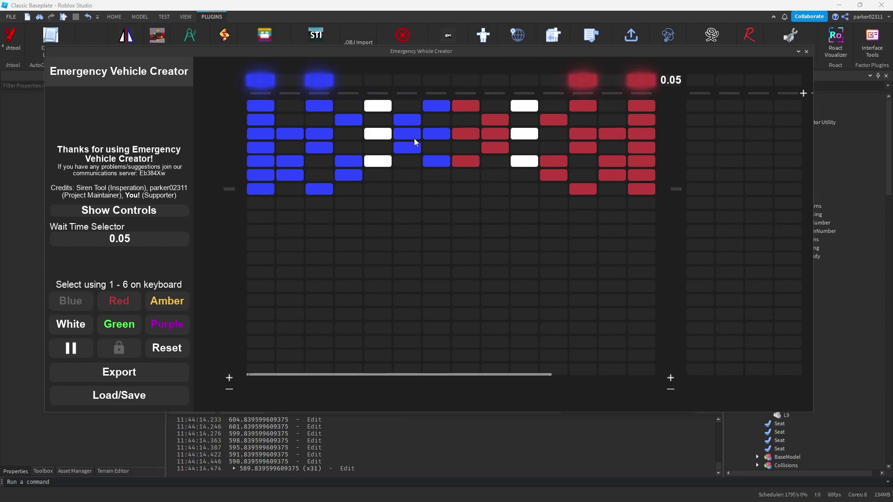
{"action": "left_click", "coordinate": [439, 189]}
{"action": "key", "text": "2"}
{"action": "left_click", "coordinate": [460, 188]}
Paint a blue pattern in columns 2 to 5 across rows 8 to 13.
{"action": "key", "text": "1"}
{"action": "left_click", "coordinate": [266, 205]}
{"action": "left_click", "coordinate": [319, 246]}
{"action": "left_click", "coordinate": [348, 245]}
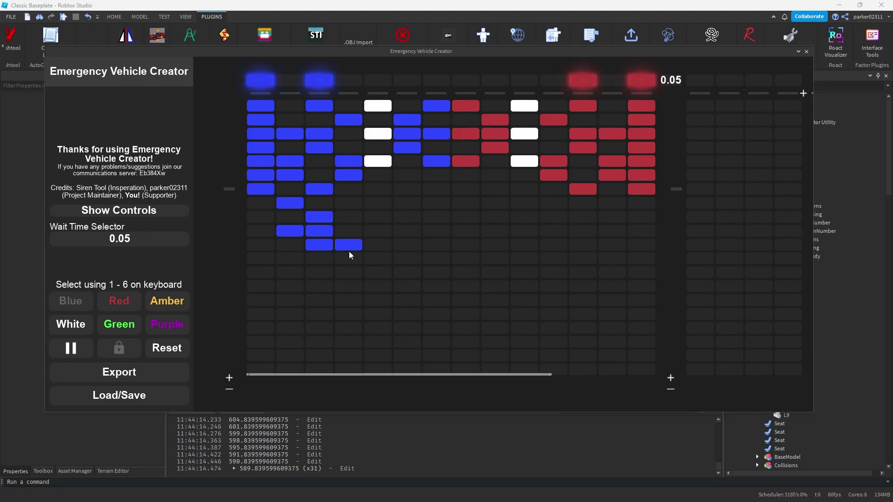
{"action": "left_click", "coordinate": [377, 245]}
{"action": "left_click", "coordinate": [377, 231]}
{"action": "left_click", "coordinate": [376, 205]}
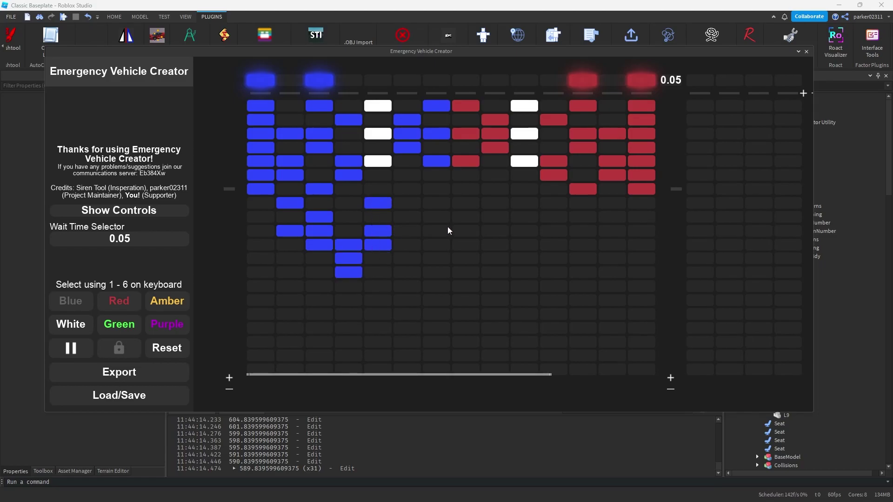
Paint a red pattern in columns 10 to 13 across rows 8 to 13, based on the blue one.
{"action": "key", "text": "2"}
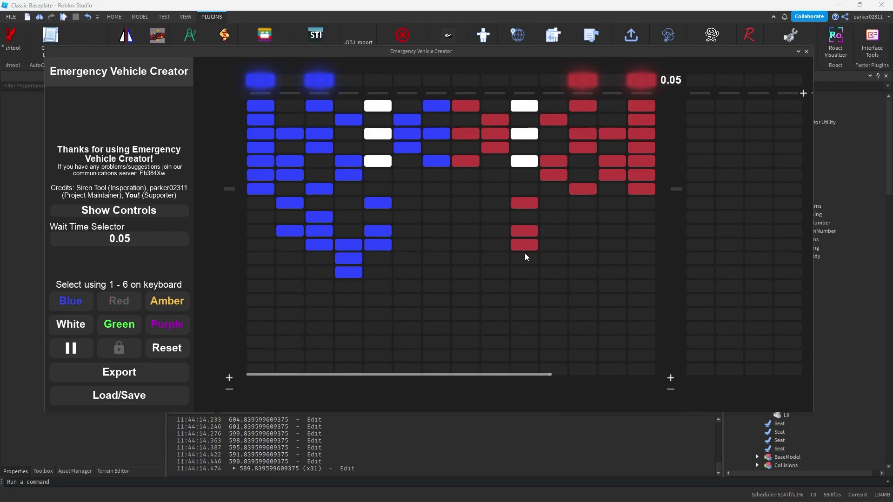
{"action": "left_click", "coordinate": [581, 245]}
{"action": "left_click", "coordinate": [582, 232]}
{"action": "left_click", "coordinate": [582, 218]}
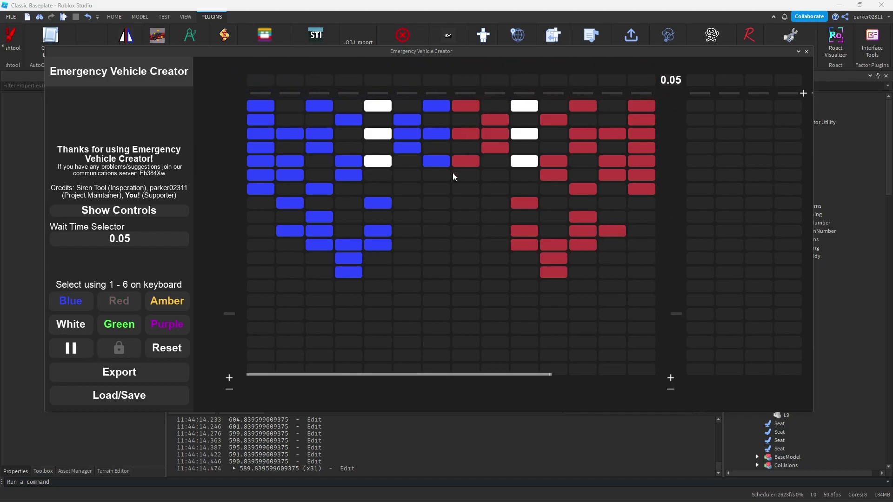
Try red and amber on row 8 of columns 7 and 8.
{"action": "left_click", "coordinate": [464, 203]}
{"action": "left_click", "coordinate": [437, 203]}
{"action": "key", "text": "3"}
{"action": "left_click", "coordinate": [437, 203]}
{"action": "left_click", "coordinate": [465, 204]}
Paint columns 7 and 8 white in rows 8, 9, 11 and 12.
{"action": "key", "text": "4"}
{"action": "left_click", "coordinate": [466, 203]}
{"action": "left_click", "coordinate": [436, 202]}
{"action": "left_click", "coordinate": [436, 218]}
{"action": "left_click", "coordinate": [465, 218]}
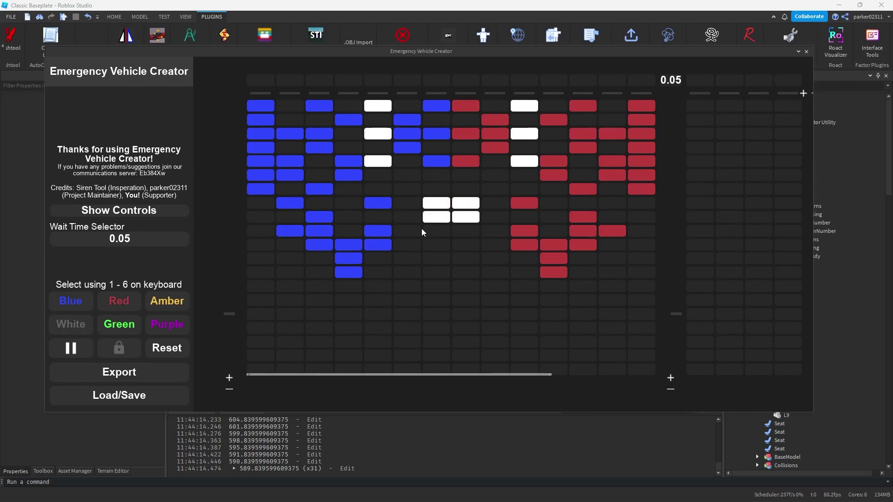
{"action": "left_click", "coordinate": [465, 246]}
{"action": "left_click", "coordinate": [437, 259]}
{"action": "left_click", "coordinate": [466, 259]}
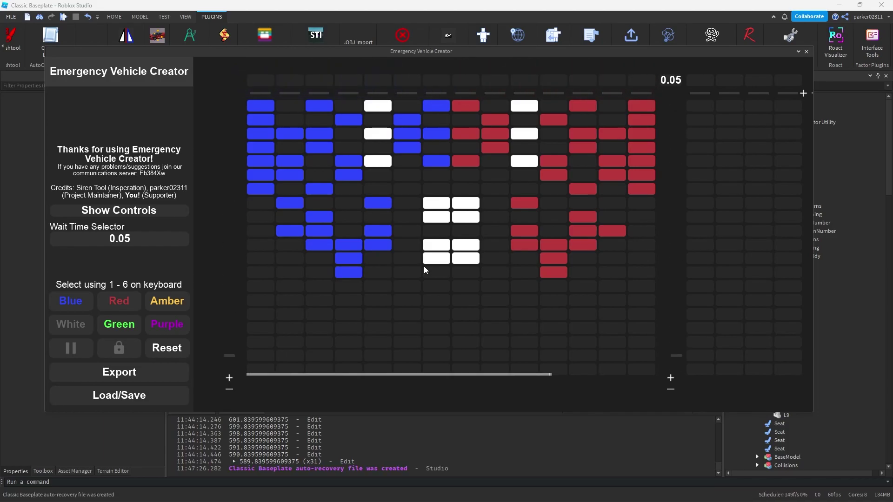
Paint rows 9, 11 and 13 blue in column 1 and red in column 14.
{"action": "key", "text": "1"}
{"action": "left_click", "coordinate": [253, 216]}
{"action": "left_click", "coordinate": [256, 244]}
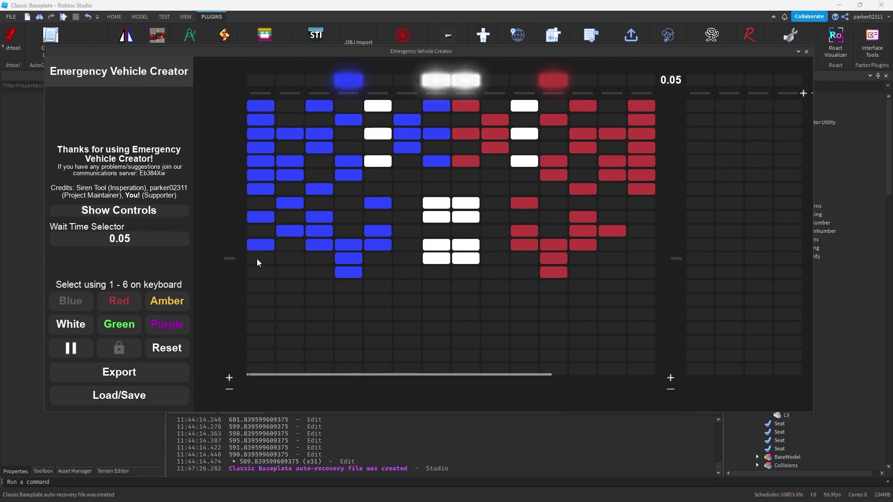
{"action": "left_click", "coordinate": [259, 271]}
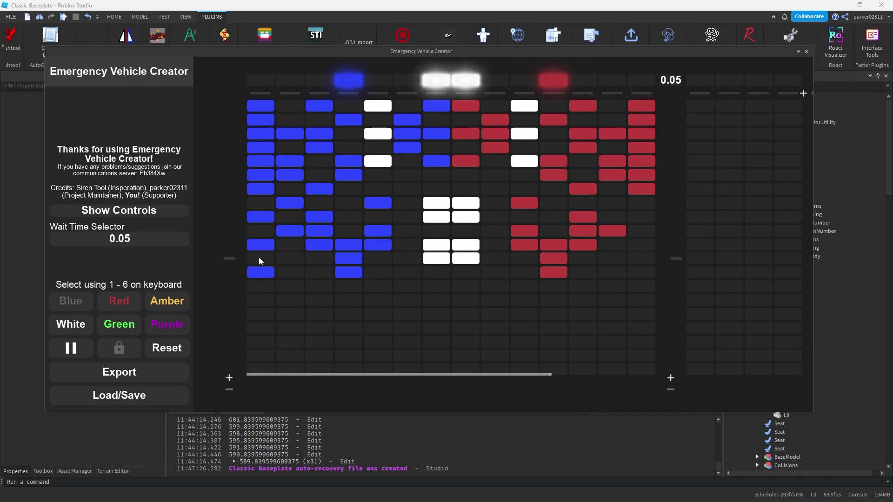
{"action": "key", "text": "2"}
{"action": "left_click", "coordinate": [640, 217]}
{"action": "left_click", "coordinate": [641, 245]}
{"action": "left_click", "coordinate": [641, 273]}
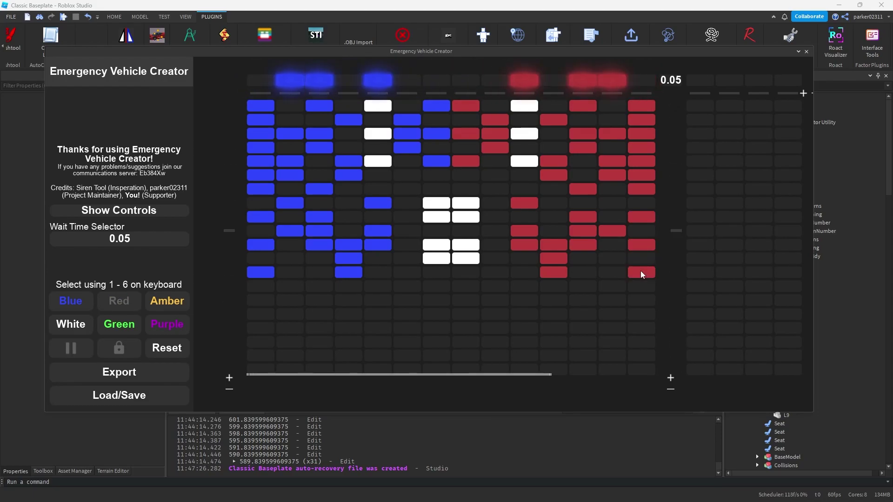
Preview the flash pattern and clear rows 3 and 4 in columns 1 and 14.
{"action": "key", "text": "space"}
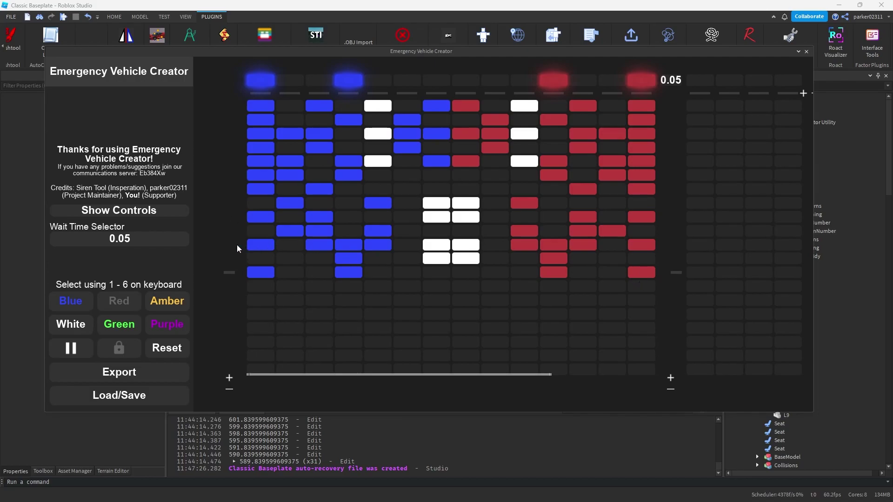
{"action": "key", "text": "space"}
{"action": "key", "text": "space"}
{"action": "left_click", "coordinate": [262, 148]}
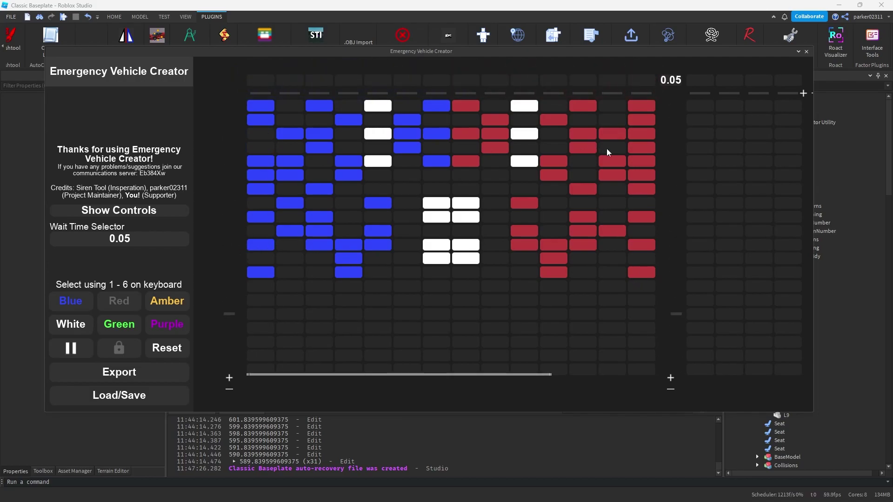
{"action": "left_click", "coordinate": [639, 135]}
{"action": "key", "text": "space"}
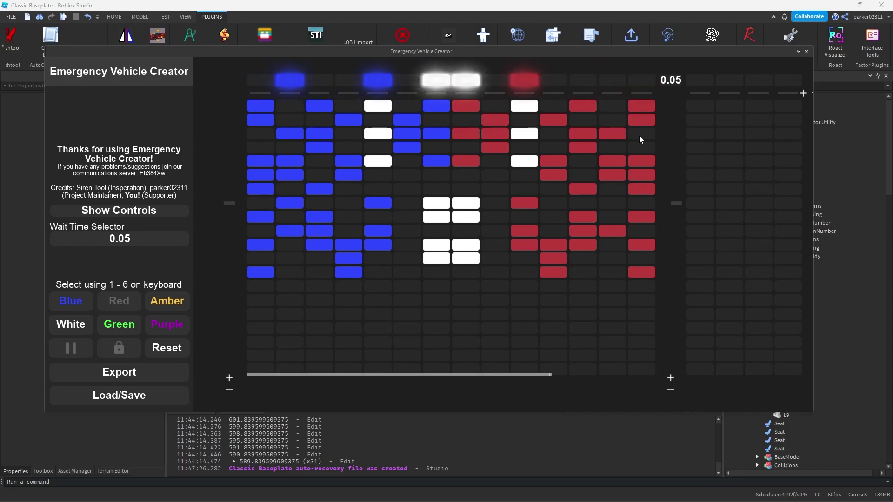
Delete the seven empty rows at the end of the first section, leaving 13 rows.
{"action": "left_click", "coordinate": [229, 389]}
{"action": "left_click", "coordinate": [393, 250]}
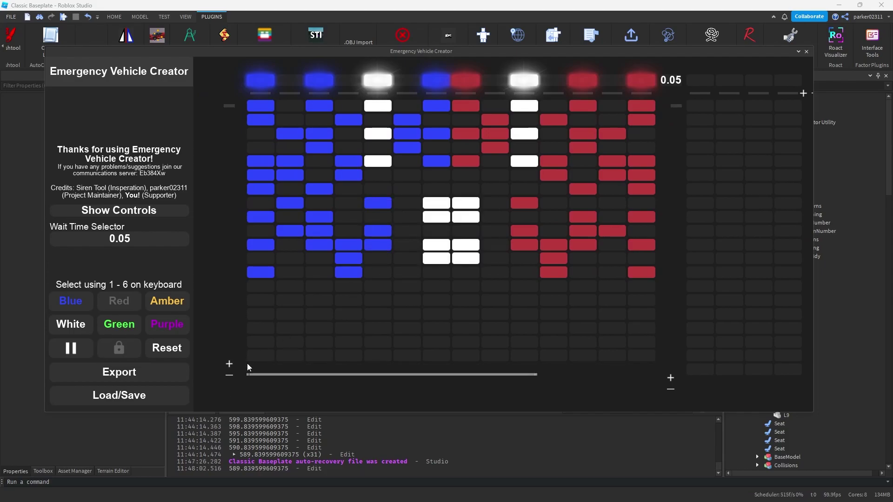
{"action": "left_click", "coordinate": [229, 375]}
{"action": "left_click", "coordinate": [375, 255]}
{"action": "left_click", "coordinate": [229, 361]}
{"action": "left_click", "coordinate": [381, 252]}
{"action": "left_click", "coordinate": [231, 346]}
{"action": "left_click", "coordinate": [395, 249]}
{"action": "left_click", "coordinate": [231, 333]}
{"action": "left_click", "coordinate": [380, 249]}
{"action": "left_click", "coordinate": [231, 320]}
{"action": "left_click", "coordinate": [379, 253]}
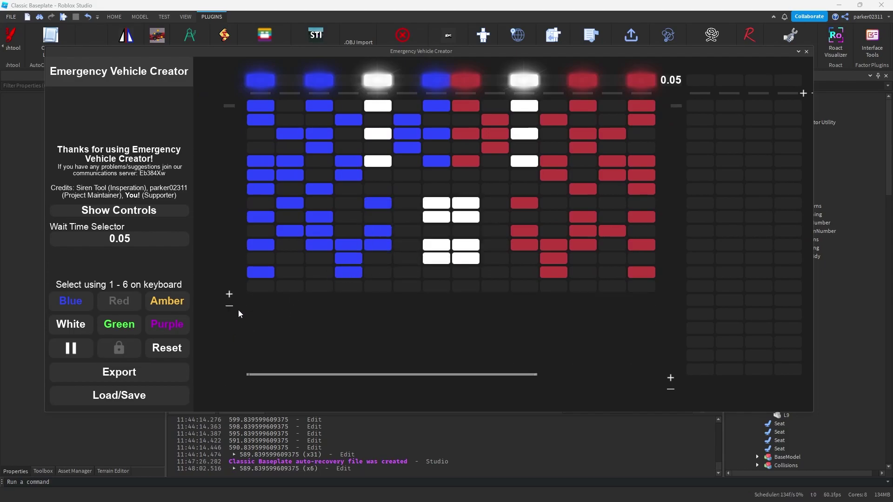
{"action": "left_click", "coordinate": [231, 306]}
{"action": "left_click", "coordinate": [392, 251]}
Delete seven rows from the second section so that it also has 13 rows.
{"action": "scroll", "coordinate": [437, 300], "scroll_direction": "right", "scroll_amount": 3}
{"action": "left_click", "coordinate": [479, 388]}
{"action": "left_click", "coordinate": [393, 251]}
{"action": "left_click", "coordinate": [480, 375]}
{"action": "left_click", "coordinate": [391, 250]}
{"action": "left_click", "coordinate": [479, 361]}
{"action": "left_click", "coordinate": [391, 250]}
{"action": "left_click", "coordinate": [480, 347]}
{"action": "left_click", "coordinate": [392, 251]}
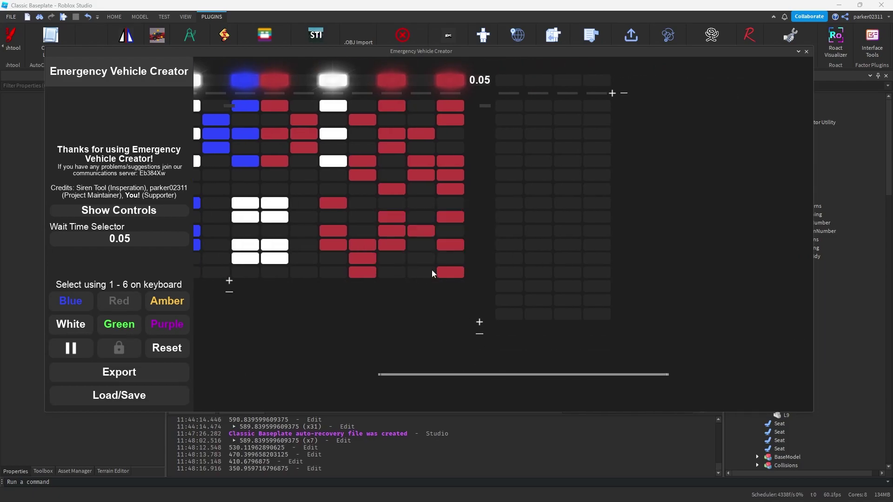
{"action": "left_click", "coordinate": [480, 334]}
{"action": "left_click", "coordinate": [392, 250]}
{"action": "left_click", "coordinate": [480, 320]}
{"action": "left_click", "coordinate": [392, 250]}
{"action": "left_click", "coordinate": [480, 306]}
{"action": "left_click", "coordinate": [391, 250]}
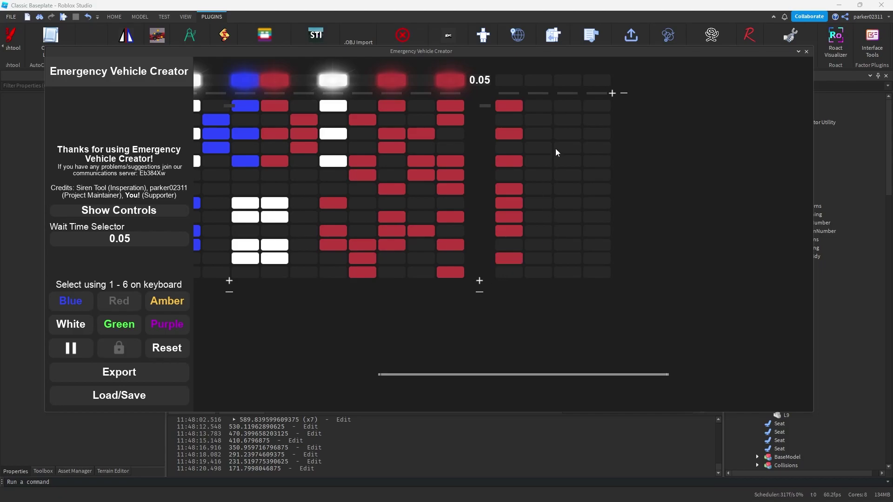
Paint the second section's last column blue in rows 1, 3, 5, 7 to 10 and 12.
{"action": "left_click", "coordinate": [598, 134]}
{"action": "left_click", "coordinate": [597, 162]}
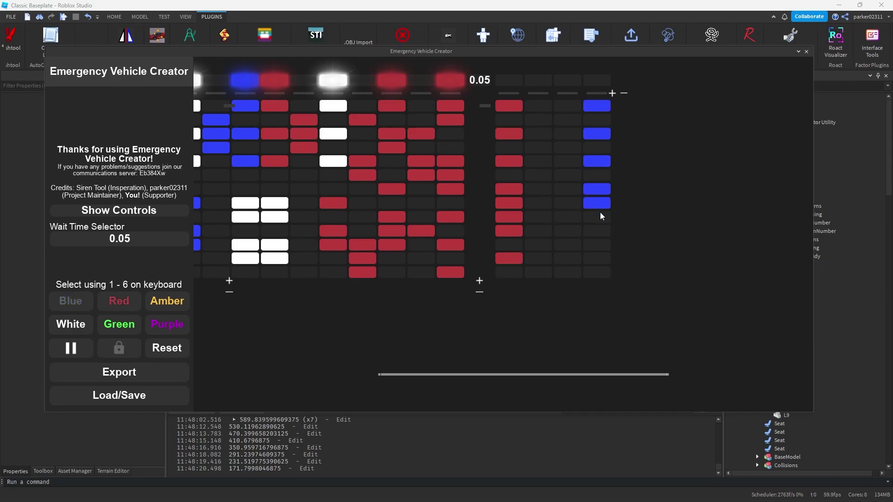
Paint the second section's two middle columns white in rows 2, 4, 6 and 11 to 13, alternating them in rows 8 and 9.
{"action": "key", "text": "4"}
{"action": "left_click", "coordinate": [538, 148]}
{"action": "left_click", "coordinate": [538, 120]}
{"action": "left_click", "coordinate": [568, 120]}
{"action": "left_click", "coordinate": [567, 148]}
{"action": "left_click", "coordinate": [538, 175]}
{"action": "left_click", "coordinate": [568, 176]}
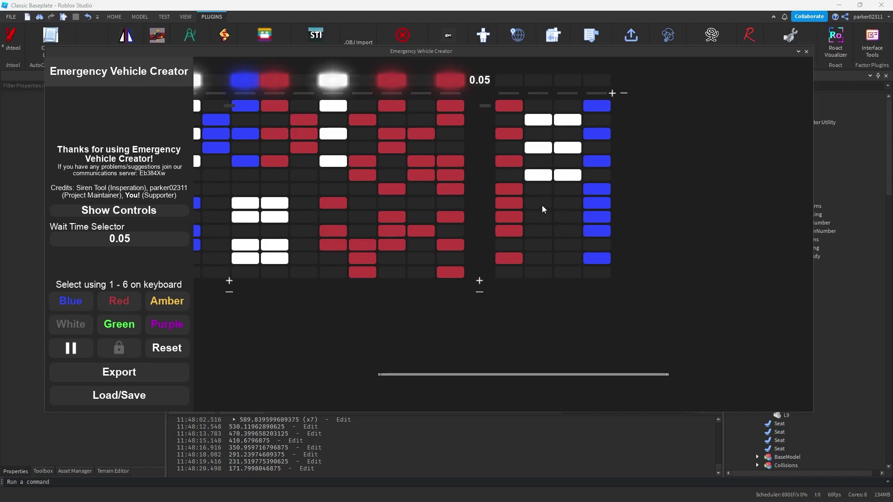
{"action": "mouse_move", "coordinate": [542, 206]}
{"action": "left_mouse_down"}
{"action": "mouse_move", "coordinate": [538, 263]}
{"action": "mouse_move", "coordinate": [567, 246]}
{"action": "left_mouse_up"}
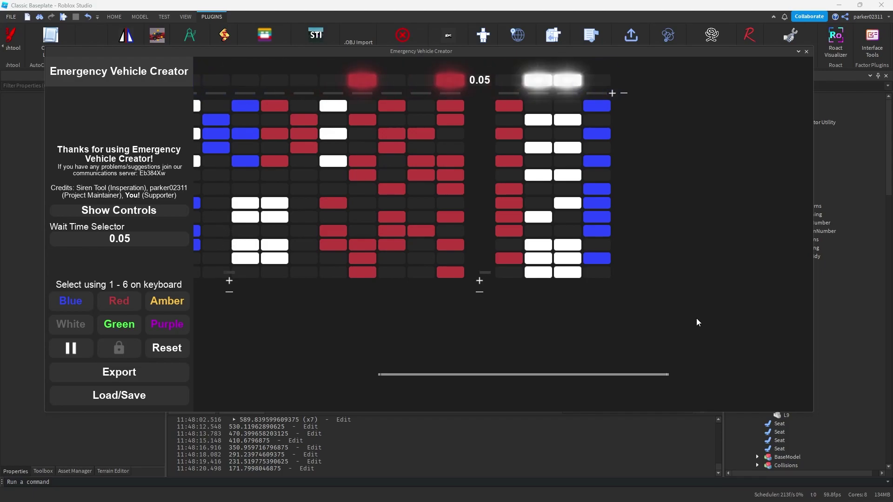
In the second section's second column, clear the white cell in row 2 and paint row 1 white.
{"action": "left_click", "coordinate": [545, 119]}
{"action": "left_click", "coordinate": [544, 106]}
{"action": "key", "text": "space"}
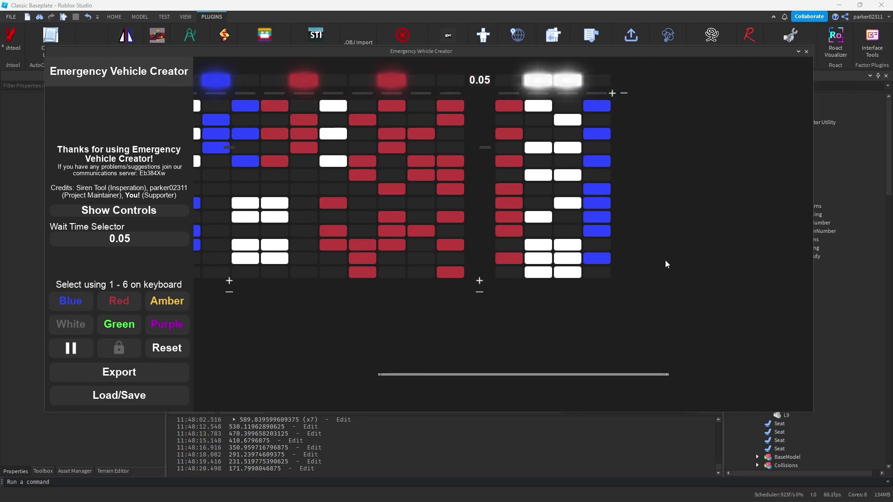
Repaint the second section's last column so that rows 2, 4 to 7, 9, 11 and 13 are blue, and preview the pattern.
{"action": "key", "text": "1"}
{"action": "left_click_drag", "start_coordinate": [597, 259], "coordinate": [602, 114]}
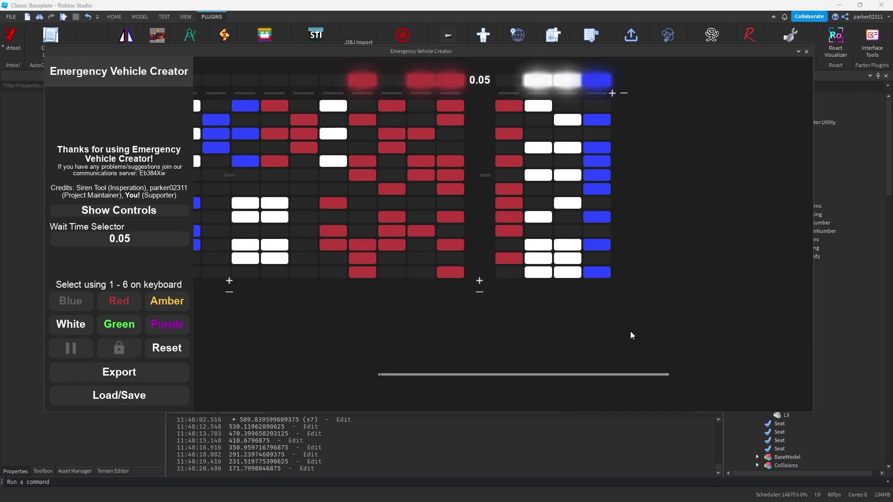
{"action": "scroll", "coordinate": [567, 336], "scroll_direction": "left", "scroll_amount": 5}
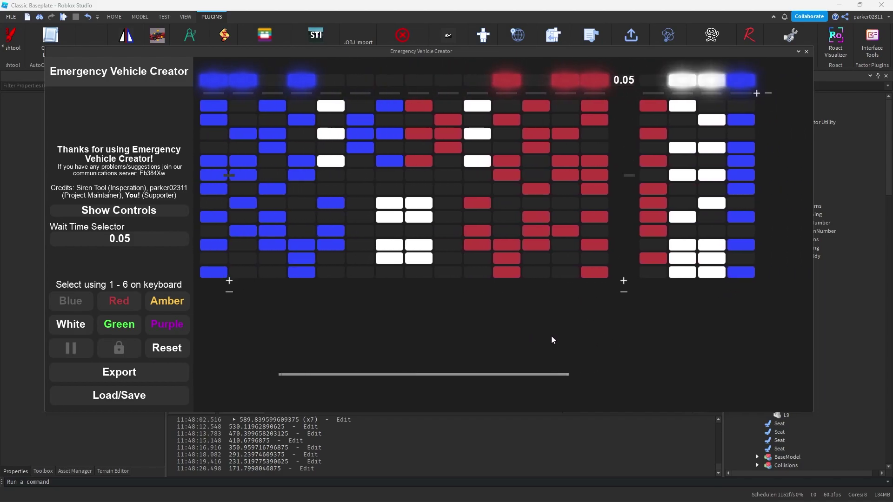
{"action": "scroll", "coordinate": [542, 344], "scroll_direction": "right", "scroll_amount": 5}
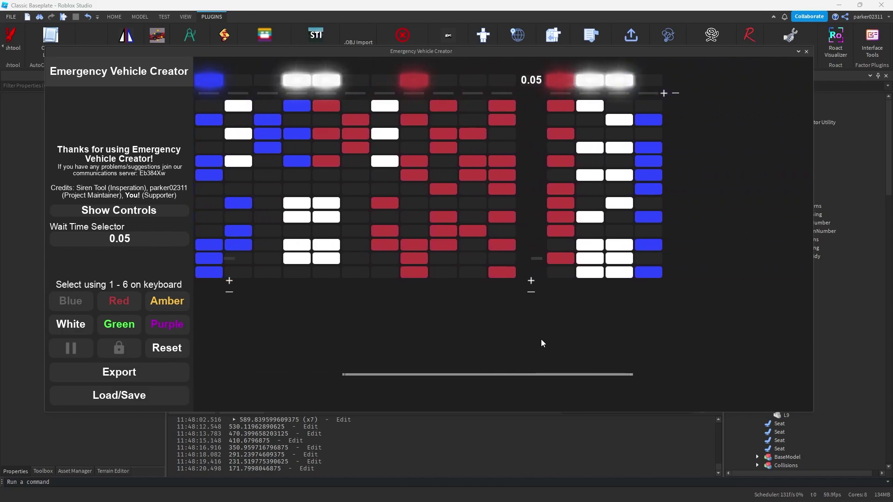
{"action": "scroll", "coordinate": [512, 349], "scroll_direction": "left", "scroll_amount": 5}
{"action": "scroll", "coordinate": [447, 352], "scroll_direction": "right", "scroll_amount": 3}
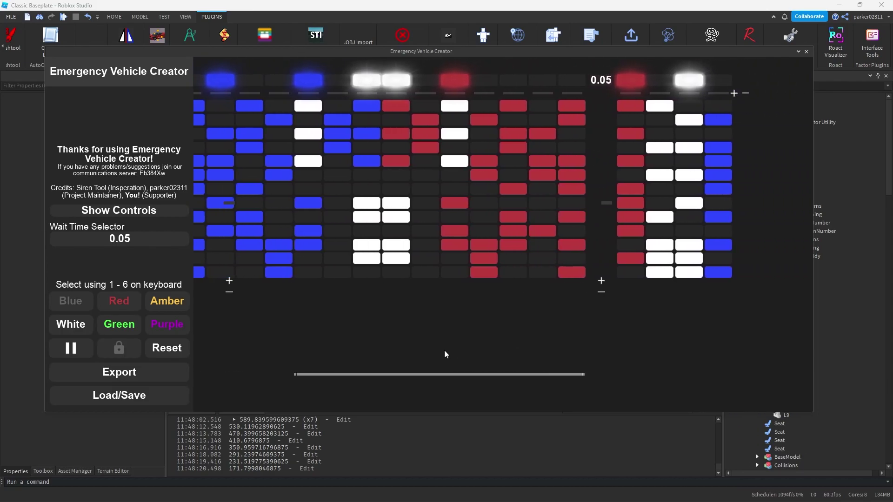
Save the flash pattern under the name AG Demo.
{"action": "left_click", "coordinate": [179, 379]}
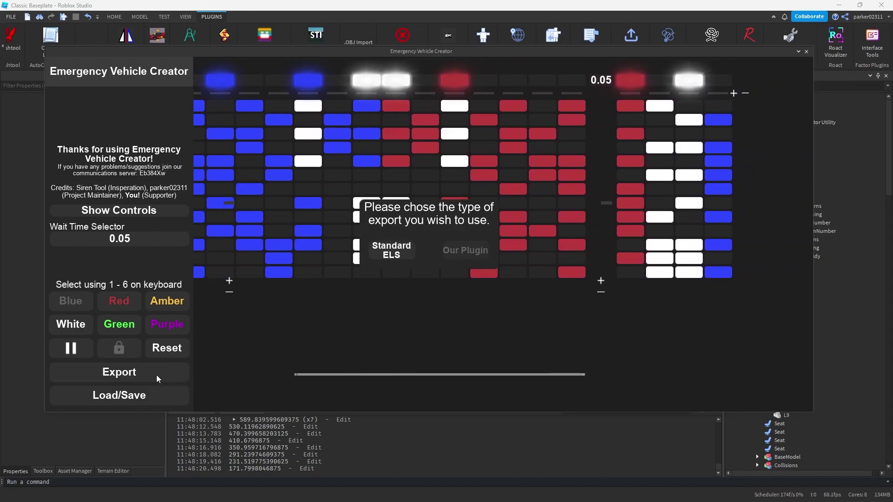
{"action": "left_click", "coordinate": [156, 373]}
{"action": "left_click", "coordinate": [147, 396]}
{"action": "type", "text": "AG Demo"}
{"action": "left_click", "coordinate": [479, 186]}
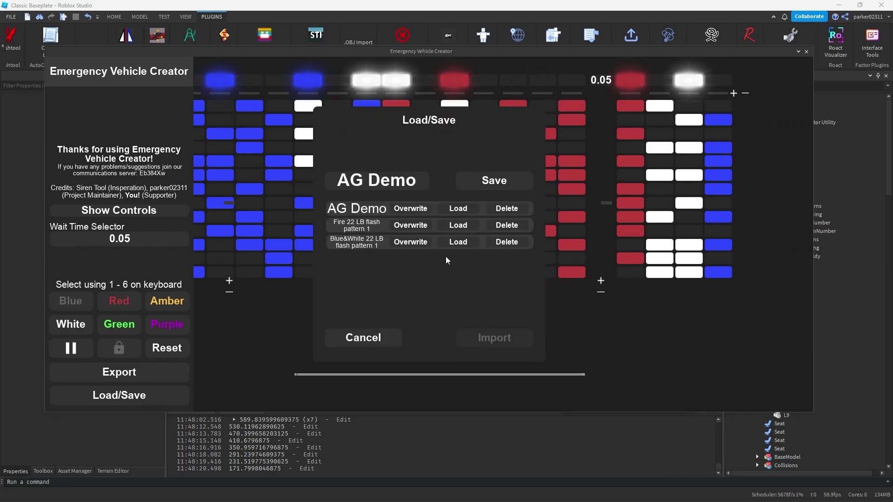
{"action": "left_click", "coordinate": [380, 338]}
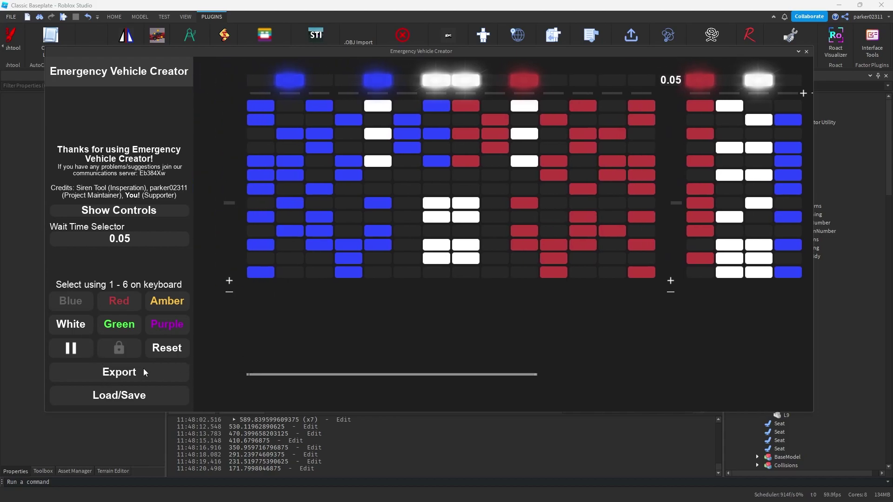
Start a Standard ELS export and name the first four lights L1 to L4.
{"action": "left_click", "coordinate": [142, 371]}
{"action": "left_click", "coordinate": [391, 250]}
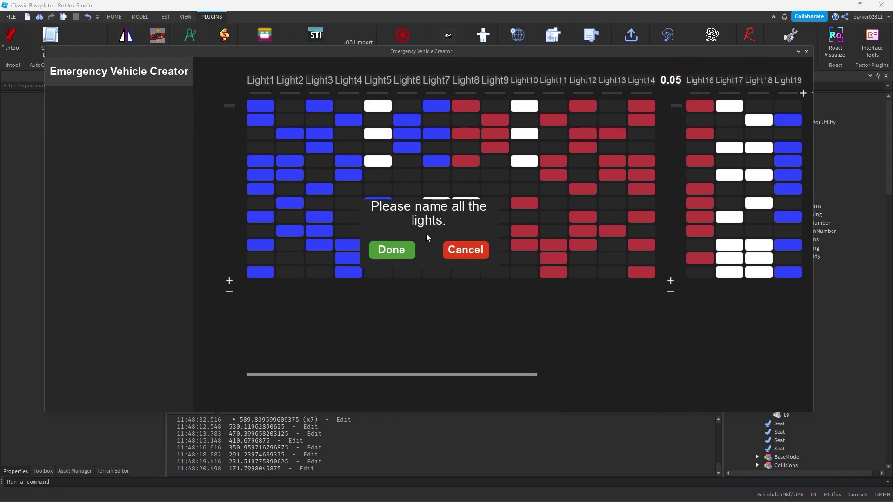
{"action": "type", "text": "L1"}
{"action": "key", "text": "Tab"}
{"action": "type", "text": "L2"}
{"action": "key", "text": "Tab"}
{"action": "type", "text": "L3"}
{"action": "key", "text": "Tab"}
{"action": "type", "text": "L4"}
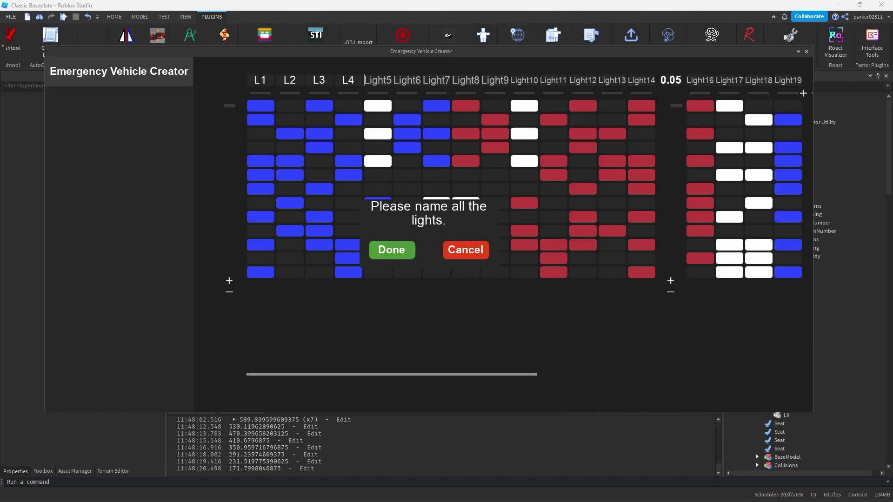
Name the first section's remaining lights L5 to L14 in order.
{"action": "type", "text": "L5"}
{"action": "key", "text": "Tab"}
{"action": "type", "text": "L6"}
{"action": "key", "text": "Tab"}
{"action": "type", "text": "L"}
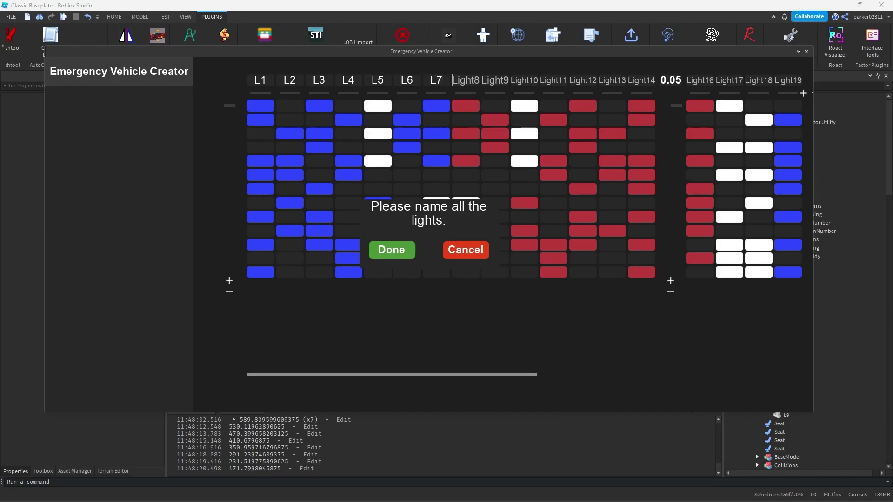
{"action": "type", "text": "L"}
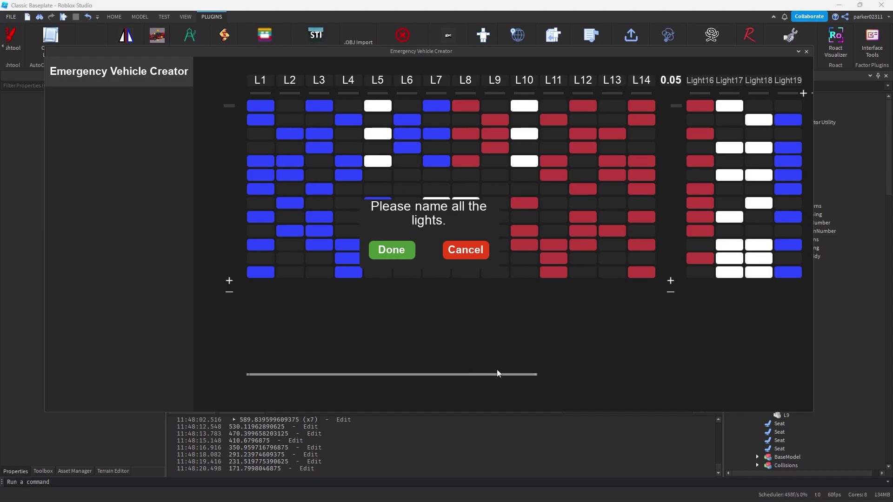
Name the second section's lights L15 to L18, complete the export and close the pattern editor.
{"action": "scroll", "coordinate": [451, 90], "scroll_direction": "right", "scroll_amount": 3}
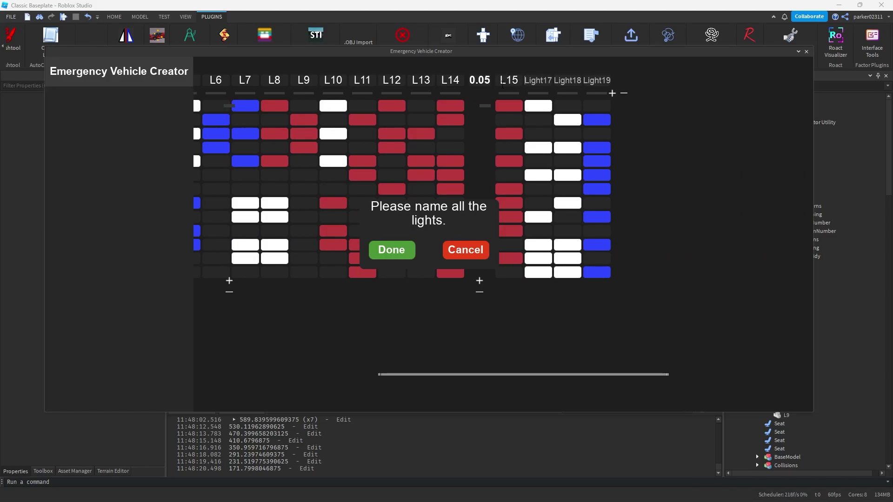
{"action": "type", "text": "6"}
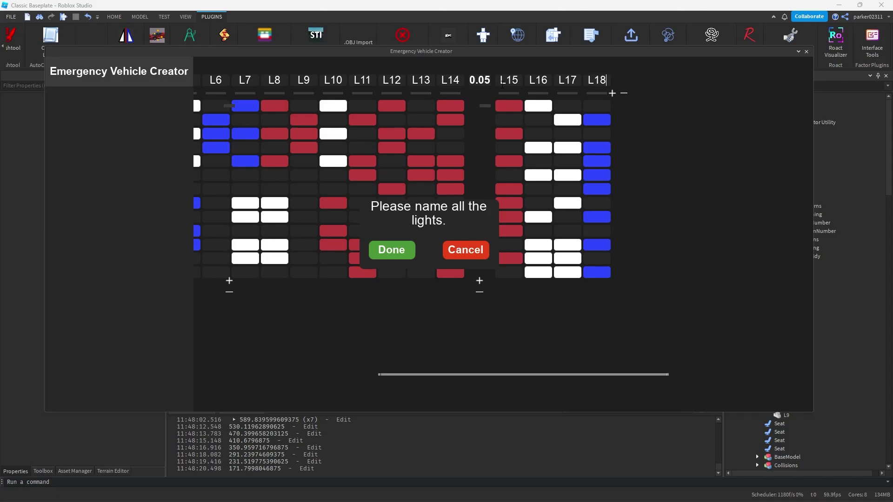
{"action": "left_click", "coordinate": [372, 253]}
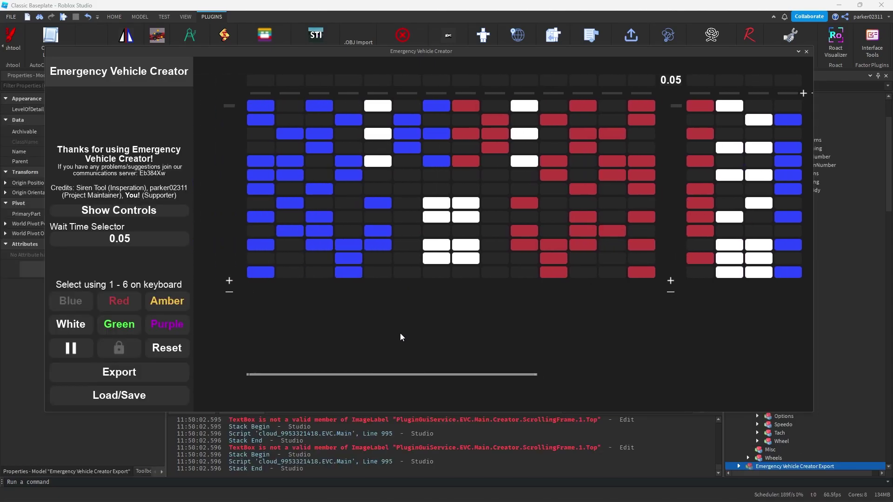
{"action": "left_click", "coordinate": [807, 52]}
Review the code of the exported Controller15 and Controller1 scripts, closing each one after reading.
{"action": "scroll", "coordinate": [805, 251], "scroll_direction": "down", "scroll_amount": 5}
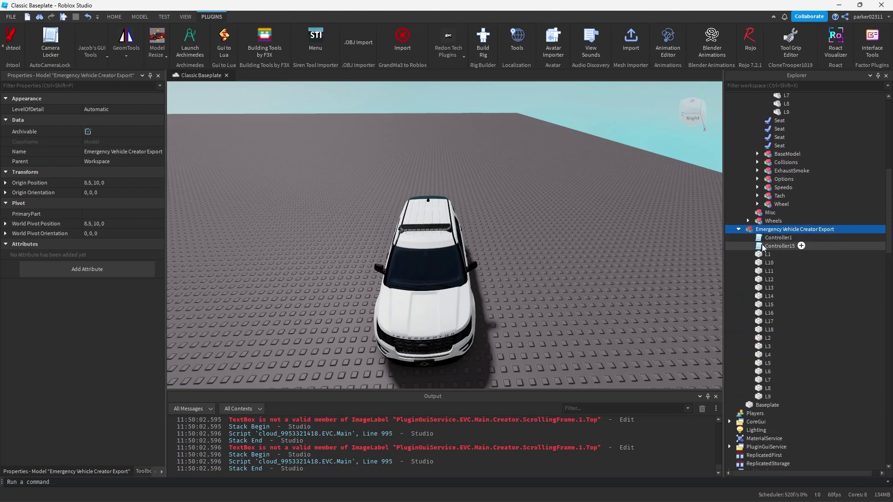
{"action": "double_click", "coordinate": [780, 247]}
{"action": "scroll", "coordinate": [397, 288], "scroll_direction": "down", "scroll_amount": 20}
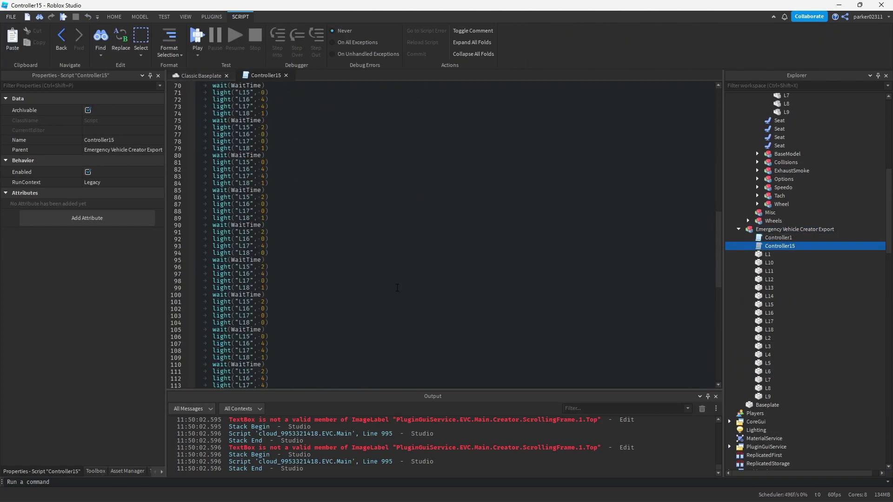
{"action": "scroll", "coordinate": [397, 288], "scroll_direction": "up", "scroll_amount": 20}
{"action": "left_click", "coordinate": [286, 76]}
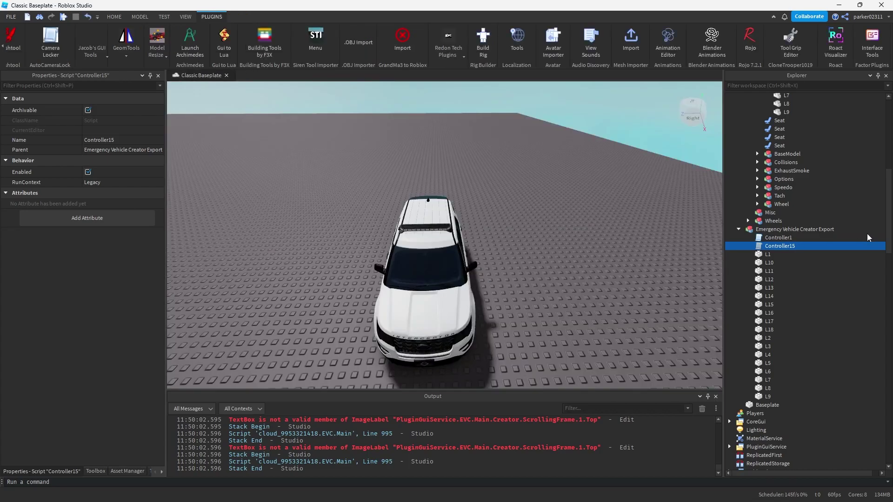
{"action": "double_click", "coordinate": [778, 238]}
{"action": "scroll", "coordinate": [327, 194], "scroll_direction": "down", "scroll_amount": 20}
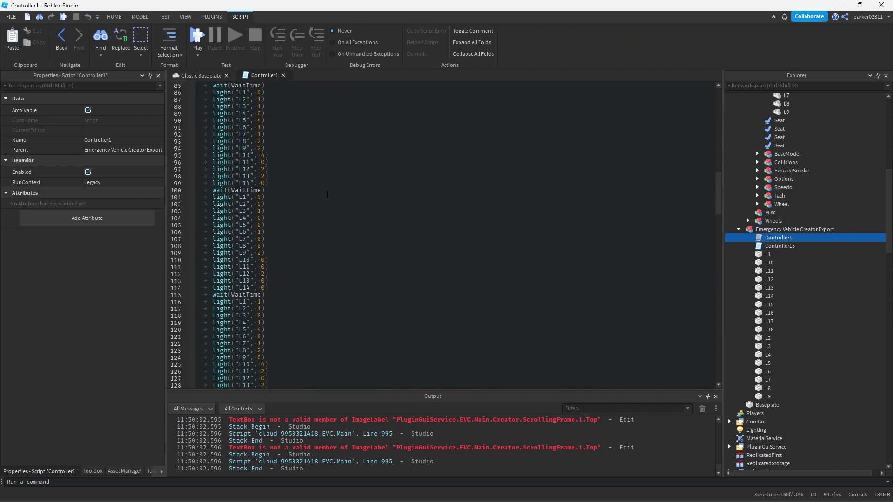
{"action": "scroll", "coordinate": [328, 195], "scroll_direction": "down", "scroll_amount": 20}
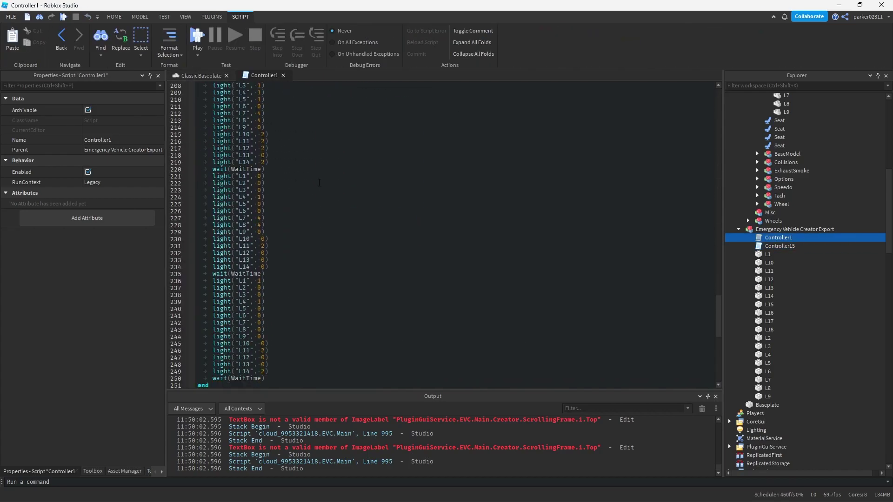
{"action": "scroll", "coordinate": [318, 181], "scroll_direction": "down", "scroll_amount": 5}
{"action": "left_click", "coordinate": [283, 75]}
Focus on the exported light model, run the simulation to examine its flash patterns from both sides, and stop the run.
{"action": "left_click", "coordinate": [779, 229]}
{"action": "key", "text": "f"}
{"action": "right_click_drag", "start_coordinate": [468, 219], "coordinate": [469, 225]}
{"action": "left_click", "coordinate": [469, 225]}
{"action": "scroll", "coordinate": [361, 59], "scroll_direction": "up", "scroll_amount": 2}
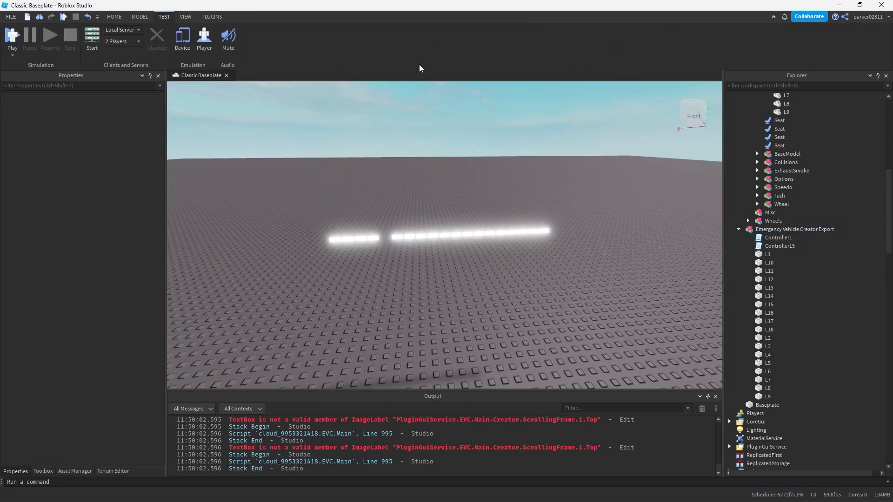
{"action": "left_click", "coordinate": [384, 55]}
{"action": "left_click", "coordinate": [400, 75]}
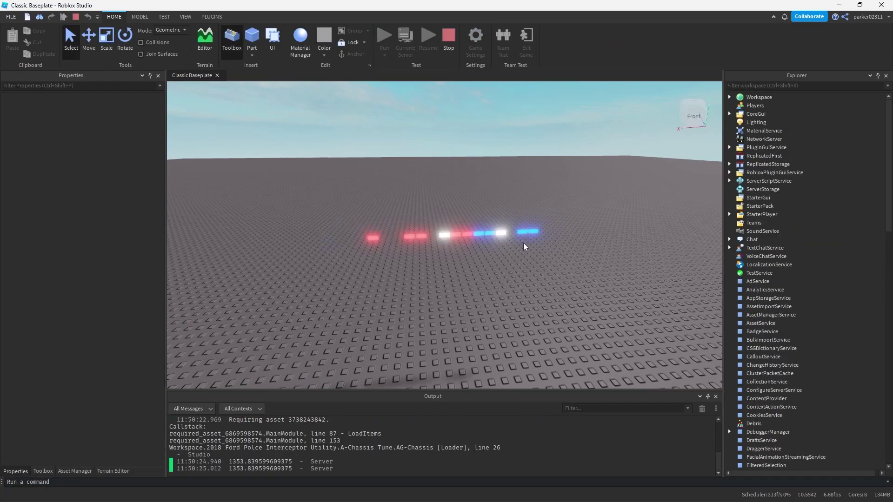
{"action": "key", "text": "comma"}
{"action": "key", "text": "comma"}
{"action": "key", "text": "d"}
{"action": "right_click_drag", "start_coordinate": [530, 244], "coordinate": [532, 243]}
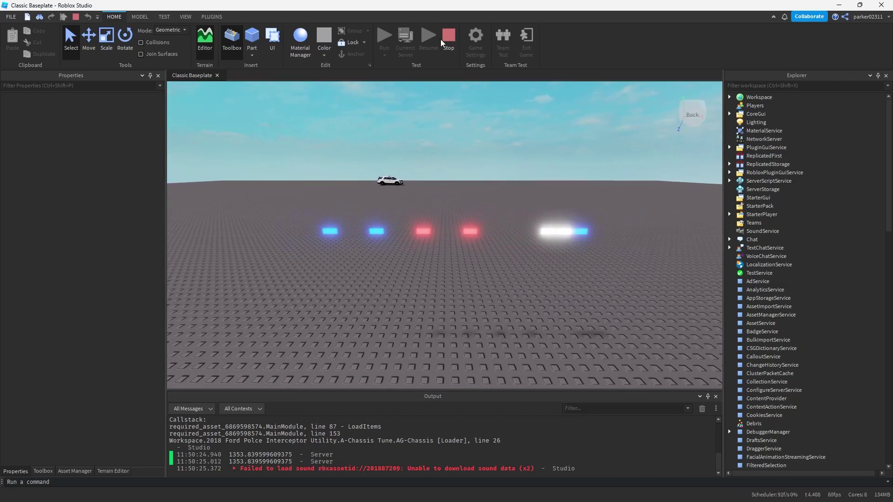
{"action": "key", "text": "e"}
{"action": "key", "text": "s"}
Move the Controller1 and Controller15 scripts from the export model into the vehicle's ELS PTRNS folder.
{"action": "left_click", "coordinate": [797, 238]}
{"action": "left_click", "coordinate": [801, 246], "text": "ctrl"}
{"action": "scroll", "coordinate": [792, 260], "scroll_direction": "up", "scroll_amount": 6}
{"action": "left_click_drag", "start_coordinate": [792, 264], "coordinate": [843, 203]}
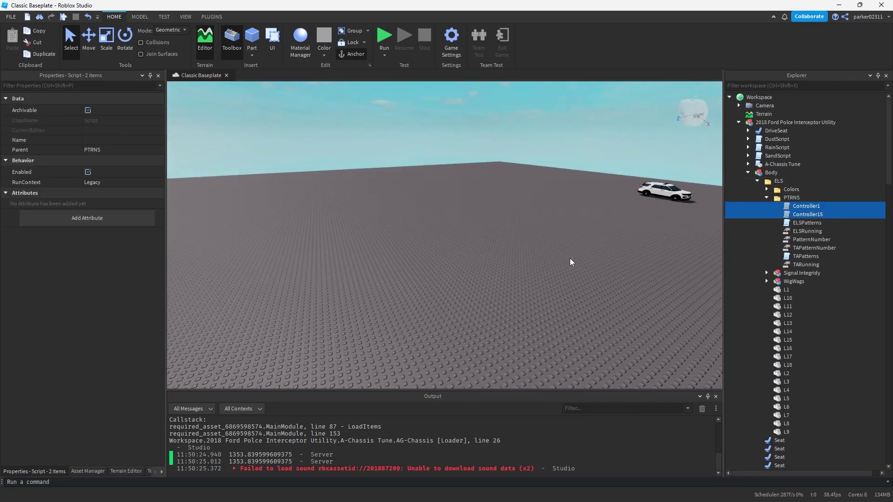
Set the Lightbar variable to script.Parent.Parent in both the Controller1 and Controller15 scripts.
{"action": "double_click", "coordinate": [806, 206]}
{"action": "left_click", "coordinate": [263, 76]}
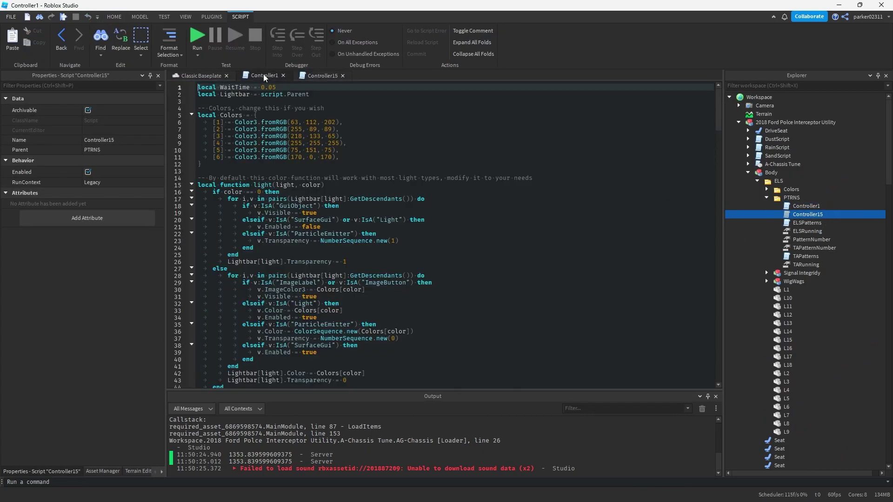
{"action": "left_click", "coordinate": [337, 93]}
{"action": "type", "text": ".Parent"}
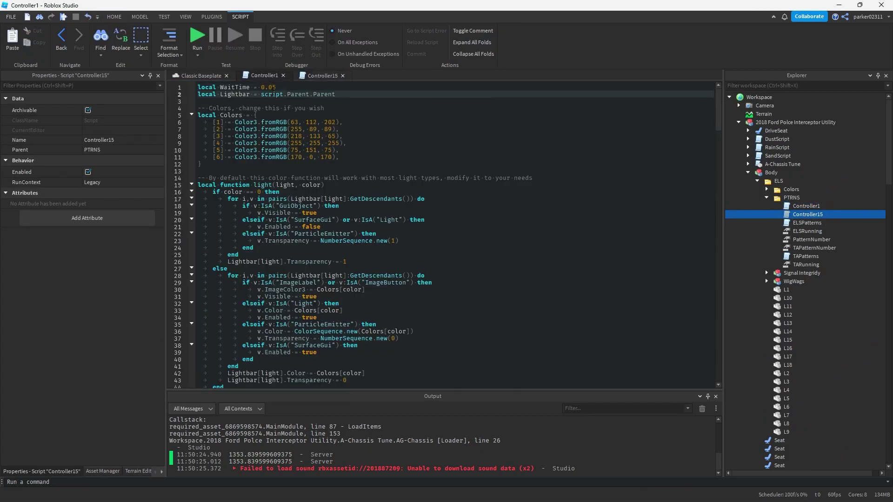
{"action": "left_click", "coordinate": [320, 76]}
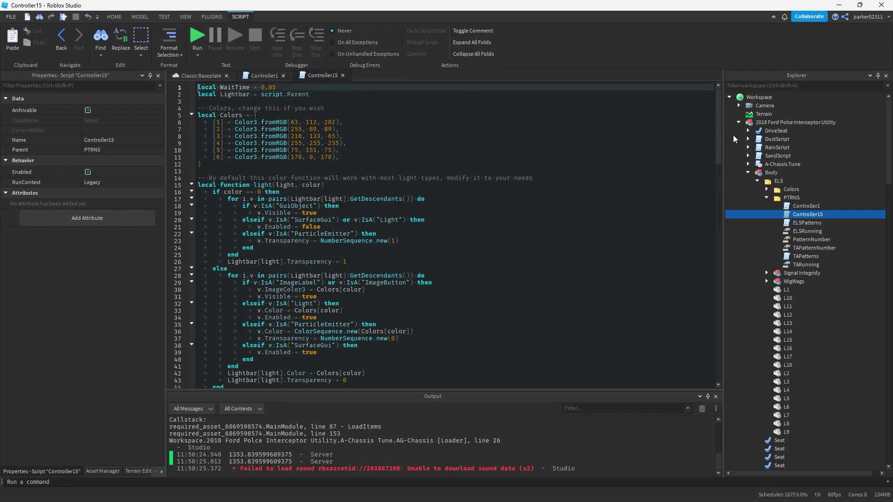
{"action": "left_click", "coordinate": [314, 99]}
{"action": "left_click", "coordinate": [324, 95]}
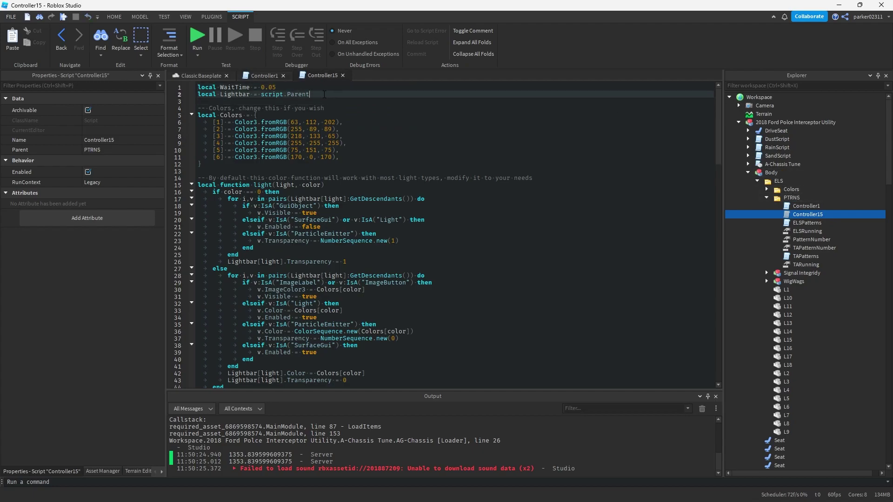
{"action": "type", "text": ".Parent"}
Examine the main loop of the Controller1 script, starting at the "while task.wait() do" line.
{"action": "left_click", "coordinate": [258, 78]}
{"action": "scroll", "coordinate": [327, 276], "scroll_direction": "down", "scroll_amount": 14}
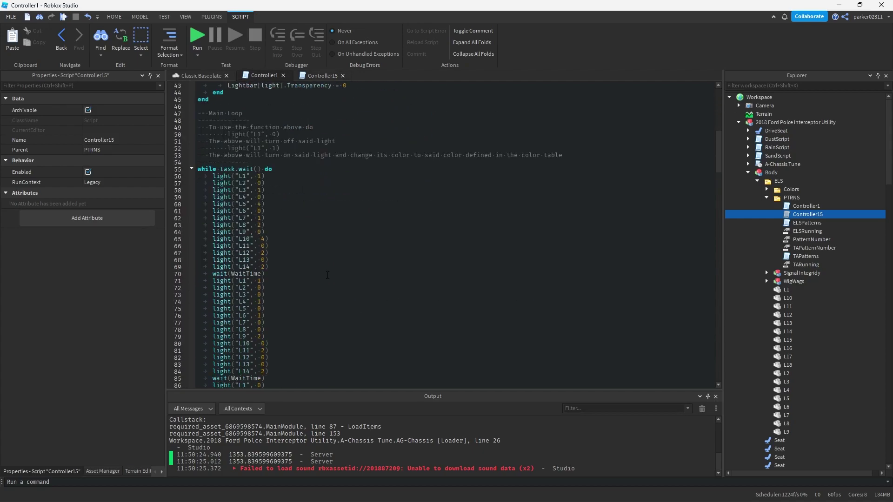
{"action": "scroll", "coordinate": [327, 277], "scroll_direction": "down", "scroll_amount": 2}
{"action": "left_click_drag", "start_coordinate": [198, 127], "coordinate": [301, 127]}
{"action": "scroll", "coordinate": [302, 132], "scroll_direction": "down", "scroll_amount": 1}
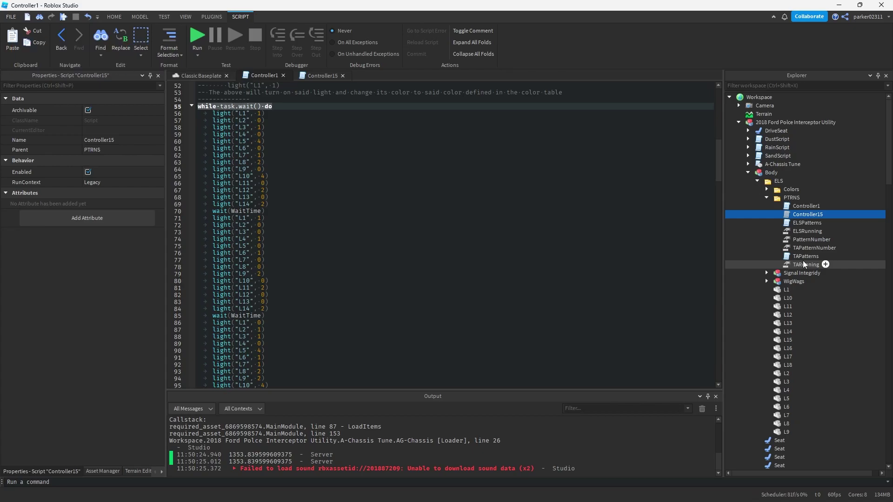
Examine how the ELSPatterns script uses ELSRunning.Changed and the PatternNumber check to run its repeat loop, and close it.
{"action": "left_click", "coordinate": [801, 237]}
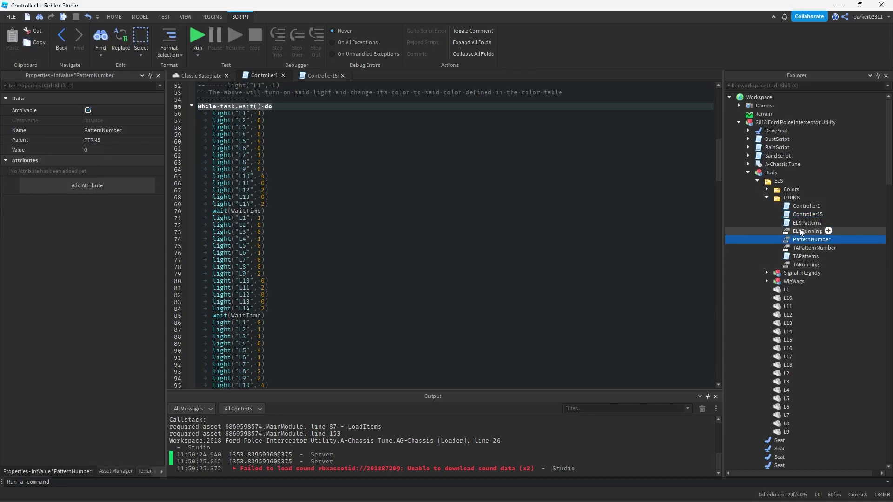
{"action": "double_click", "coordinate": [798, 223]}
{"action": "scroll", "coordinate": [442, 232], "scroll_direction": "down", "scroll_amount": 4}
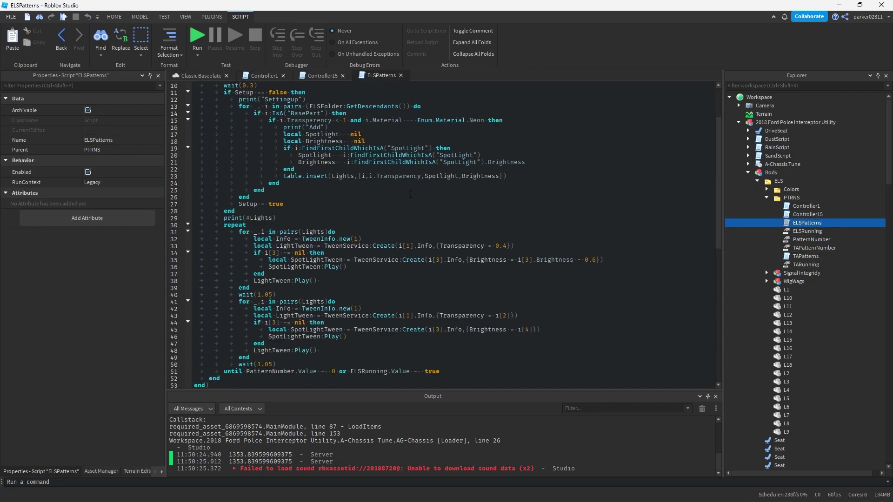
{"action": "scroll", "coordinate": [442, 232], "scroll_direction": "up", "scroll_amount": 2}
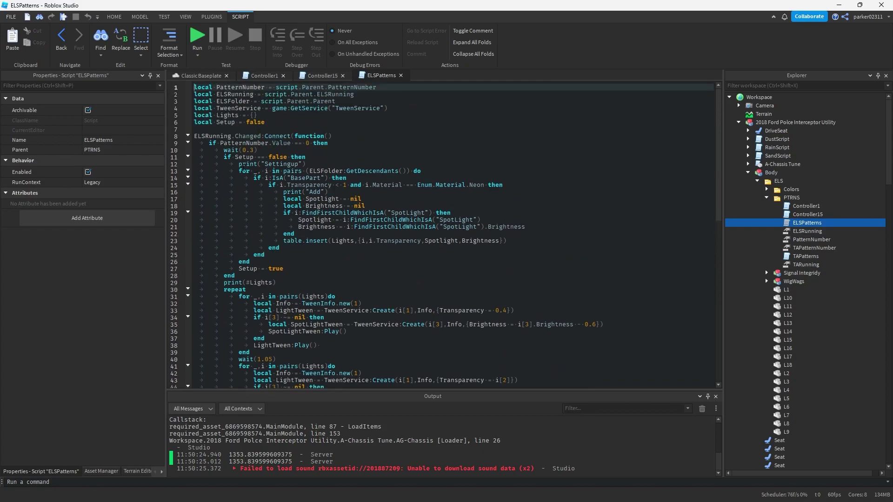
{"action": "scroll", "coordinate": [325, 186], "scroll_direction": "down", "scroll_amount": 5}
{"action": "scroll", "coordinate": [325, 186], "scroll_direction": "up", "scroll_amount": 5}
{"action": "left_click_drag", "start_coordinate": [246, 142], "coordinate": [373, 152]}
{"action": "left_click", "coordinate": [373, 151]}
{"action": "left_click_drag", "start_coordinate": [299, 136], "coordinate": [327, 143]}
{"action": "left_click", "coordinate": [322, 143]}
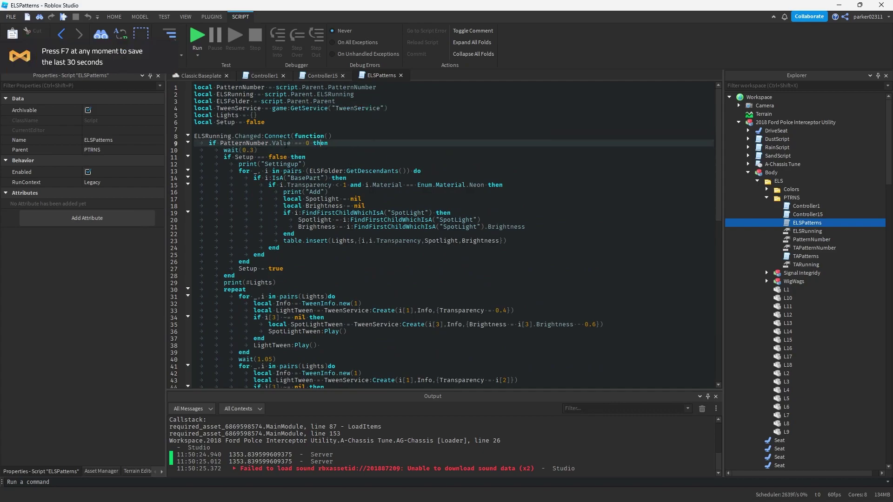
{"action": "left_click", "coordinate": [400, 75]}
Bring up the main loop of the Controller1 script.
{"action": "scroll", "coordinate": [400, 186], "scroll_direction": "down", "scroll_amount": 5}
{"action": "scroll", "coordinate": [279, 186], "scroll_direction": "down", "scroll_amount": 8}
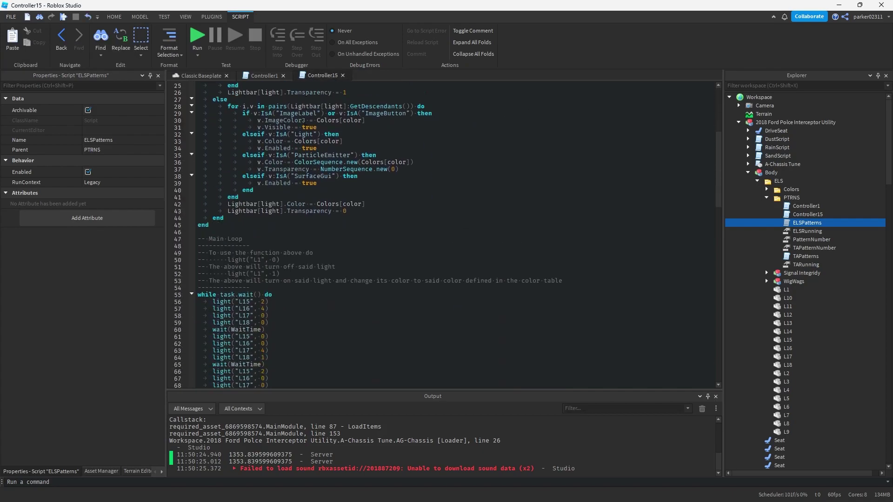
{"action": "scroll", "coordinate": [279, 186], "scroll_direction": "up", "scroll_amount": 8}
{"action": "left_click", "coordinate": [264, 75]}
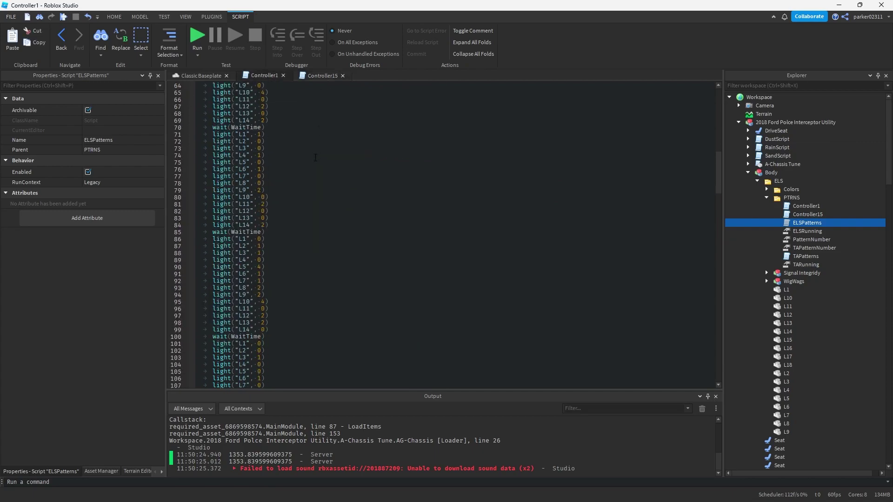
{"action": "scroll", "coordinate": [332, 279], "scroll_direction": "down", "scroll_amount": 5}
{"action": "scroll", "coordinate": [332, 320], "scroll_direction": "down", "scroll_amount": 20}
{"action": "left_click_drag", "start_coordinate": [272, 333], "coordinate": [212, 218]}
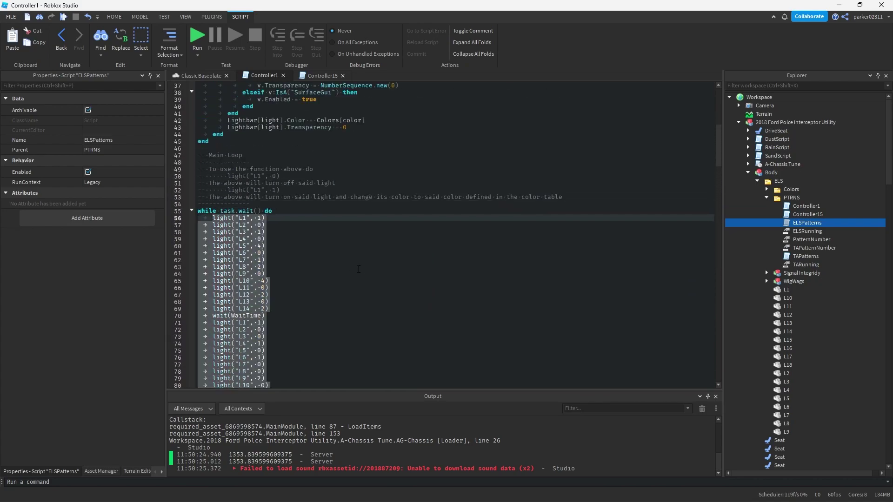
{"action": "key", "text": "BackSpace"}
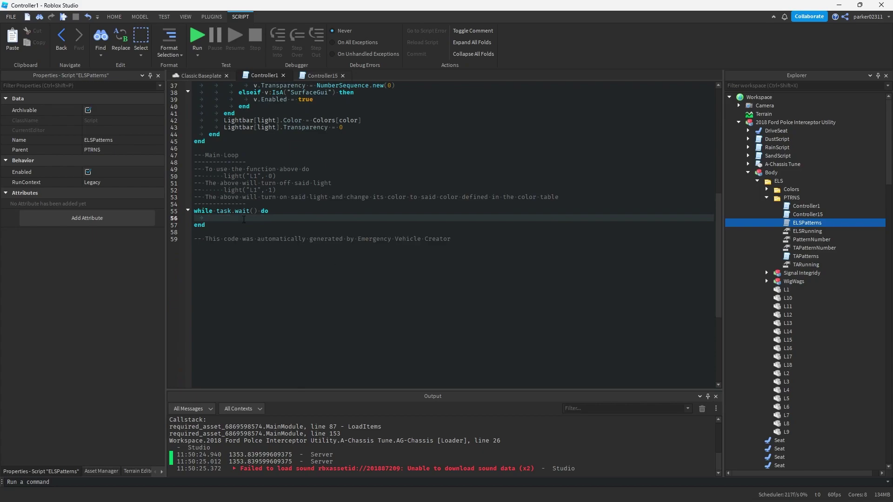
{"action": "key", "text": "ctrl+z"}
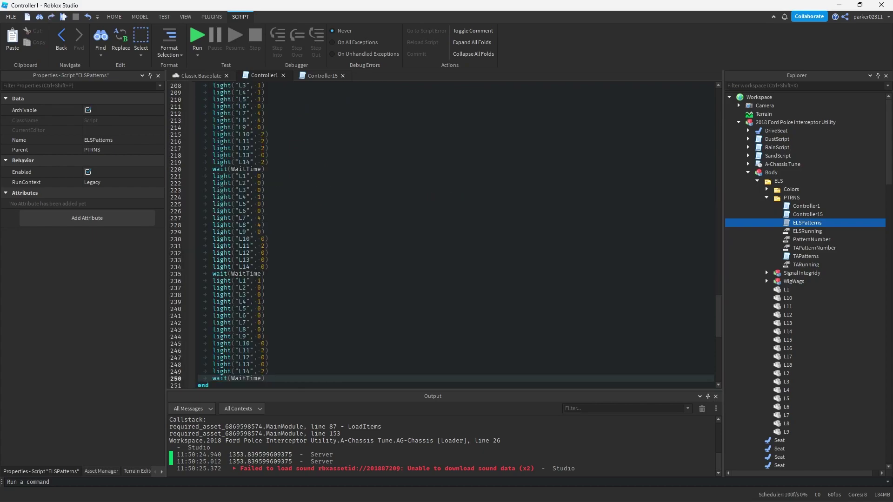
Cut all the light and wait lines out of Controller1's while loop, leaving its body empty.
{"action": "left_click_drag", "start_coordinate": [282, 381], "coordinate": [217, 119]}
{"action": "scroll", "coordinate": [235, 125], "scroll_direction": "up", "scroll_amount": 20}
{"action": "key", "text": "ctrl+z"}
{"action": "key", "text": "ctrl+z"}
{"action": "key", "text": "ctrl+z"}
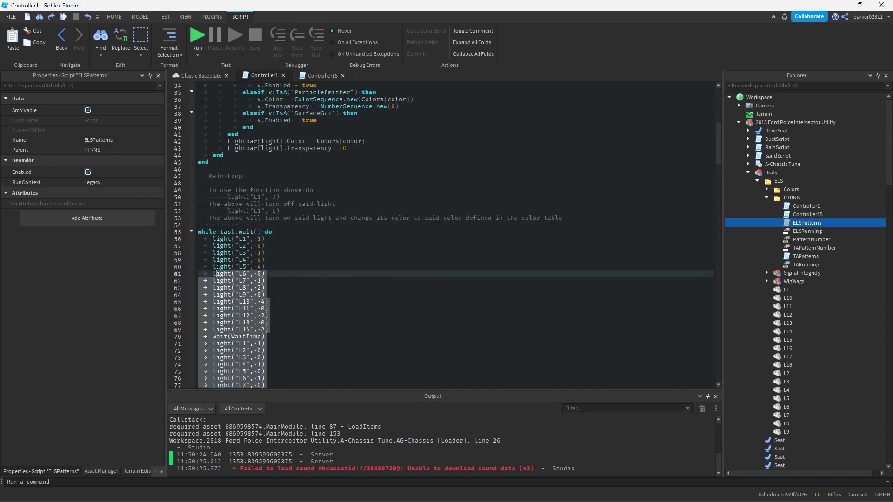
{"action": "key", "text": "ctrl+z"}
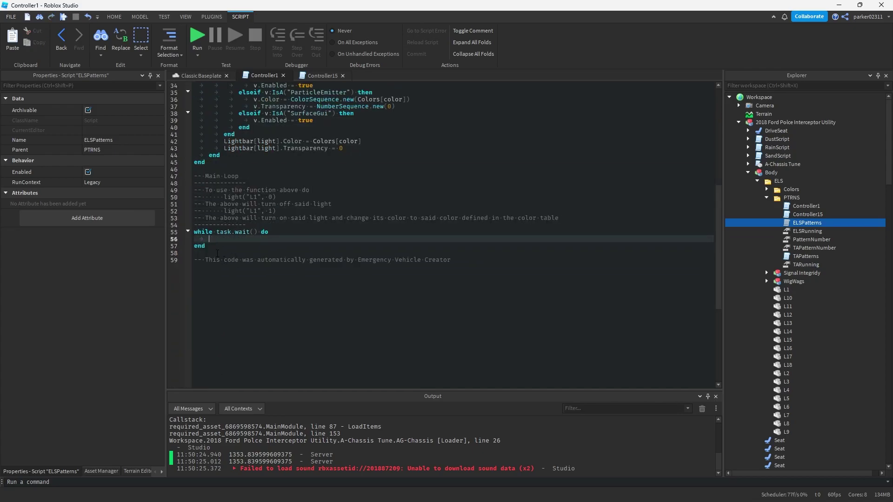
Replace Controller1's empty while loop with a script.Parent.PatternNumber:GetPropertyChangedSignal("Value"):Connect(function() handler.
{"action": "left_click_drag", "start_coordinate": [217, 254], "coordinate": [185, 233]}
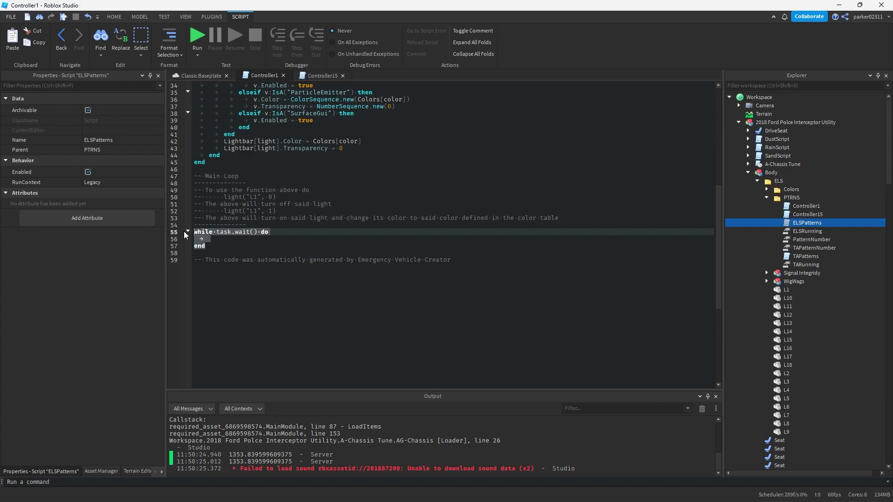
{"action": "key", "text": "BackSpace"}
{"action": "type", "text": "script.Parent."}
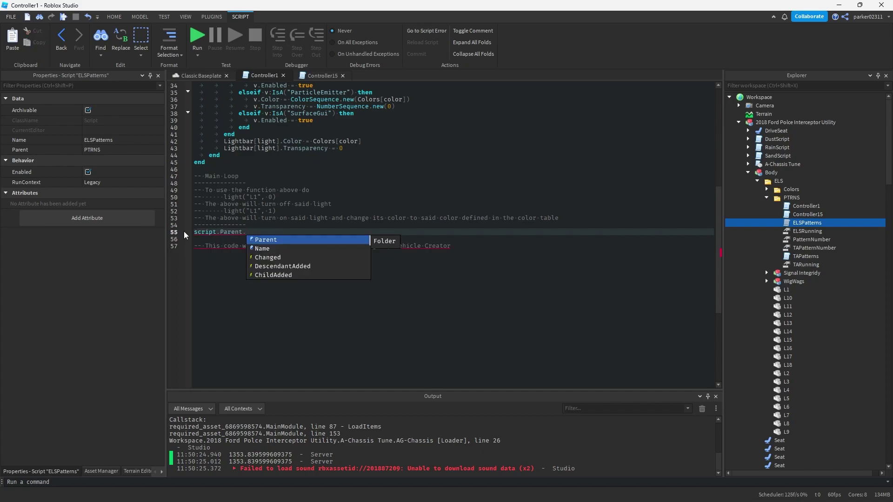
{"action": "type", "text": "PatternNumber:GetP"}
{"action": "key", "text": "Tab"}
{"action": "type", "text": "(\"Va"}
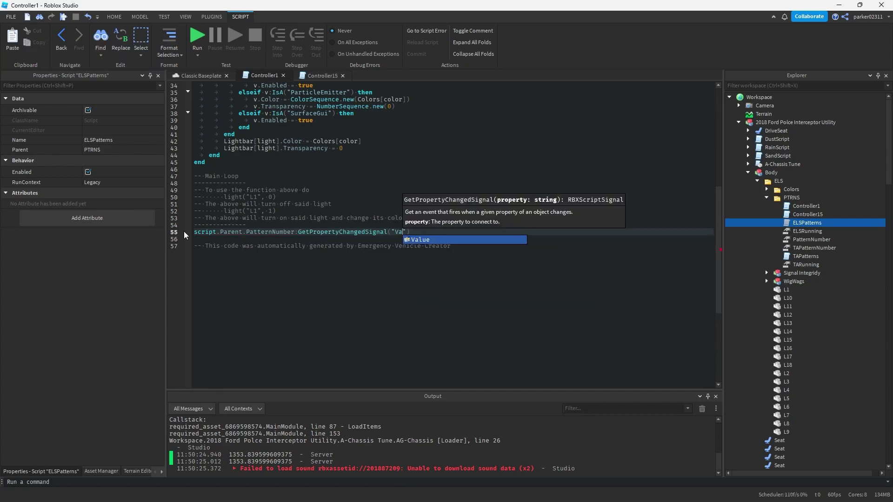
{"action": "type", "text": "lue\"):Connect(function"}
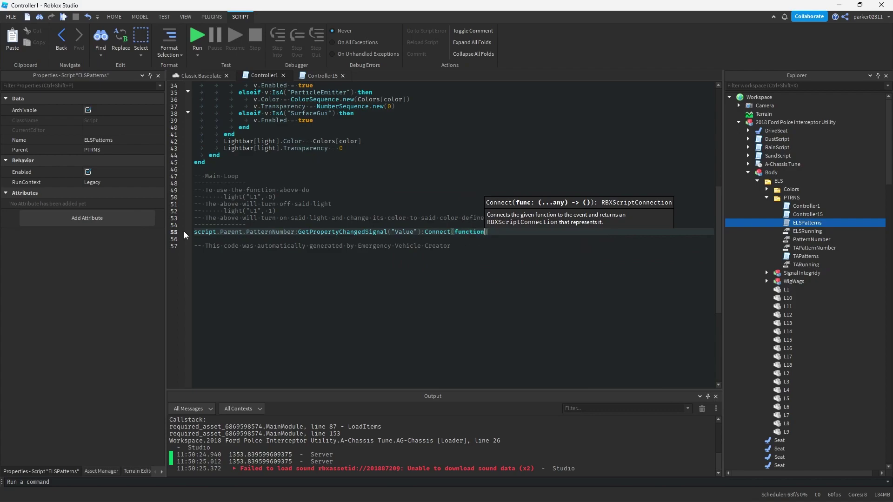
{"action": "type", "text": "()"}
{"action": "key", "text": "Return"}
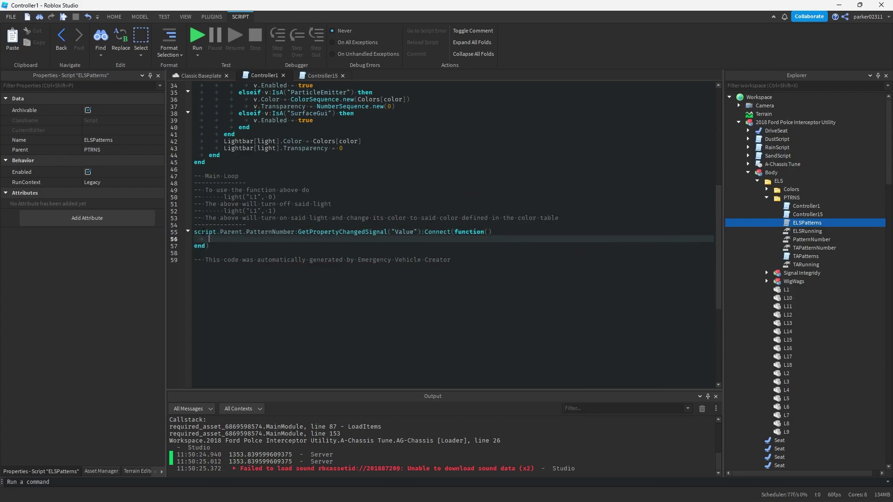
{"action": "left_click_drag", "start_coordinate": [194, 232], "coordinate": [451, 261]}
{"action": "left_click", "coordinate": [325, 246]}
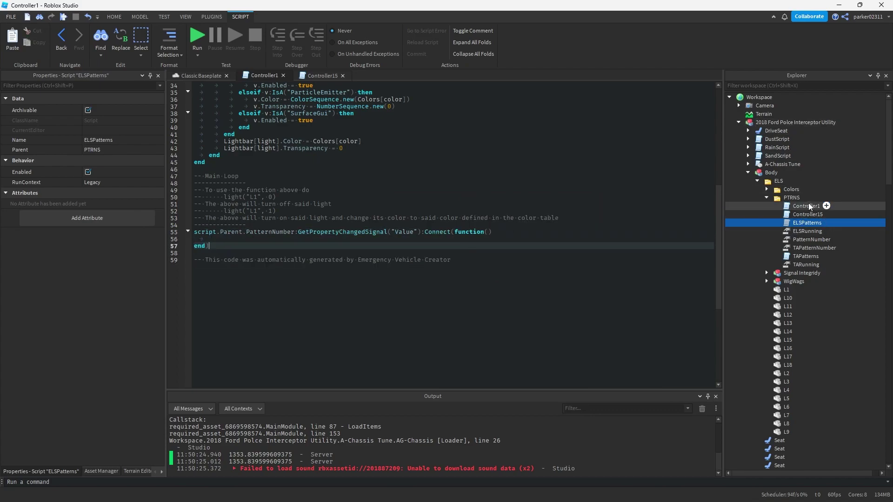
Check the PatternNumber object's Value and add an "if script.Parent.PatternNumber.Value == 4 then" block inside the handler.
{"action": "left_click", "coordinate": [812, 239]}
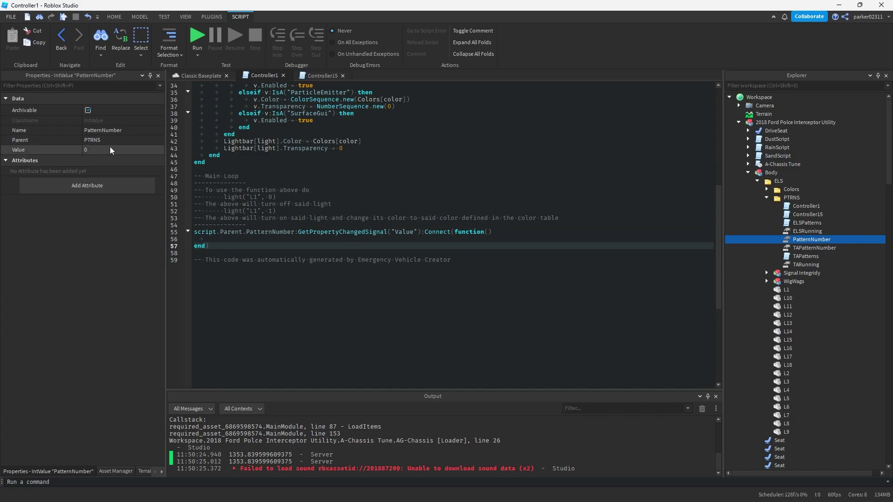
{"action": "left_click", "coordinate": [107, 150]}
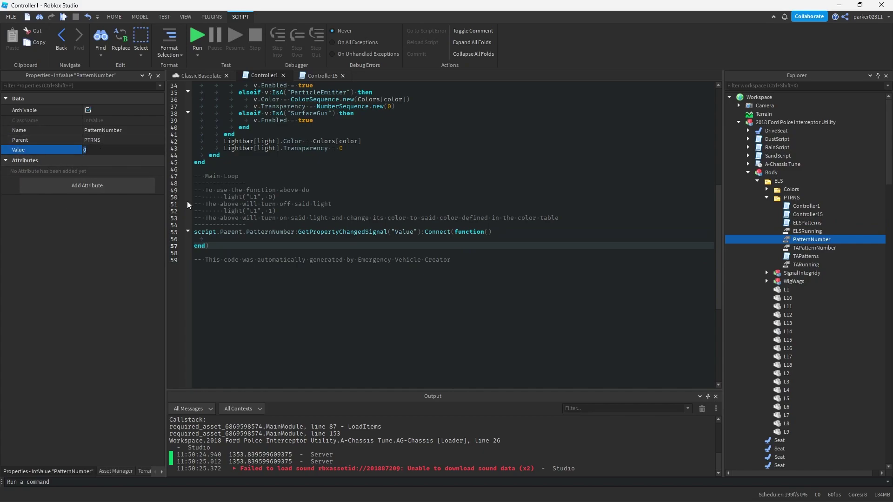
{"action": "left_click", "coordinate": [265, 239]}
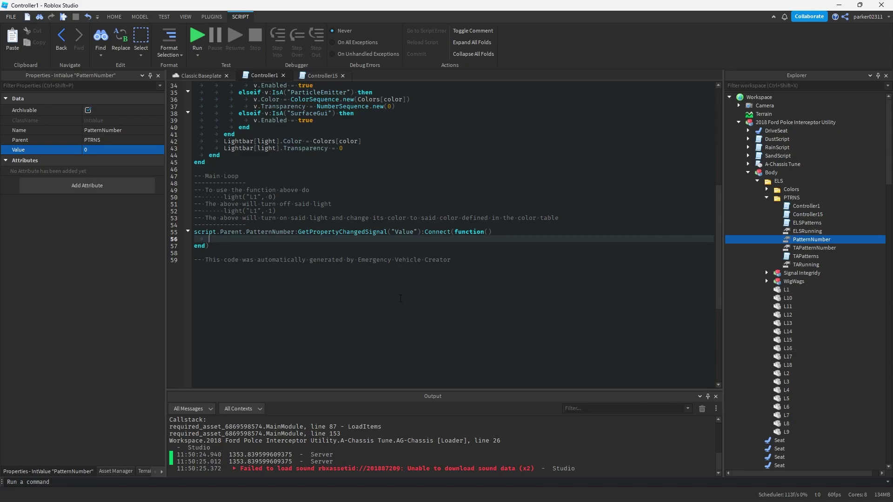
{"action": "type", "text": "if script.Parent.P"}
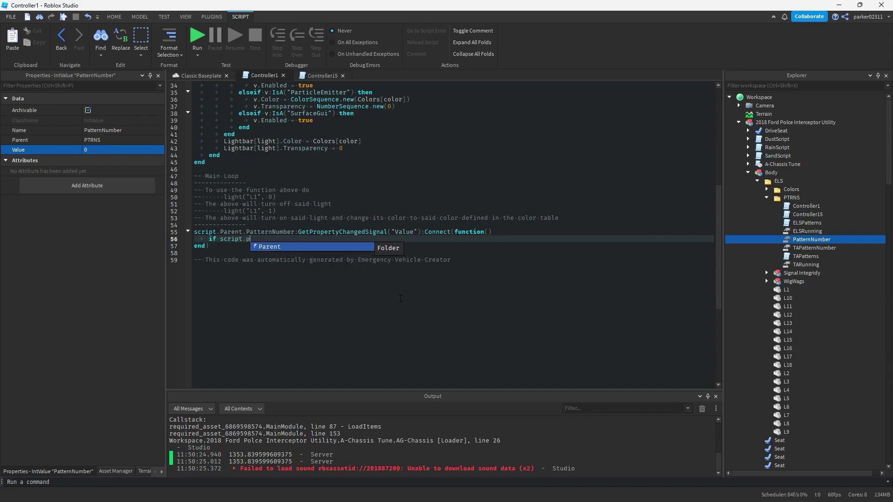
{"action": "type", "text": "atternNumber.V"}
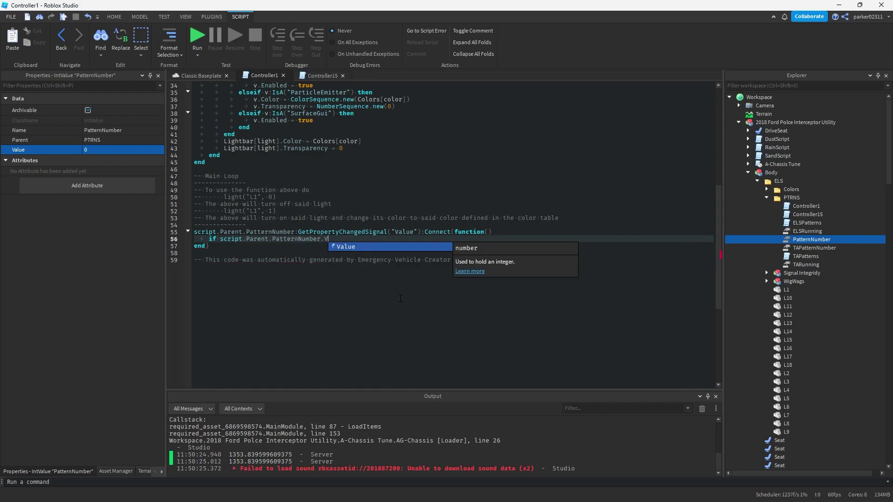
{"action": "type", "text": "alue == 4 then"}
{"action": "key", "text": "Return"}
{"action": "left_click", "coordinate": [308, 251]}
{"action": "left_click", "coordinate": [807, 231]}
{"action": "left_click", "coordinate": [793, 240]}
{"action": "left_click", "coordinate": [385, 240]}
{"action": "left_click", "coordinate": [236, 245]}
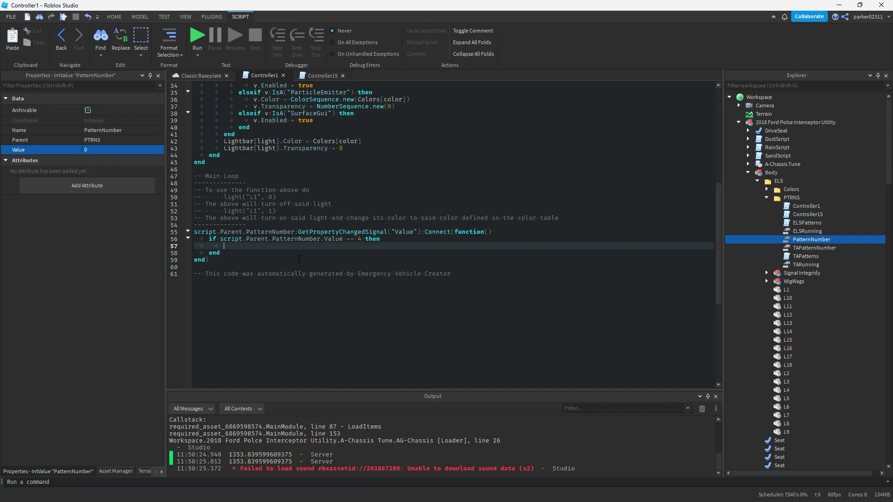
Add a repeat block inside the if statement and paste the cut light and wait lines into it.
{"action": "type", "text": "repeat"}
{"action": "key", "text": "Return"}
{"action": "key", "text": "ctrl+v"}
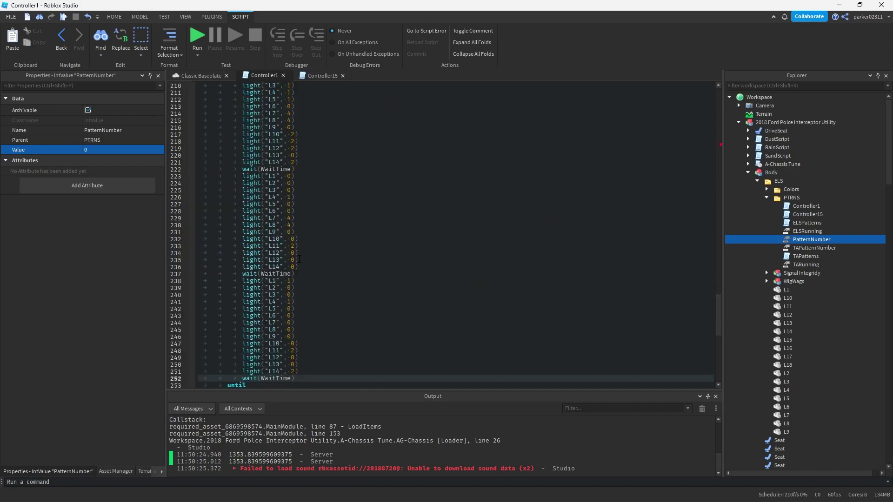
Set the repeat block's until condition to script.Parent.PatternNumber ~= 4.
{"action": "scroll", "coordinate": [267, 324], "scroll_direction": "up", "scroll_amount": 20}
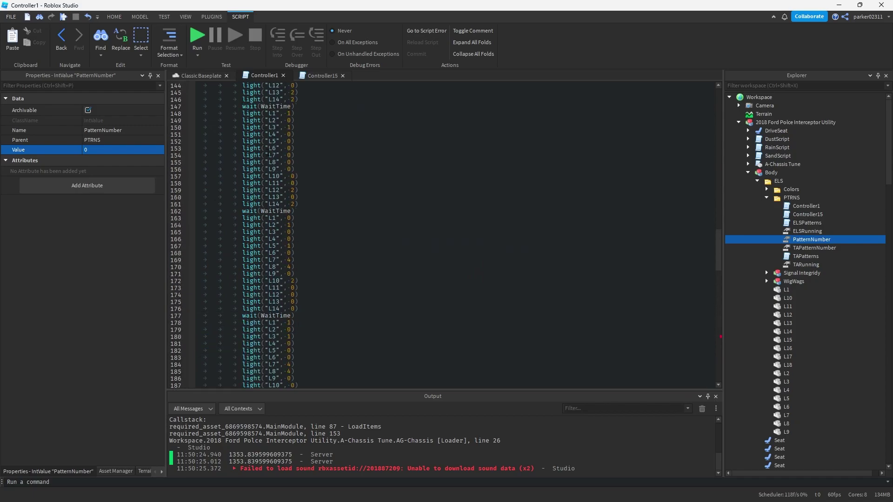
{"action": "scroll", "coordinate": [273, 171], "scroll_direction": "down", "scroll_amount": 20}
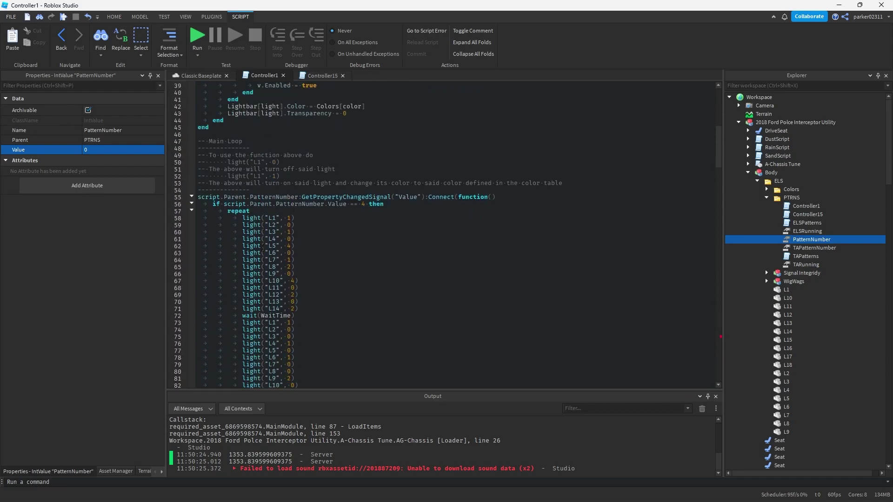
{"action": "scroll", "coordinate": [245, 247], "scroll_direction": "down", "scroll_amount": 20}
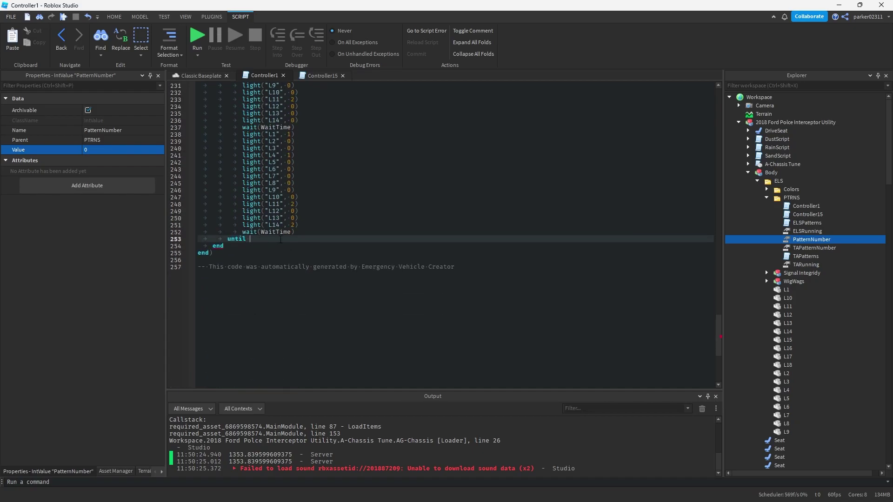
{"action": "type", "text": "script.Parent.P"}
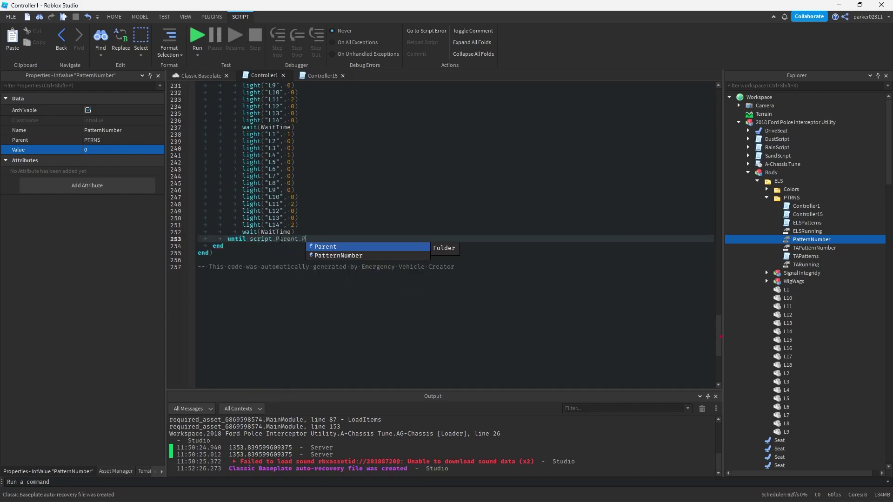
{"action": "key", "text": "Tab"}
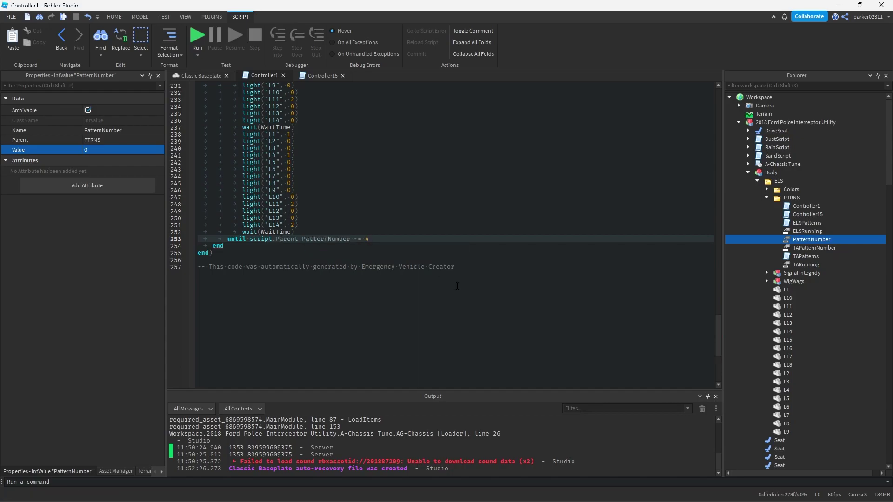
Examine Controller1's new handler from the PatternNumber check through the light lines to the until condition.
{"action": "scroll", "coordinate": [349, 263], "scroll_direction": "up", "scroll_amount": 20}
{"action": "scroll", "coordinate": [349, 264], "scroll_direction": "up", "scroll_amount": 17}
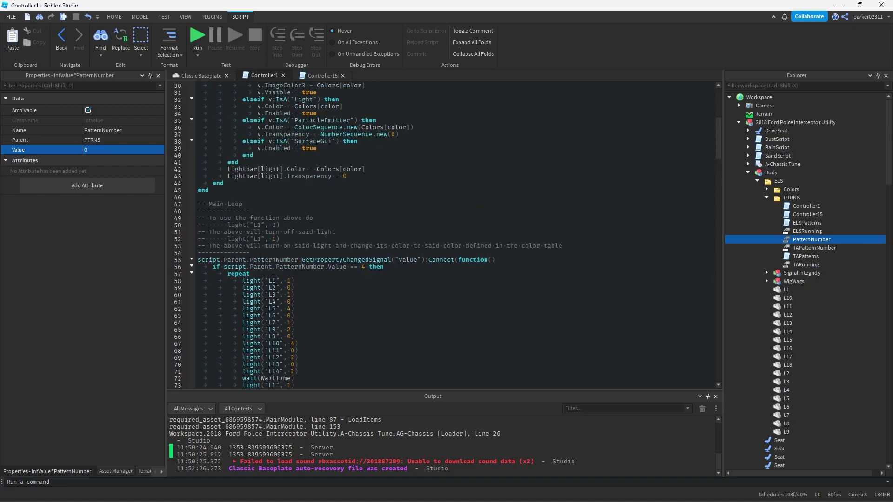
{"action": "scroll", "coordinate": [272, 276], "scroll_direction": "down", "scroll_amount": 1}
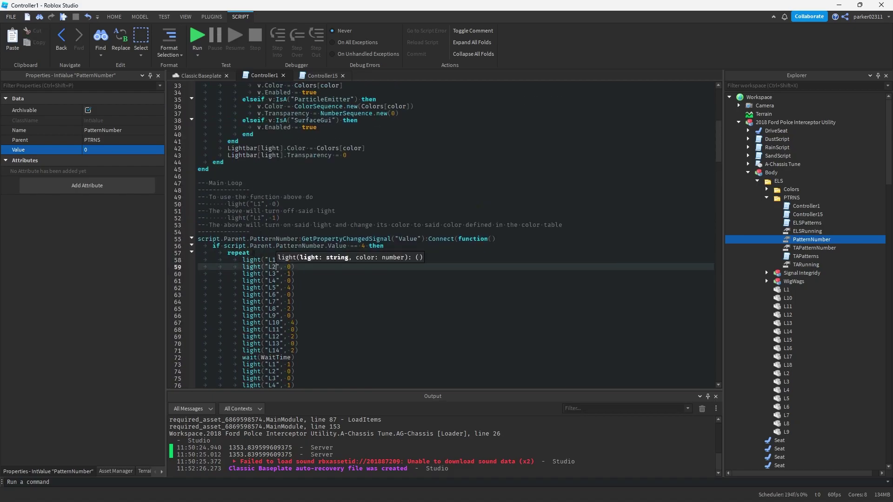
{"action": "left_click", "coordinate": [249, 260]}
{"action": "left_click_drag", "start_coordinate": [243, 260], "coordinate": [316, 319]}
{"action": "scroll", "coordinate": [314, 318], "scroll_direction": "down", "scroll_amount": 9}
{"action": "left_click", "coordinate": [298, 259]}
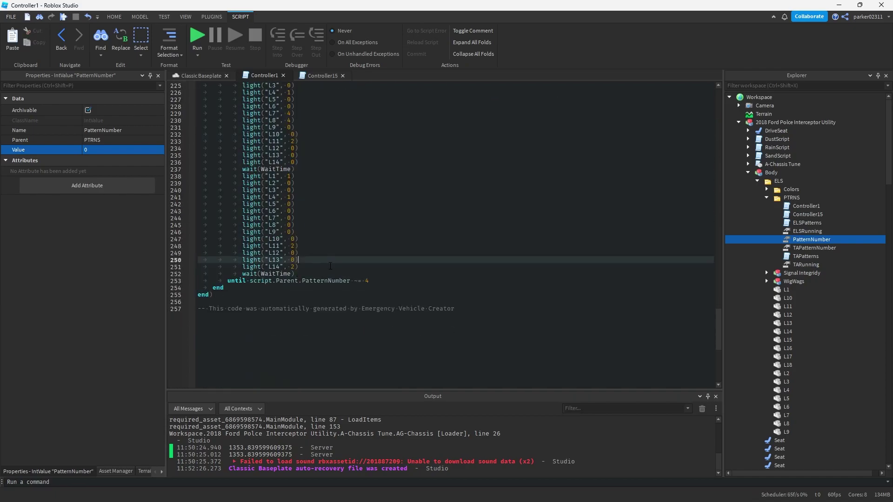
{"action": "left_click_drag", "start_coordinate": [369, 281], "coordinate": [257, 281]}
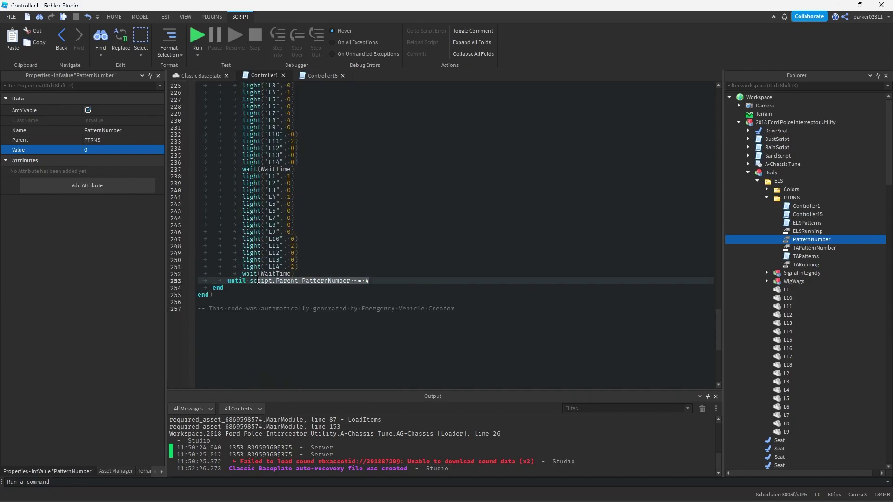
{"action": "left_click", "coordinate": [373, 281]}
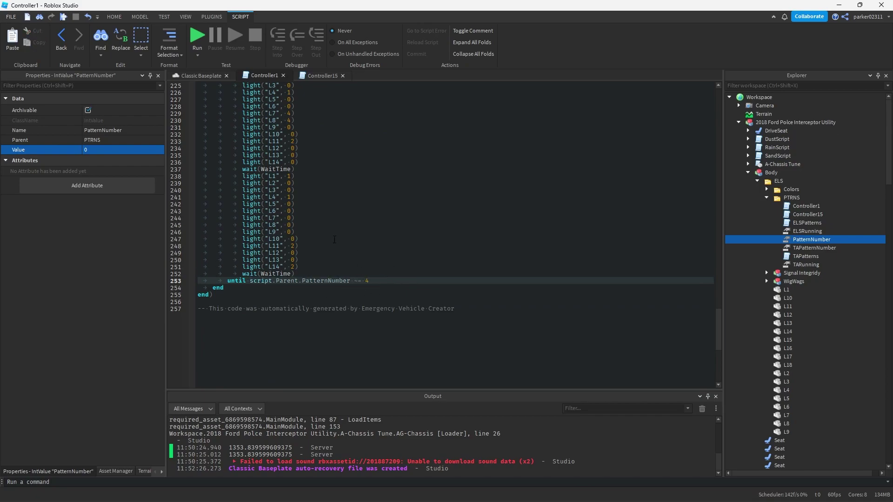
Copy Controller1's handler, if and repeat opening lines over the while line in Controller15.
{"action": "scroll", "coordinate": [331, 241], "scroll_direction": "up", "scroll_amount": 20}
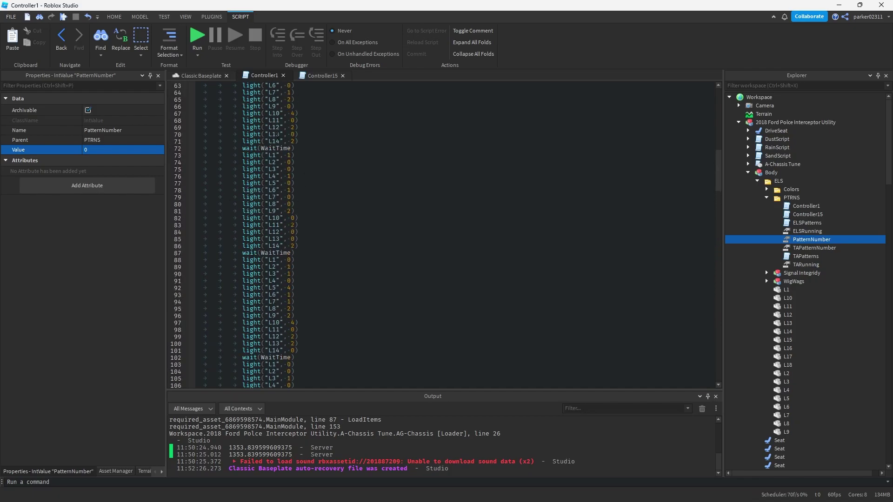
{"action": "scroll", "coordinate": [277, 133], "scroll_direction": "up", "scroll_amount": 9}
{"action": "left_click_drag", "start_coordinate": [298, 232], "coordinate": [142, 214]}
{"action": "key", "text": "ctrl+c"}
{"action": "left_click", "coordinate": [329, 77]}
{"action": "scroll", "coordinate": [298, 196], "scroll_direction": "down", "scroll_amount": 7}
{"action": "left_click_drag", "start_coordinate": [273, 212], "coordinate": [303, 236]}
{"action": "key", "text": "ctrl+v"}
Indent Controller15's light and wait lines two more levels to sit inside the repeat block.
{"action": "scroll", "coordinate": [289, 329], "scroll_direction": "down", "scroll_amount": 20}
{"action": "key", "text": "Tab"}
{"action": "key", "text": "Tab"}
{"action": "scroll", "coordinate": [309, 218], "scroll_direction": "up", "scroll_amount": 10}
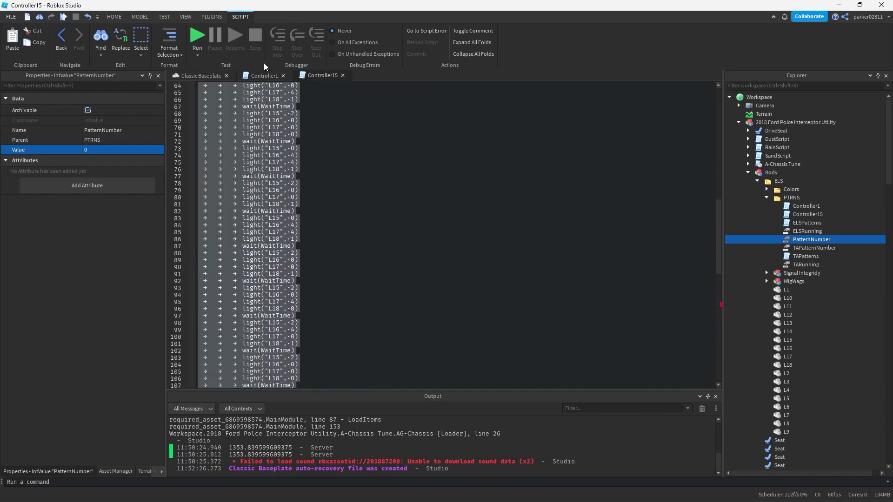
Copy Controller1's closing until, end and end) lines over the final end of Controller15's loop.
{"action": "left_click", "coordinate": [264, 76]}
{"action": "scroll", "coordinate": [247, 277], "scroll_direction": "down", "scroll_amount": 20}
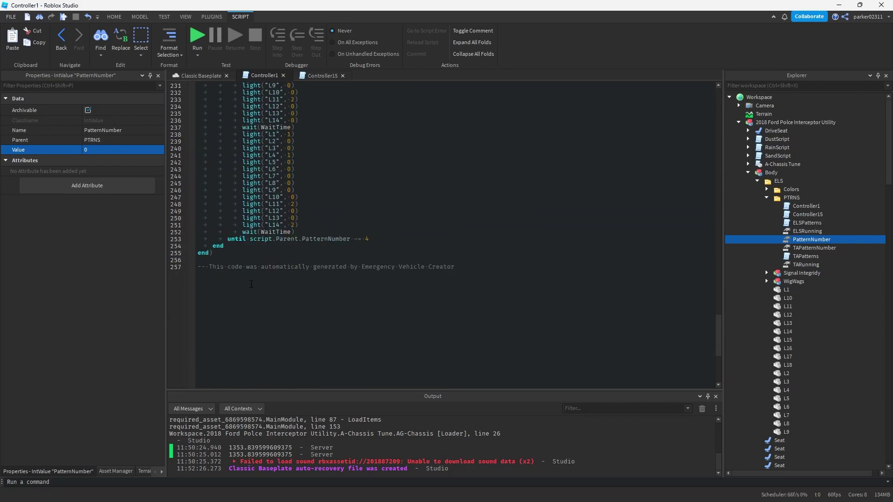
{"action": "left_click_drag", "start_coordinate": [214, 253], "coordinate": [228, 239]}
{"action": "left_click", "coordinate": [319, 76]}
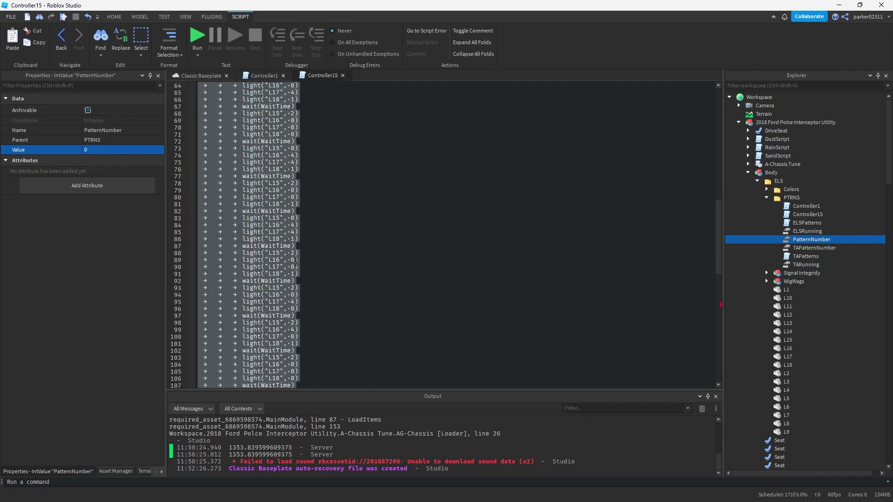
{"action": "scroll", "coordinate": [310, 186], "scroll_direction": "down", "scroll_amount": 15}
{"action": "left_click_drag", "start_coordinate": [214, 120], "coordinate": [169, 125]}
{"action": "left_click", "coordinate": [183, 119]}
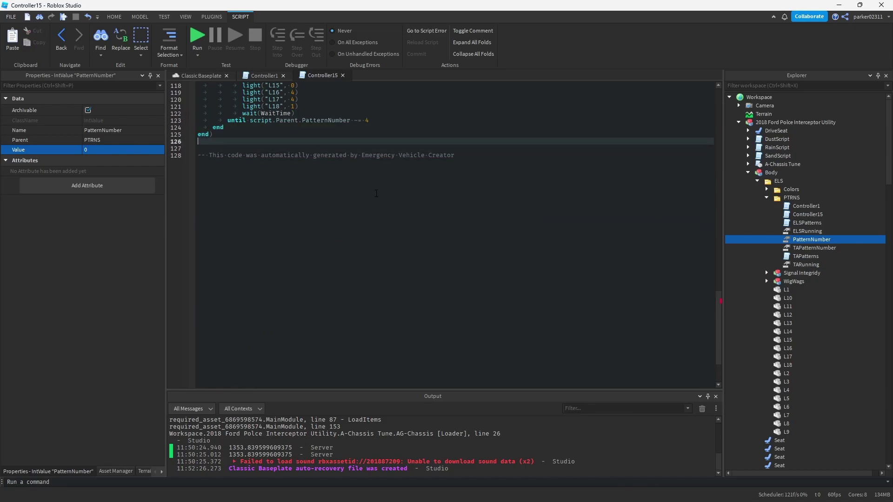
Save the place as a local file named AG Demo.
{"action": "scroll", "coordinate": [376, 193], "scroll_direction": "up", "scroll_amount": 20}
{"action": "left_click", "coordinate": [200, 75]}
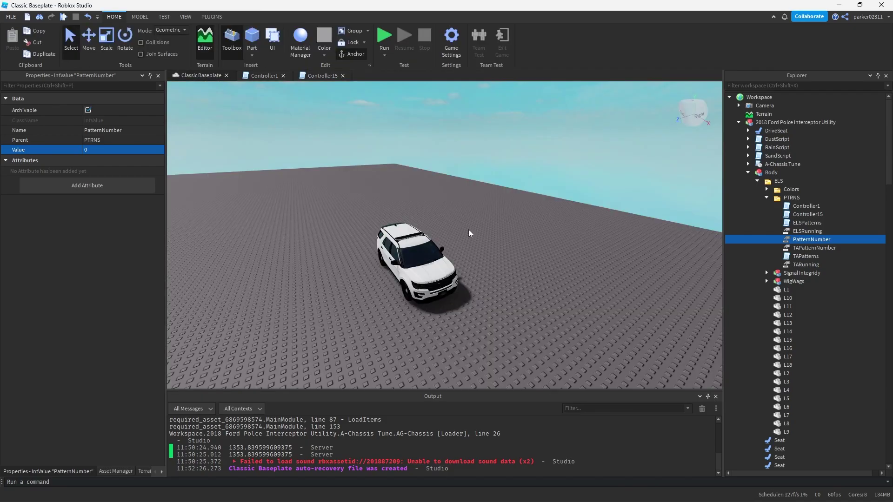
{"action": "left_click", "coordinate": [481, 241]}
{"action": "scroll", "coordinate": [497, 253], "scroll_direction": "up", "scroll_amount": 4}
{"action": "right_click_drag", "start_coordinate": [496, 253], "coordinate": [436, 115]}
{"action": "scroll", "coordinate": [436, 115], "scroll_direction": "down", "scroll_amount": 2}
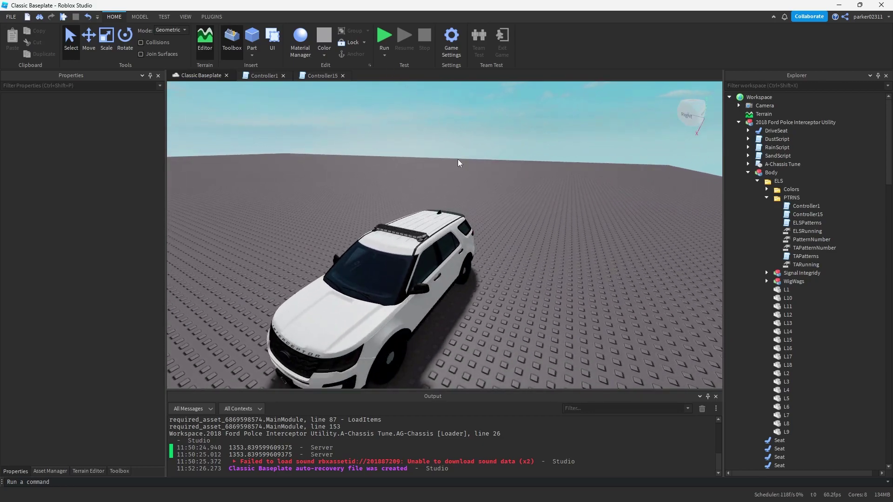
{"action": "key", "text": "ctrl+s"}
{"action": "left_click", "coordinate": [555, 409]}
{"action": "key", "text": "ctrl+shift+s"}
{"action": "type", "text": "AG Demo"}
{"action": "key", "text": "Return"}
Playtest the Ford from the current camera position and end the test.
{"action": "right_click_drag", "start_coordinate": [514, 199], "coordinate": [515, 200]}
{"action": "key", "text": "w"}
{"action": "key", "text": "d"}
{"action": "left_click", "coordinate": [385, 55]}
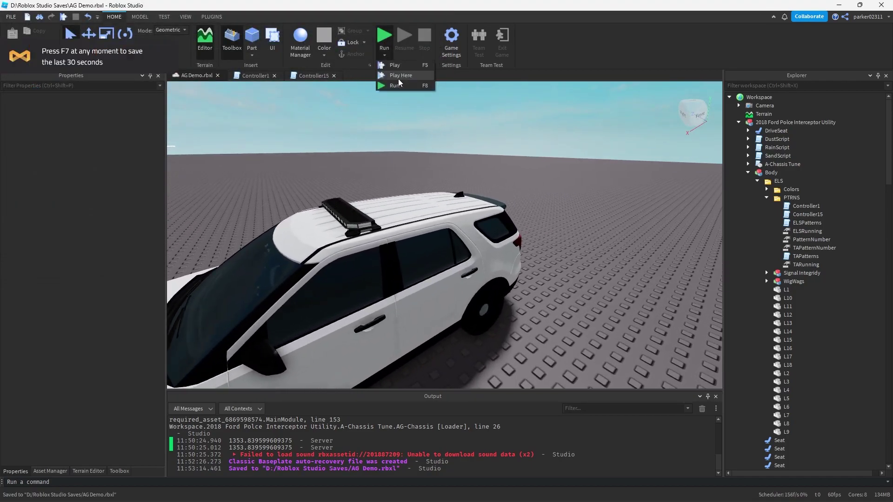
{"action": "left_click", "coordinate": [398, 79]}
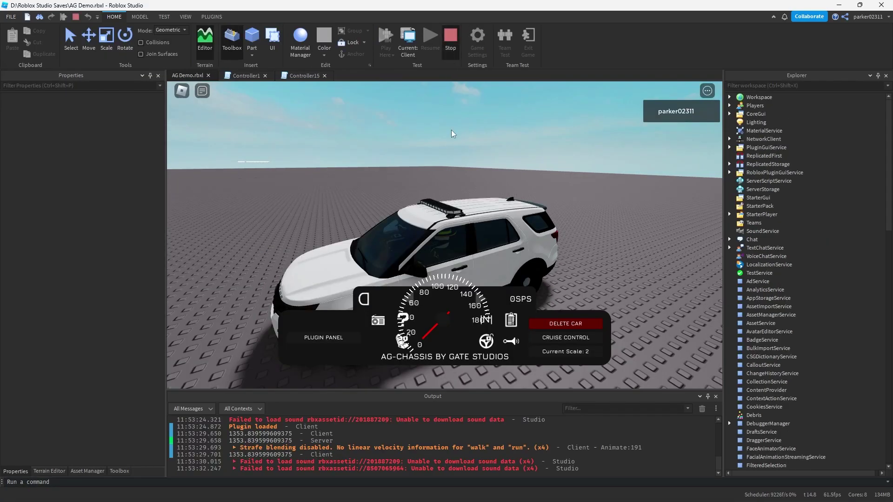
{"action": "key", "text": "shift+F5"}
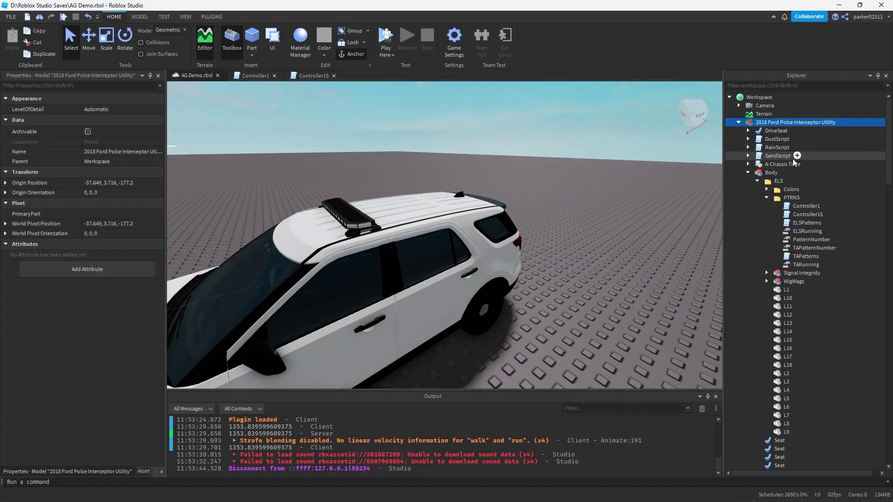
Set ELSEnabled to true in the Ford's A-Chassis Tune script.
{"action": "left_click", "coordinate": [773, 165]}
{"action": "double_click", "coordinate": [774, 165]}
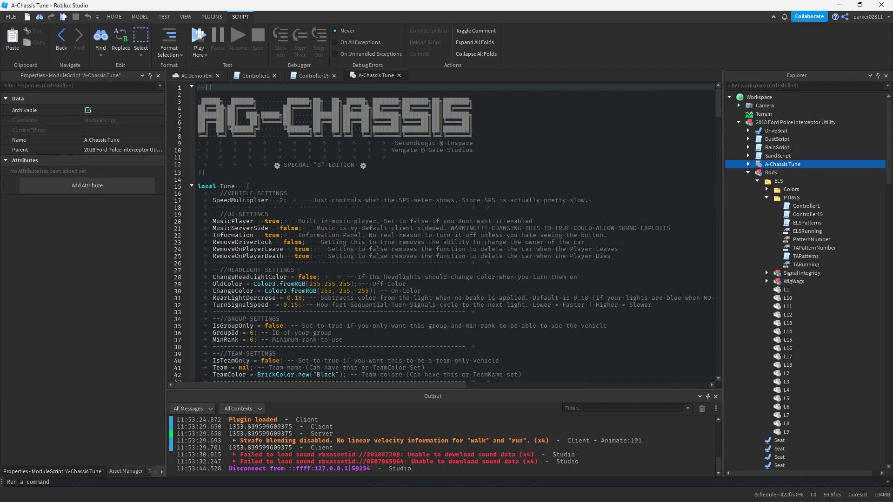
{"action": "scroll", "coordinate": [224, 243], "scroll_direction": "down", "scroll_amount": 5}
{"action": "scroll", "coordinate": [226, 245], "scroll_direction": "down", "scroll_amount": 2}
{"action": "double_click", "coordinate": [270, 302]}
{"action": "type", "text": "true"}
Set WigWags to false in the ELS settings of A-Chassis Tune.
{"action": "scroll", "coordinate": [312, 321], "scroll_direction": "down", "scroll_amount": 1}
{"action": "double_click", "coordinate": [261, 323]}
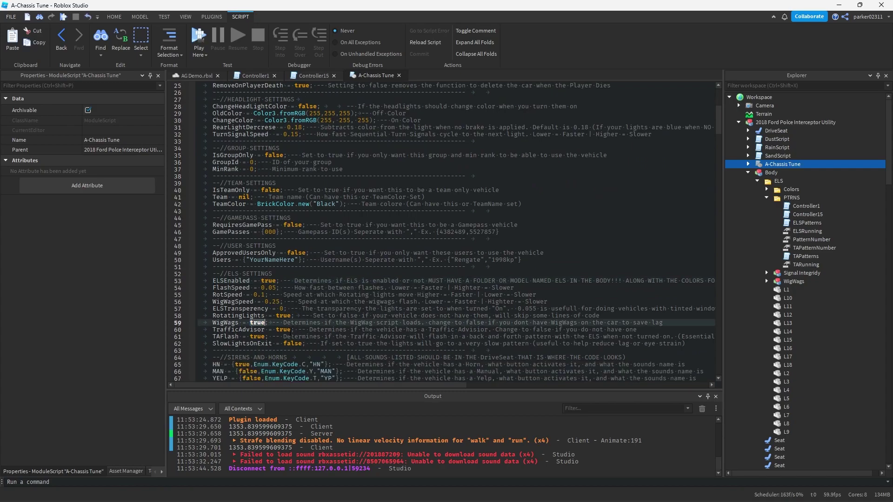
{"action": "type", "text": "false"}
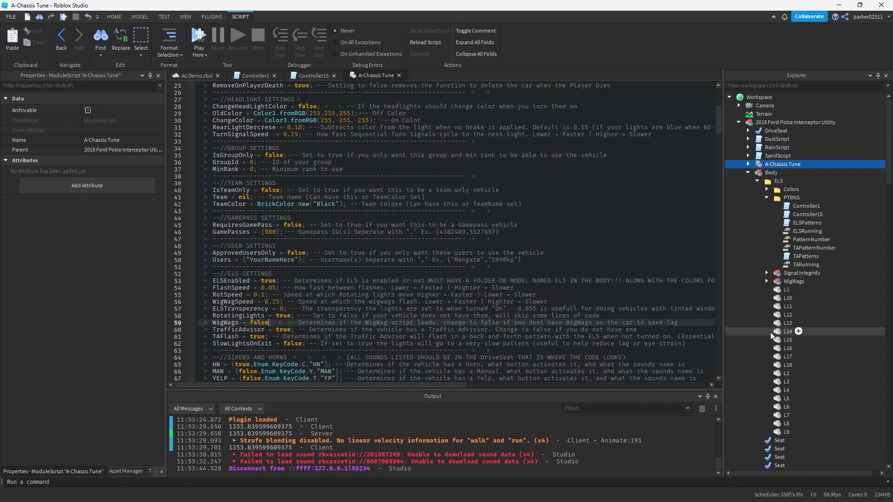
{"action": "scroll", "coordinate": [772, 335], "scroll_direction": "down", "scroll_amount": 1}
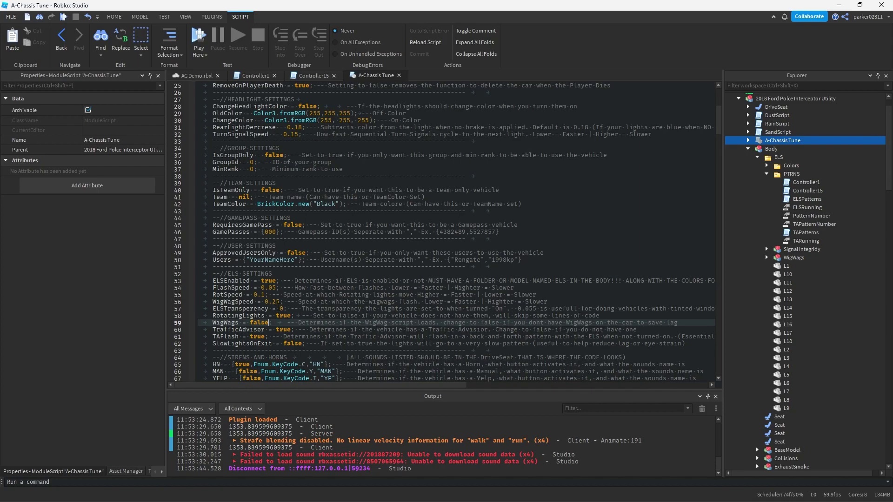
{"action": "scroll", "coordinate": [295, 341], "scroll_direction": "down", "scroll_amount": 1}
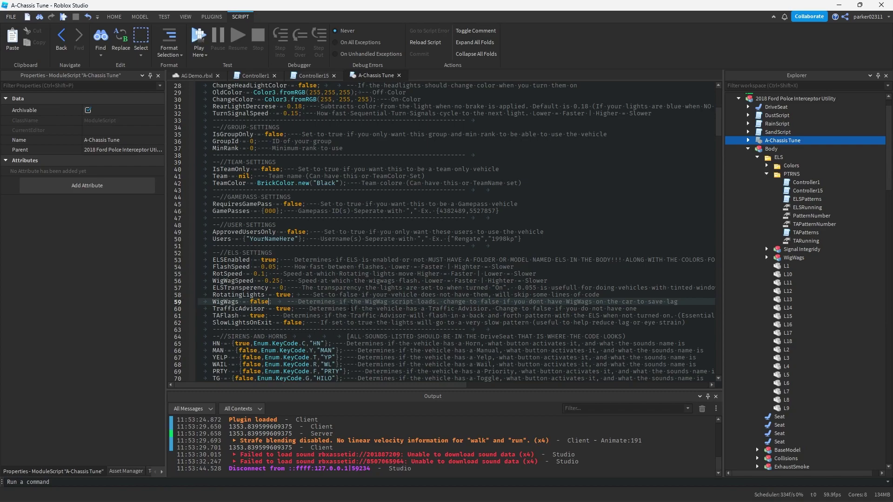
Start another playtest beside the Ford to check the changed ELS settings.
{"action": "left_click", "coordinate": [196, 75]}
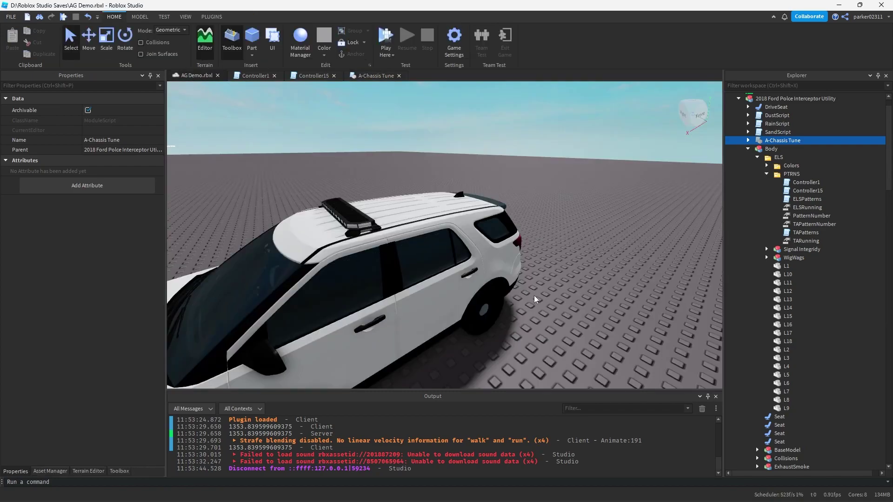
{"action": "left_click", "coordinate": [535, 299]}
{"action": "key", "text": "a"}
{"action": "key", "text": "d"}
{"action": "left_click", "coordinate": [387, 36]}
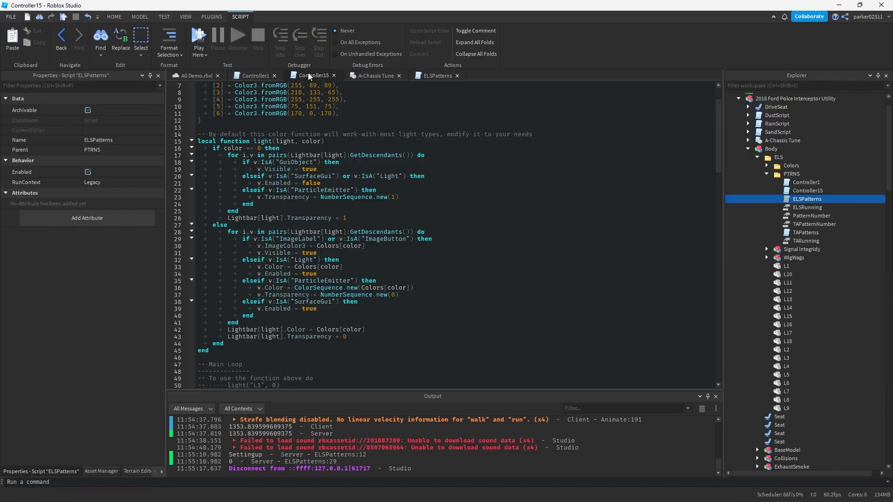
Change Controller15's until condition to script.Parent.PatternNumber.Value ~= 4 or script.Parent.ELSRunning.Value == false, using ELSPatterns as reference.
{"action": "scroll", "coordinate": [370, 184], "scroll_direction": "down", "scroll_amount": 20}
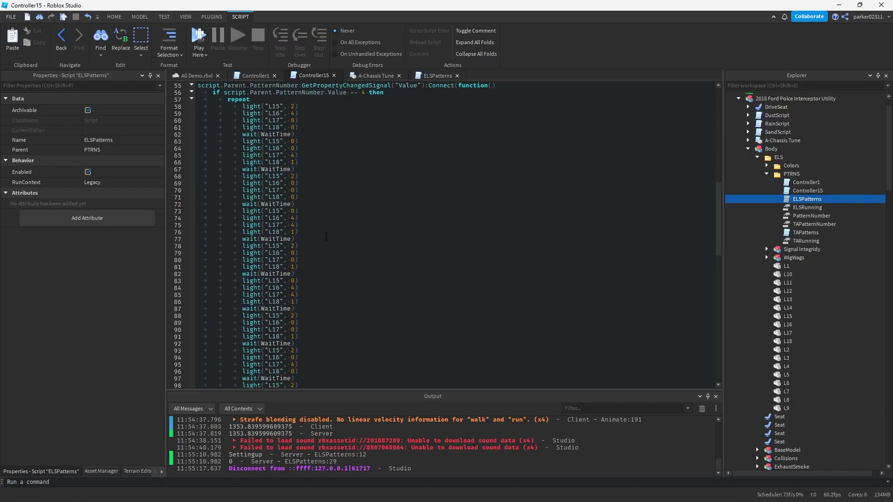
{"action": "left_click", "coordinate": [389, 226]}
{"action": "left_click", "coordinate": [435, 75]}
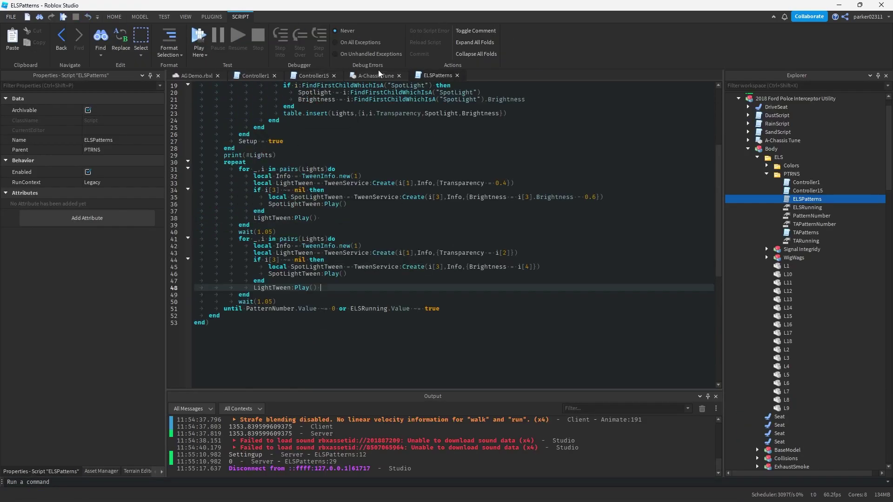
{"action": "left_click", "coordinate": [315, 76]}
{"action": "type", "text": "or sc"}
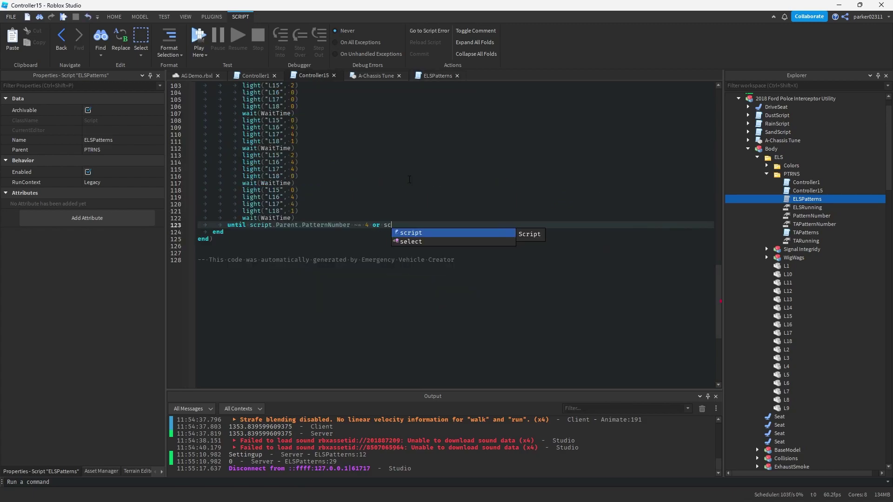
{"action": "type", "text": "ript.Parent."}
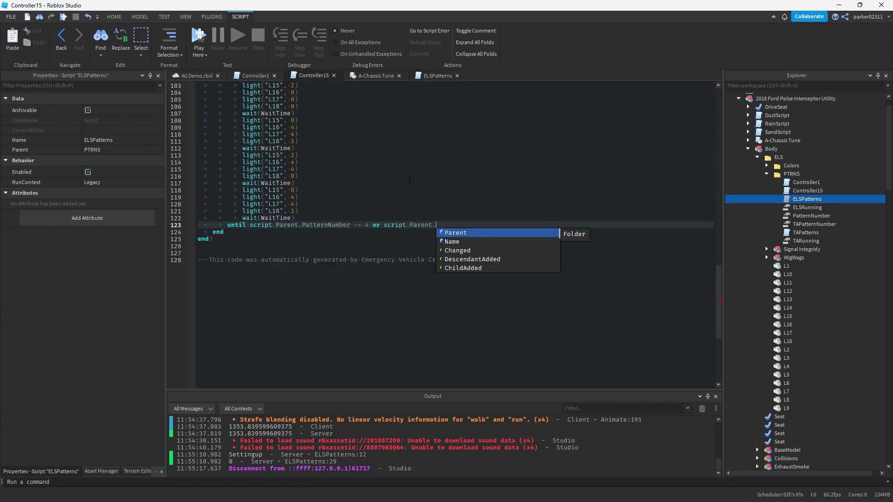
{"action": "type", "text": "ELSRunning.V"}
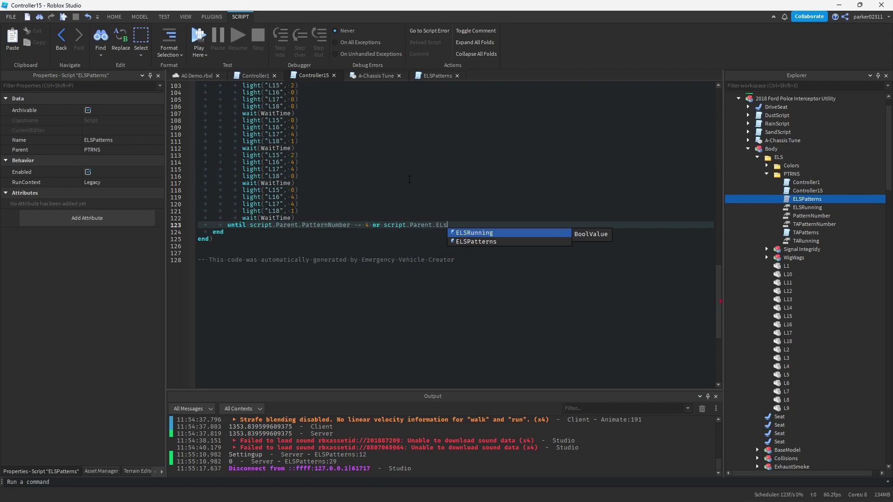
{"action": "type", "text": "alue == false"}
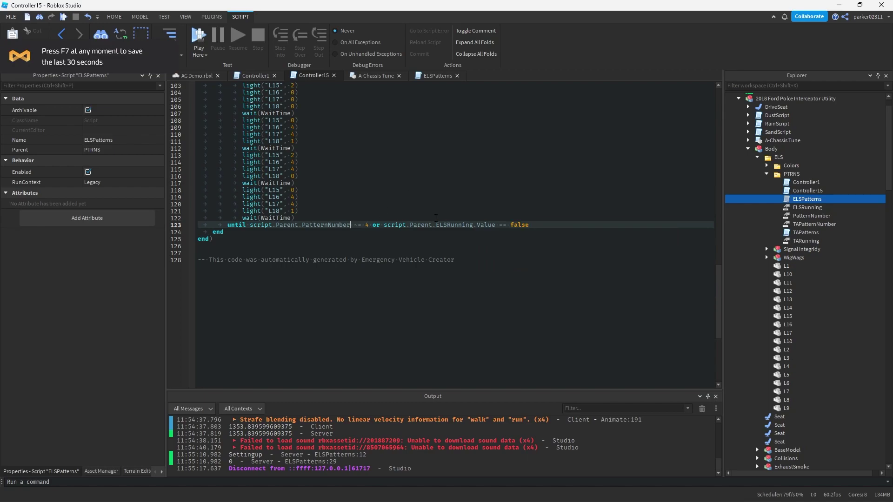
{"action": "type", "text": ".Value"}
Replace Controller1's until line with the extended until line copied from Controller15.
{"action": "left_click", "coordinate": [285, 230]}
{"action": "left_click_drag", "start_coordinate": [284, 230], "coordinate": [227, 225]}
{"action": "key", "text": "ctrl+c"}
{"action": "left_click", "coordinate": [364, 225]}
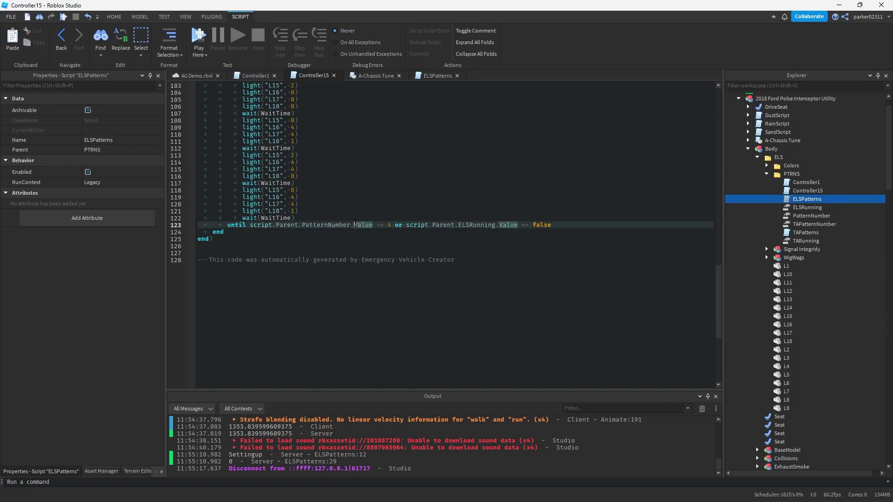
{"action": "left_click", "coordinate": [255, 75]}
{"action": "scroll", "coordinate": [258, 244], "scroll_direction": "down", "scroll_amount": 1}
{"action": "left_click", "coordinate": [258, 246]}
{"action": "left_click_drag", "start_coordinate": [258, 244], "coordinate": [250, 239]}
{"action": "key", "text": "ctrl+v"}
{"action": "left_click", "coordinate": [285, 259]}
{"action": "double_click", "coordinate": [264, 233]}
{"action": "double_click", "coordinate": [262, 239]}
{"action": "key", "text": "BackSpace"}
{"action": "key", "text": "BackSpace"}
{"action": "left_click", "coordinate": [293, 258]}
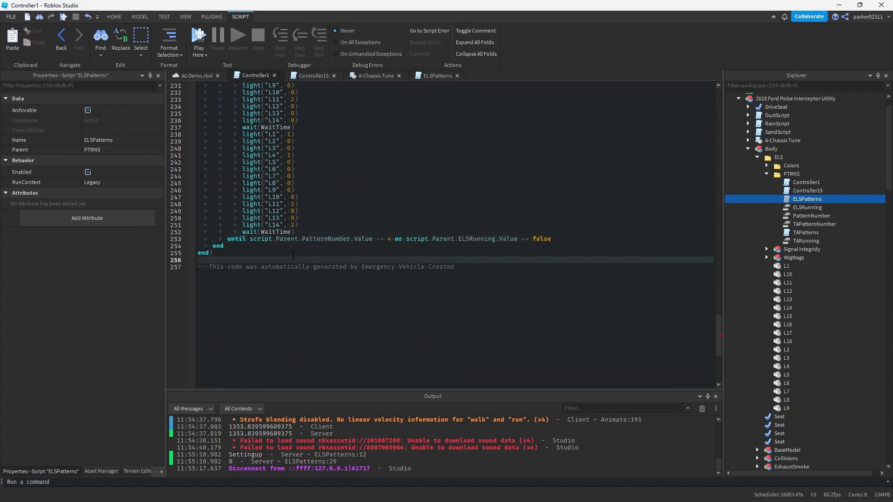
Start a playtest beside the Ford, get into the car and open its ELS panel.
{"action": "left_click", "coordinate": [194, 76]}
{"action": "scroll", "coordinate": [511, 318], "scroll_direction": "up", "scroll_amount": 5}
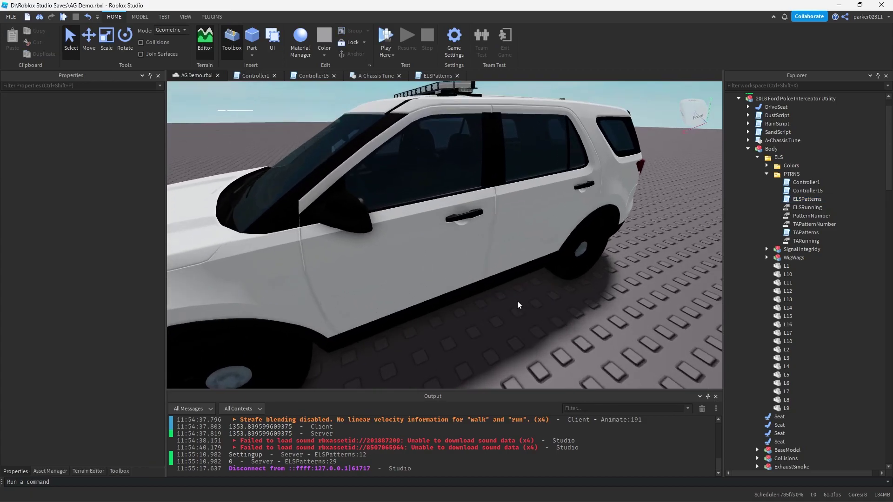
{"action": "scroll", "coordinate": [511, 318], "scroll_direction": "down", "scroll_amount": 5}
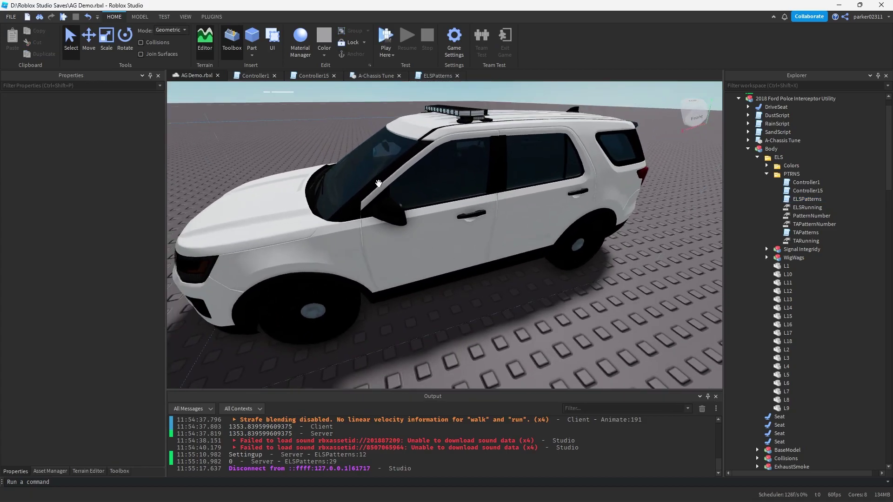
{"action": "left_click", "coordinate": [386, 34]}
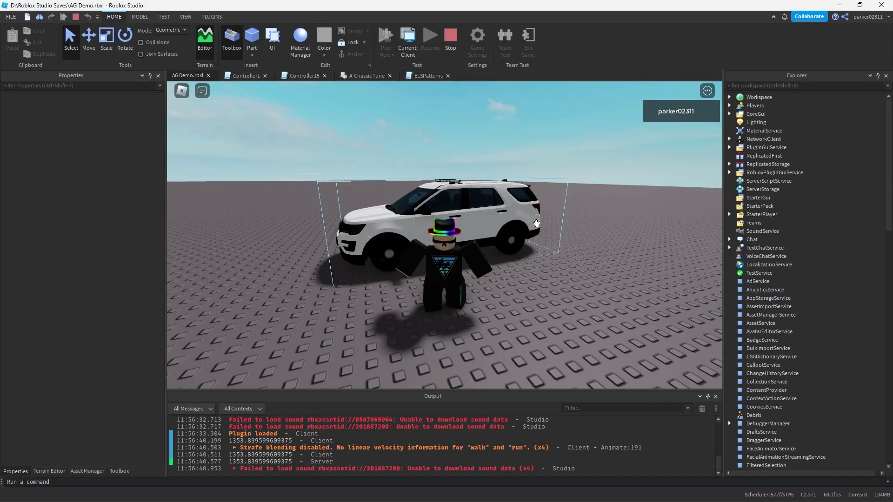
{"action": "key", "text": "w"}
{"action": "right_click_drag", "start_coordinate": [533, 249], "coordinate": [534, 250]}
{"action": "left_click", "coordinate": [394, 344]}
{"action": "scroll", "coordinate": [389, 281], "scroll_direction": "up", "scroll_amount": 1}
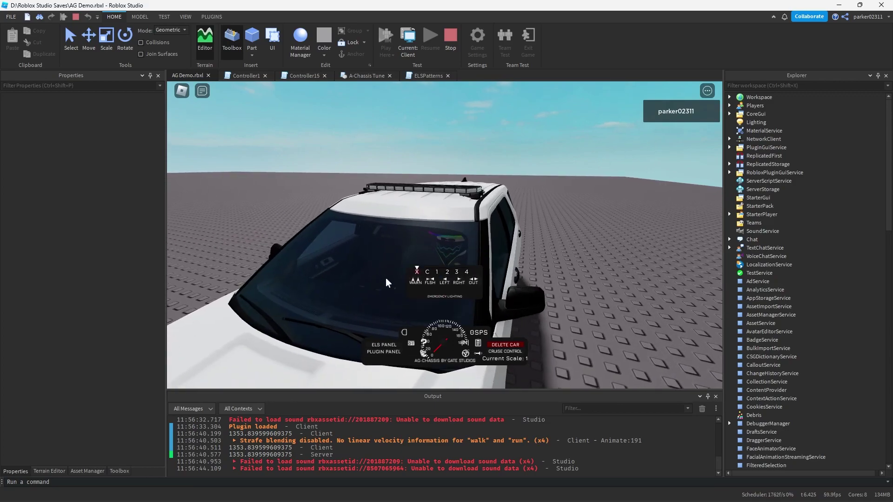
Move the emergency lighting panel beside the dashboard display and switch on pattern 4.
{"action": "left_click_drag", "start_coordinate": [480, 268], "coordinate": [615, 330]}
{"action": "left_click", "coordinate": [604, 333]}
{"action": "scroll", "coordinate": [593, 279], "scroll_direction": "up", "scroll_amount": 1}
{"action": "right_click_drag", "start_coordinate": [594, 279], "coordinate": [593, 280]}
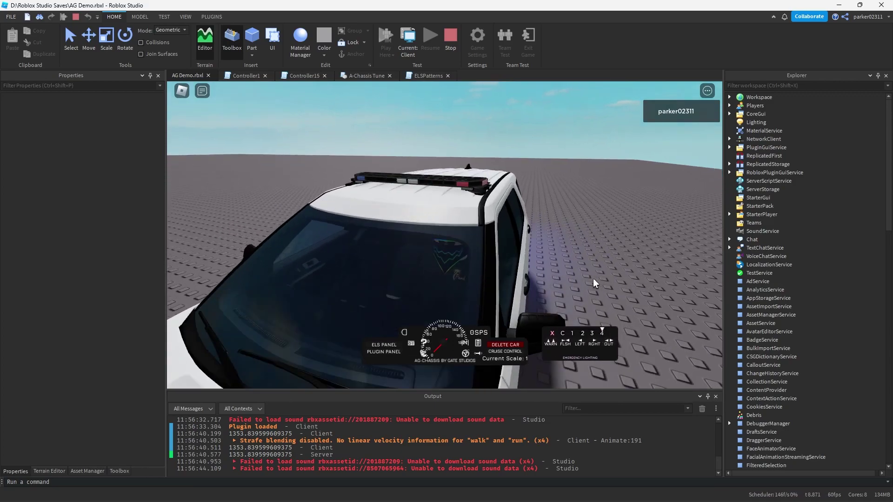
Examine the flashing lightbar from the front and rear of the roof, and end the playtest.
{"action": "right_click_drag", "start_coordinate": [474, 143], "coordinate": [475, 139]}
{"action": "right_click_drag", "start_coordinate": [367, 145], "coordinate": [367, 144]}
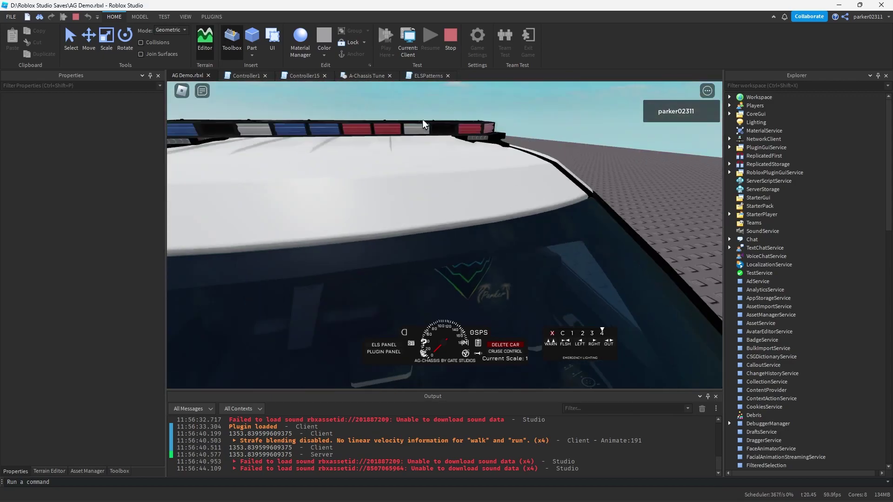
{"action": "right_click_drag", "start_coordinate": [435, 150], "coordinate": [434, 149]}
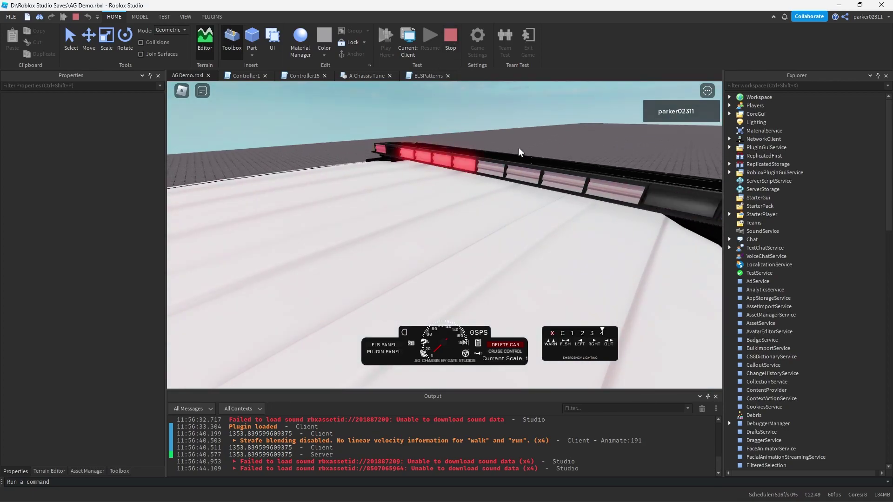
{"action": "right_click_drag", "start_coordinate": [524, 179], "coordinate": [525, 180]}
{"action": "left_click", "coordinate": [451, 44]}
{"action": "key", "text": "shift+F5"}
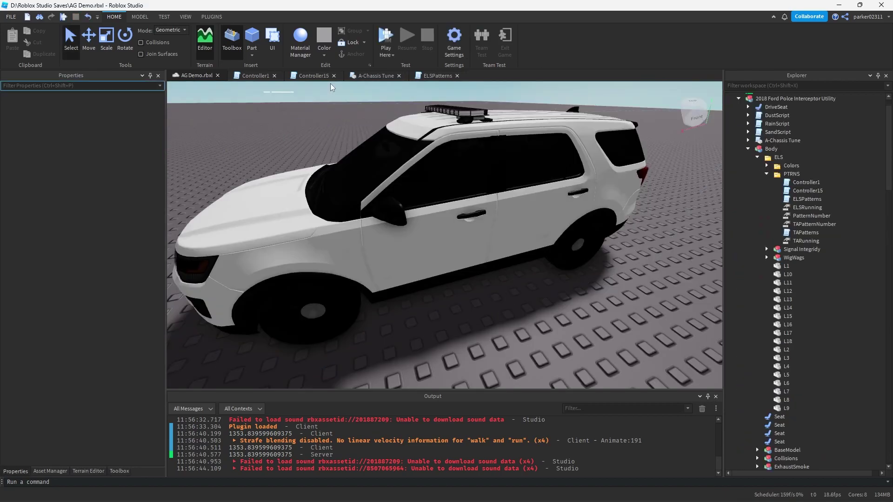
Duplicate the Lightbar[light].Transparency = 0 line directly below itself in Controller1's light function.
{"action": "left_click", "coordinate": [256, 75]}
{"action": "scroll", "coordinate": [393, 180], "scroll_direction": "up", "scroll_amount": 15}
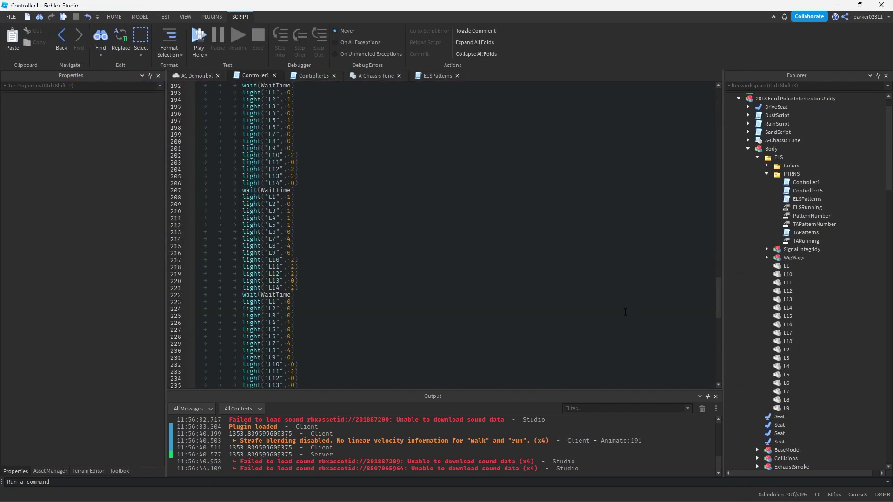
{"action": "left_click_drag", "start_coordinate": [718, 284], "coordinate": [727, 89]}
{"action": "scroll", "coordinate": [341, 221], "scroll_direction": "down", "scroll_amount": 5}
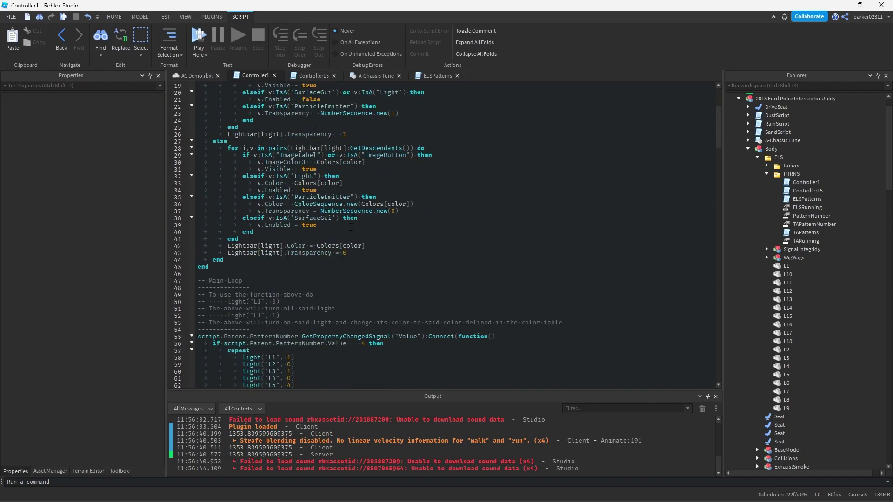
{"action": "scroll", "coordinate": [341, 221], "scroll_direction": "up", "scroll_amount": 3}
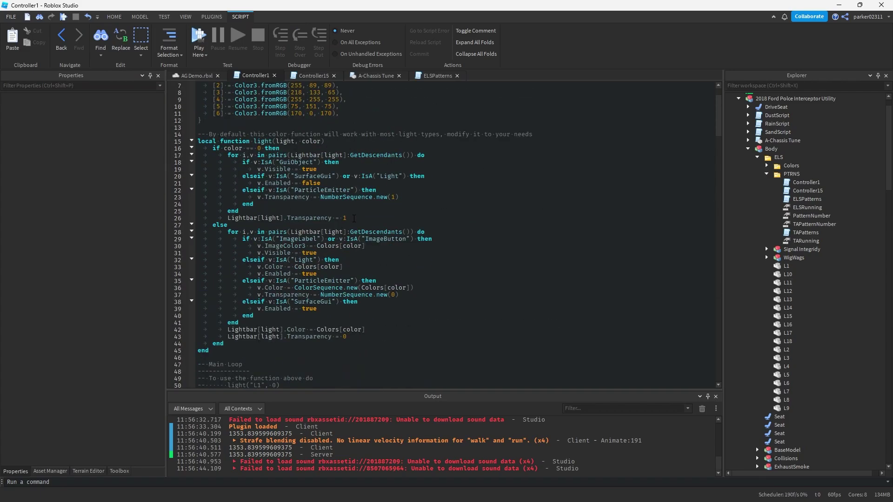
{"action": "left_click", "coordinate": [408, 218]}
{"action": "left_click_drag", "start_coordinate": [380, 340], "coordinate": [200, 340]}
{"action": "key", "text": "ctrl+c"}
{"action": "key", "text": "End"}
{"action": "key", "text": "Return"}
{"action": "key", "text": "ctrl+v"}
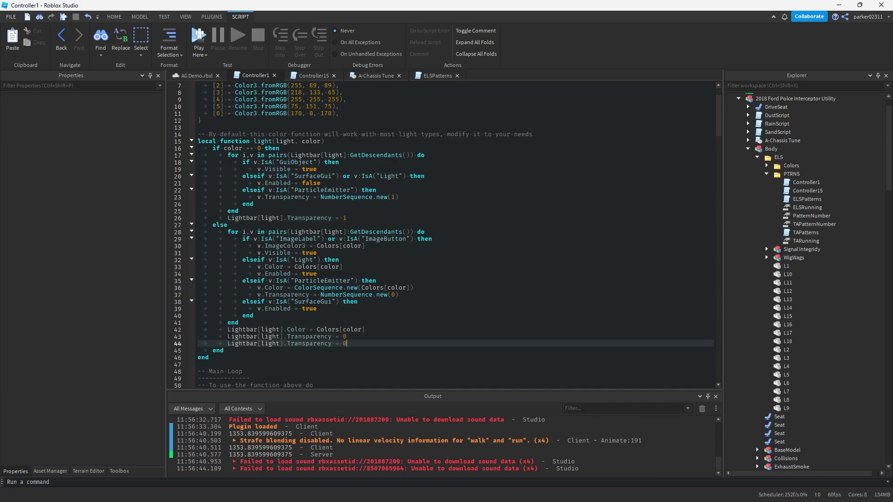
Change the duplicated line in Controller1's light function to Lightbar[light].Material = "Neon".
{"action": "double_click", "coordinate": [318, 344]}
{"action": "type", "text": "Material"}
{"action": "left_click", "coordinate": [784, 276]}
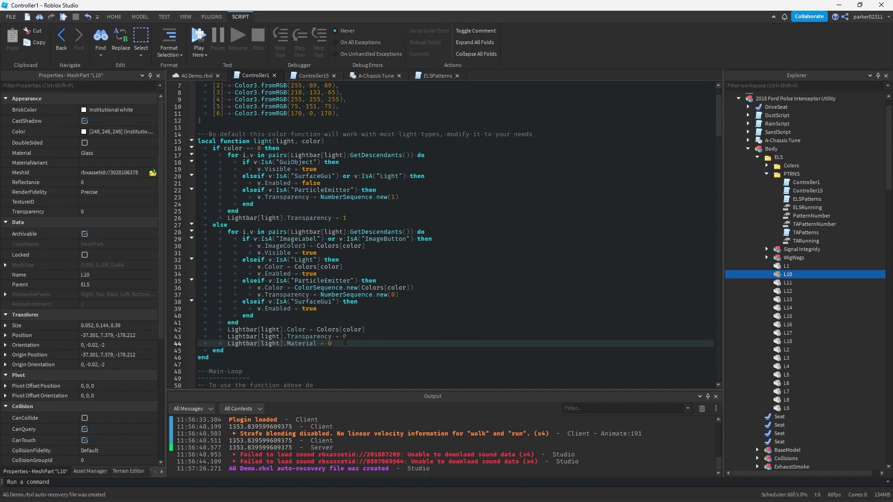
{"action": "double_click", "coordinate": [330, 344]}
{"action": "type", "text": "Enbm.Material.N"}
{"action": "key", "text": "Tab"}
{"action": "left_click_drag", "start_coordinate": [410, 343], "coordinate": [325, 348]}
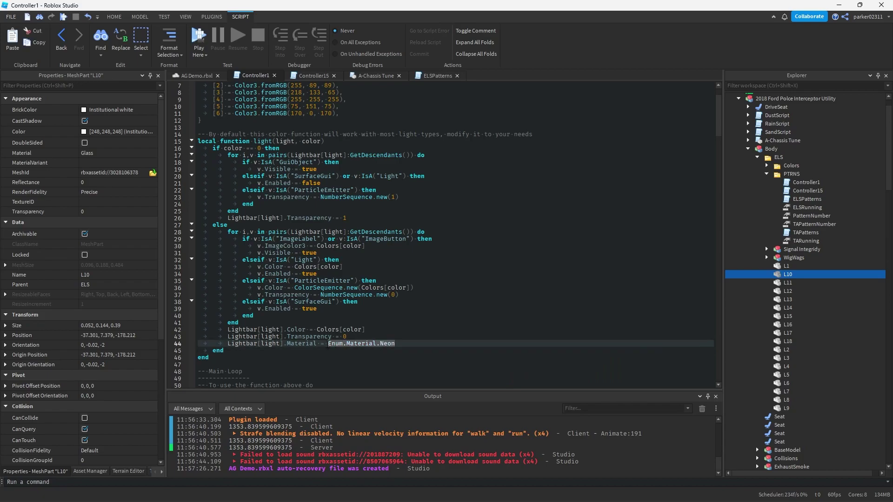
{"action": "type", "text": "\""}
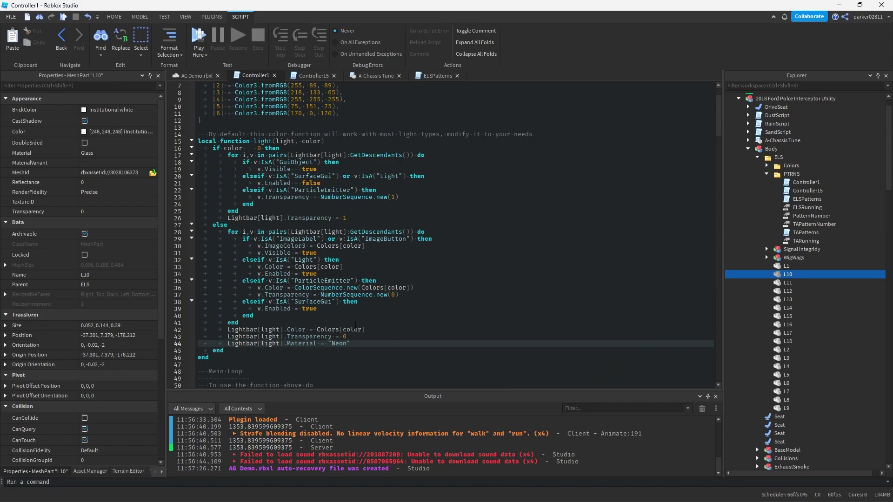
Replace Lightbar[light].Transparency = 1 in the color == 0 branch of Controller1's light function with copies of the Color = Colors[color] and Material = "Neon" lines.
{"action": "right_click", "coordinate": [400, 288]}
{"action": "left_click", "coordinate": [361, 269]}
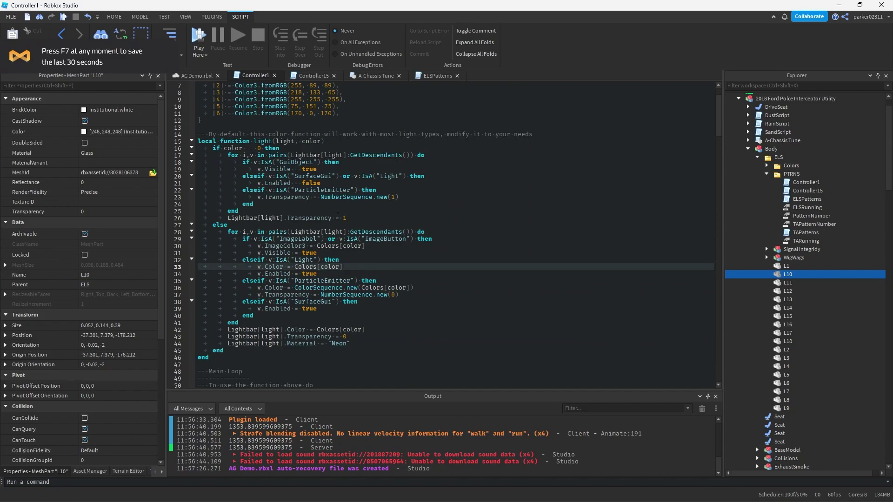
{"action": "scroll", "coordinate": [338, 231], "scroll_direction": "up", "scroll_amount": 1}
{"action": "left_click", "coordinate": [353, 239]}
{"action": "left_click_drag", "start_coordinate": [352, 239], "coordinate": [227, 239]}
{"action": "left_click_drag", "start_coordinate": [361, 363], "coordinate": [225, 354]}
{"action": "left_click_drag", "start_coordinate": [349, 239], "coordinate": [236, 239]}
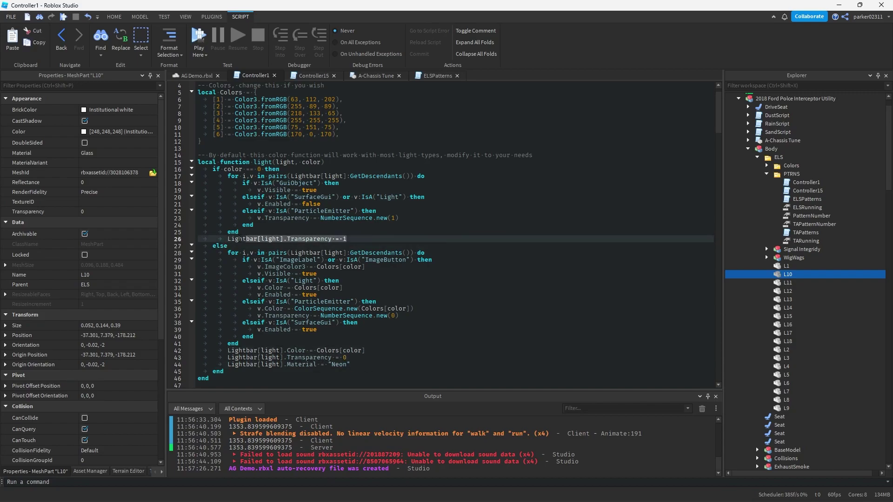
{"action": "key", "text": "ctrl+v"}
{"action": "left_click_drag", "start_coordinate": [349, 246], "coordinate": [314, 239]}
{"action": "key", "text": "BackSpace"}
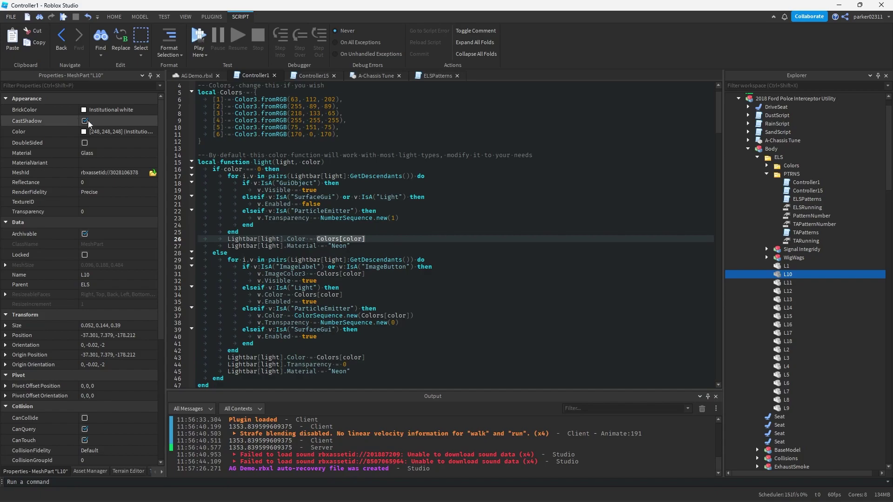
{"action": "left_click", "coordinate": [107, 132]}
{"action": "left_click_drag", "start_coordinate": [367, 238], "coordinate": [313, 238]}
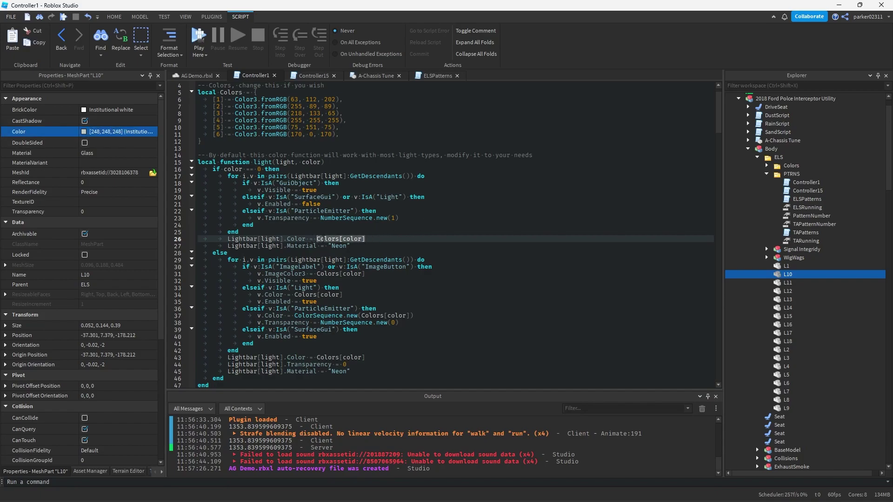
{"action": "type", "text": "Color3.fro"}
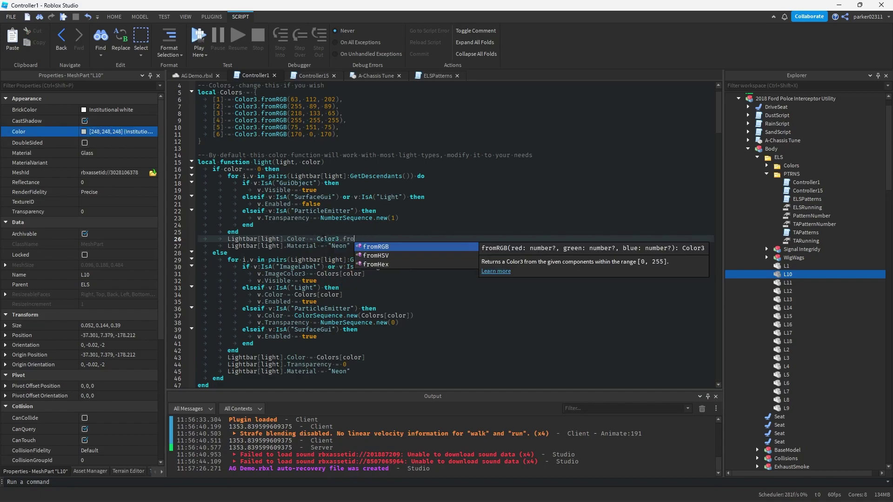
Add the entry [0] = Color3.fromRGB(248, 248, 248), at the start of Controller1's Colors table.
{"action": "left_click", "coordinate": [265, 92]}
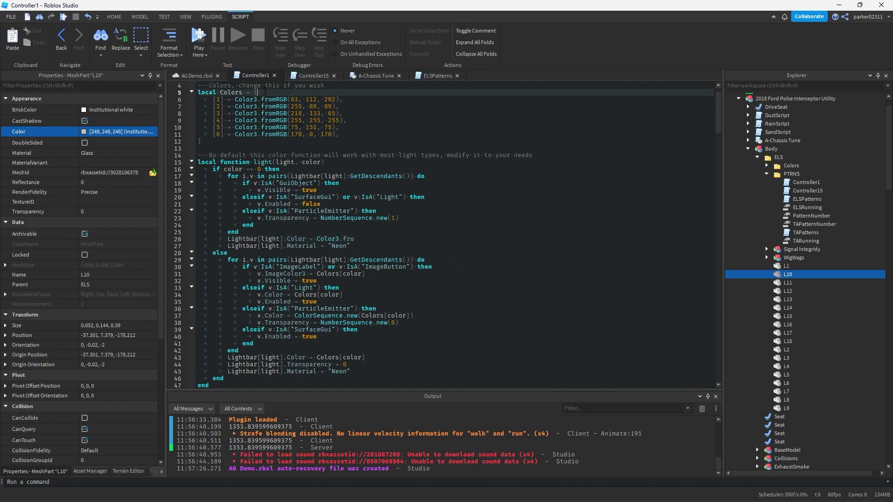
{"action": "key", "text": "Return"}
{"action": "type", "text": "[0"}
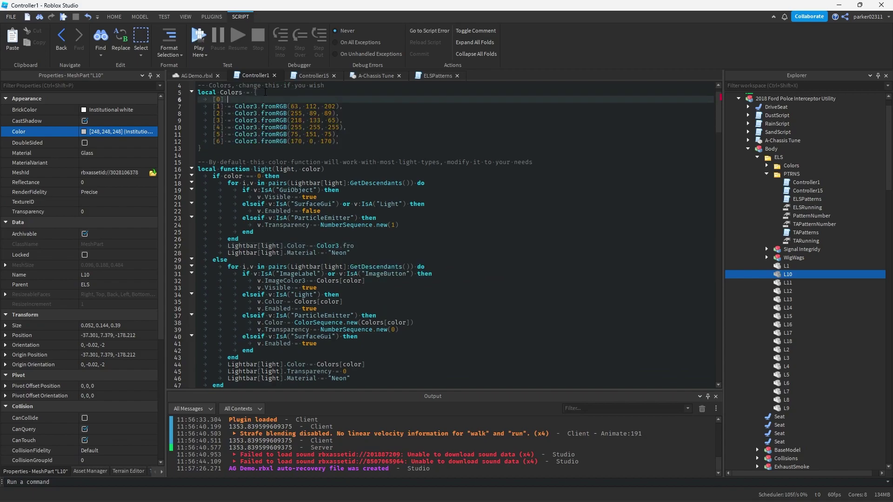
{"action": "type", "text": "] = Color3.fr"}
{"action": "key", "text": "Tab"}
{"action": "key", "text": "ctrl+v"}
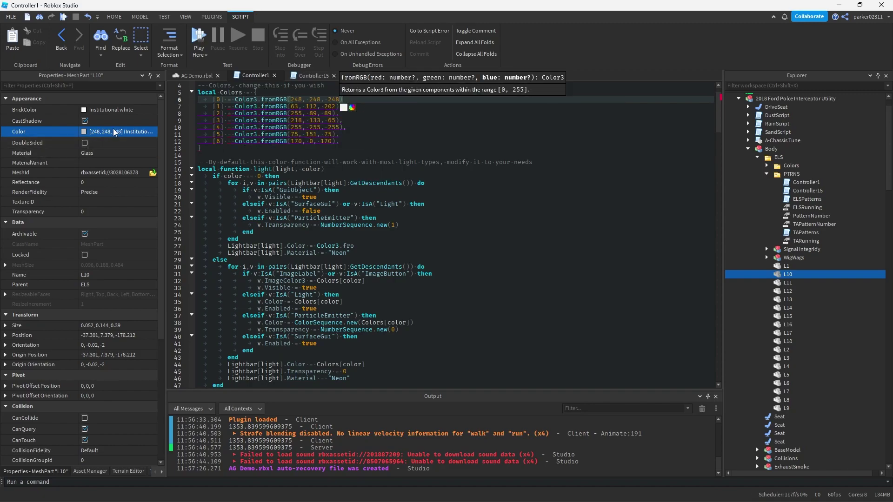
{"action": "left_click", "coordinate": [352, 100]}
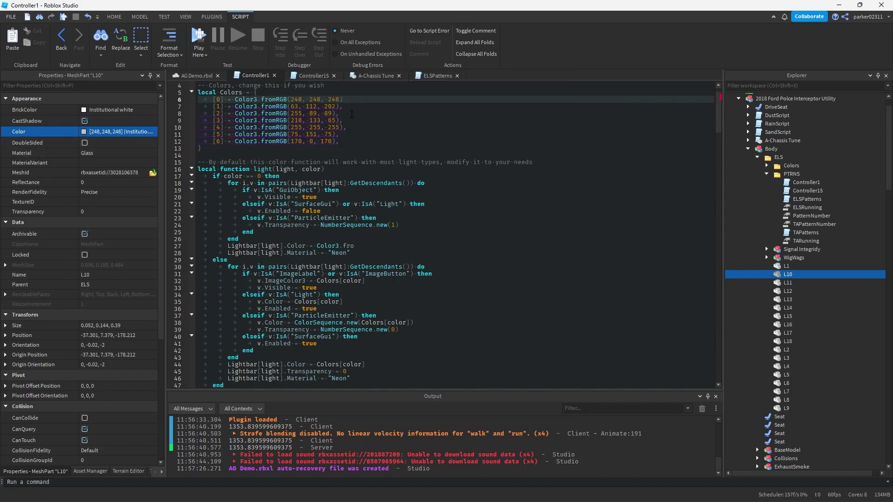
In the color == 0 branch, set the light's Color to Colors[0] and its Material to "Glass".
{"action": "left_click_drag", "start_coordinate": [369, 249], "coordinate": [319, 246]}
{"action": "type", "text": "Color"}
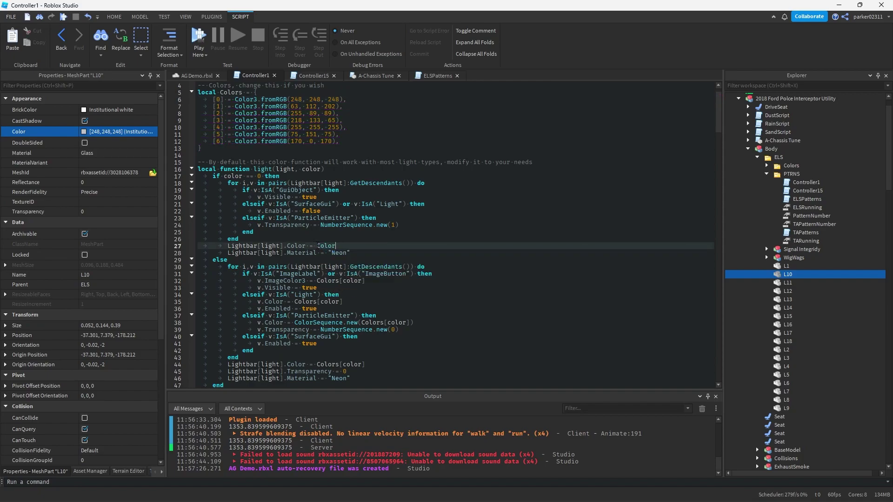
{"action": "type", "text": "3s[0]"}
{"action": "double_click", "coordinate": [342, 253]}
{"action": "type", "text": "Glass"}
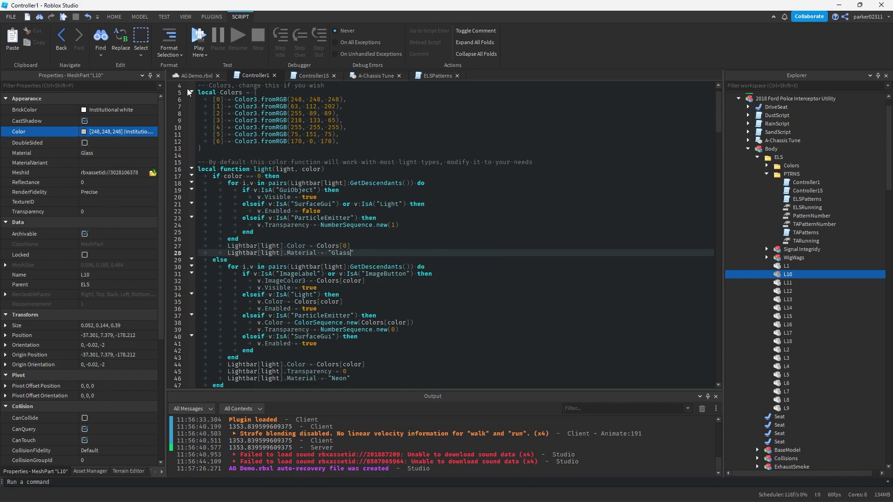
Return to the AG Demo place, save it, and start a playtest near the Ford.
{"action": "left_click", "coordinate": [196, 75]}
{"action": "scroll", "coordinate": [411, 286], "scroll_direction": "down", "scroll_amount": 10}
{"action": "left_click", "coordinate": [535, 190]}
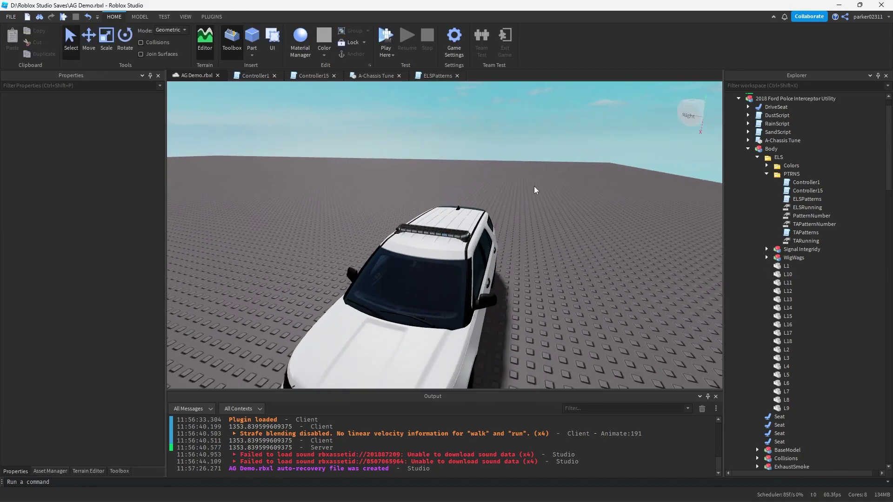
{"action": "key", "text": "ctrl+s"}
{"action": "key", "text": "d"}
{"action": "right_click_drag", "start_coordinate": [538, 225], "coordinate": [461, 219]}
{"action": "left_click", "coordinate": [388, 36]}
{"action": "key", "text": "F5"}
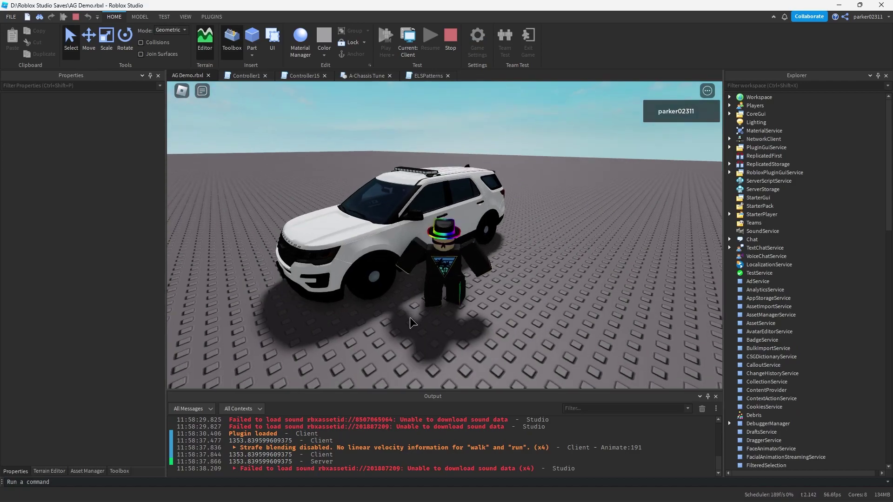
Get into the Ford and switch on pattern 4 in the ELS panel, moving the panel beside the dashboard display.
{"action": "key", "text": "w"}
{"action": "right_click_drag", "start_coordinate": [412, 316], "coordinate": [399, 337]}
{"action": "left_click", "coordinate": [382, 345]}
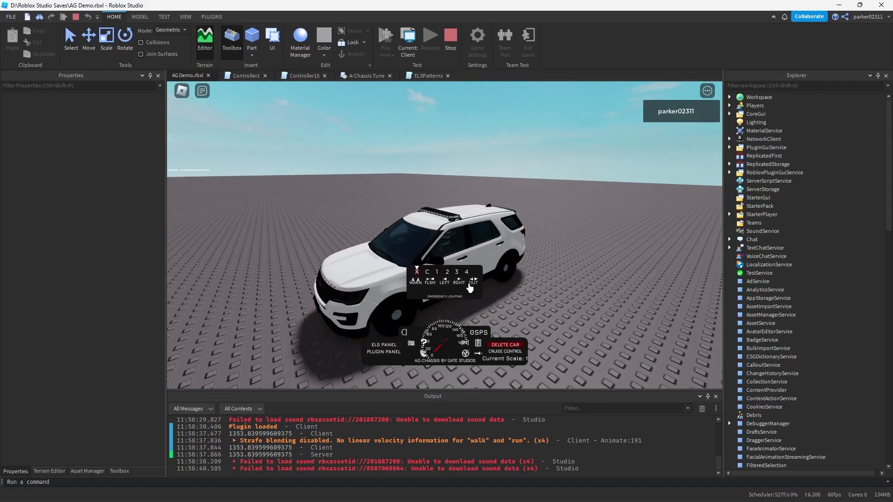
{"action": "left_click", "coordinate": [467, 273]}
{"action": "left_click_drag", "start_coordinate": [476, 272], "coordinate": [621, 336]}
Examine the flashing lightbar up close from the front and the rear of the roof.
{"action": "scroll", "coordinate": [502, 251], "scroll_direction": "up", "scroll_amount": 5}
{"action": "right_click_drag", "start_coordinate": [503, 252], "coordinate": [500, 241]}
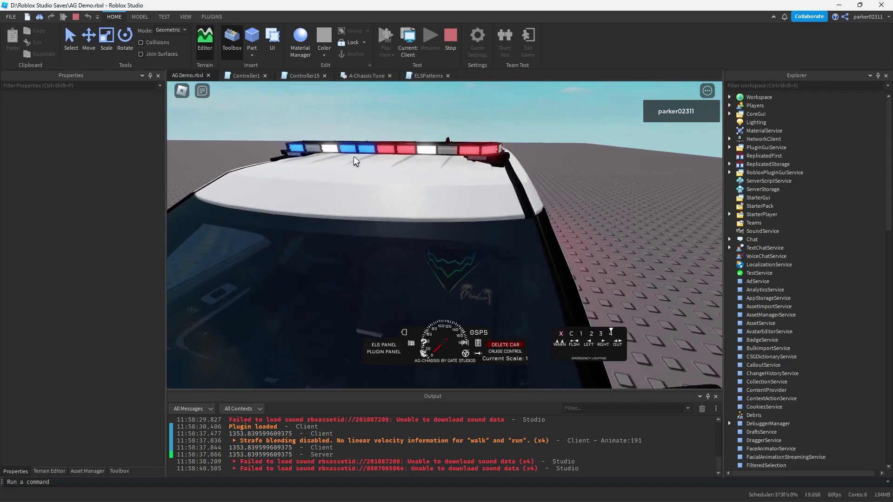
{"action": "right_click_drag", "start_coordinate": [356, 161], "coordinate": [353, 163]}
{"action": "right_click_drag", "start_coordinate": [385, 199], "coordinate": [431, 191]}
{"action": "right_click_drag", "start_coordinate": [478, 210], "coordinate": [479, 209]}
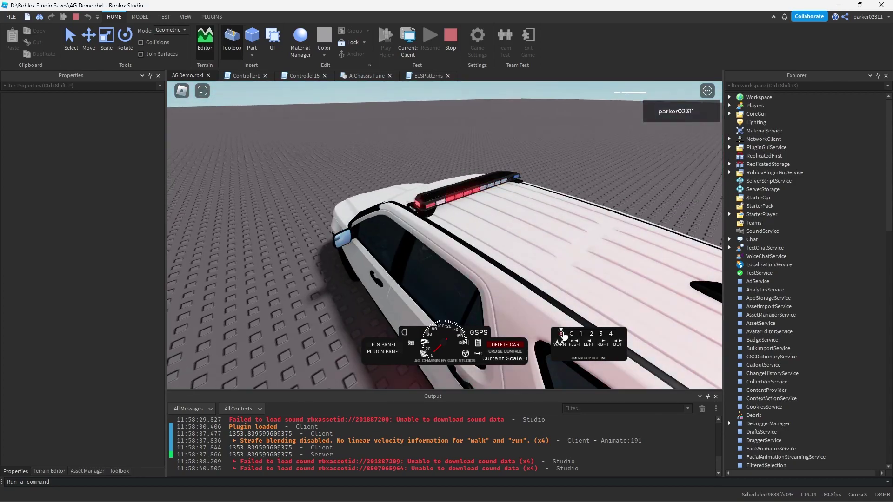
Check the lightbar from the front and side with the pattern switched off, and end the playtest.
{"action": "right_click_drag", "start_coordinate": [563, 335], "coordinate": [499, 266]}
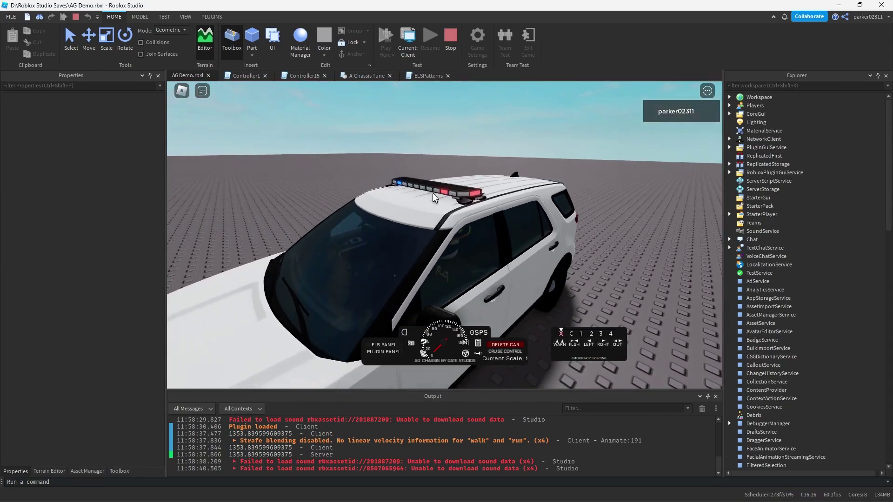
{"action": "right_click_drag", "start_coordinate": [433, 197], "coordinate": [474, 127]}
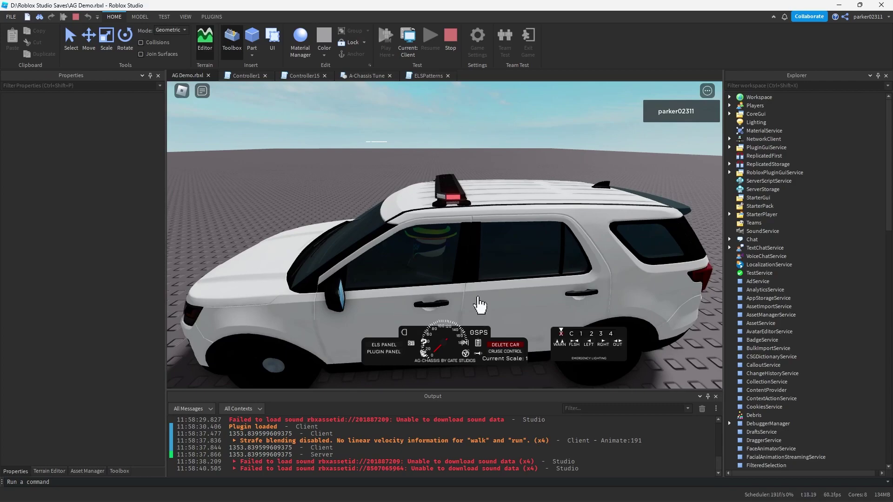
{"action": "right_click_drag", "start_coordinate": [544, 216], "coordinate": [546, 216]}
Copy the Colors table and the whole light function from Controller1.
{"action": "left_click", "coordinate": [311, 77]}
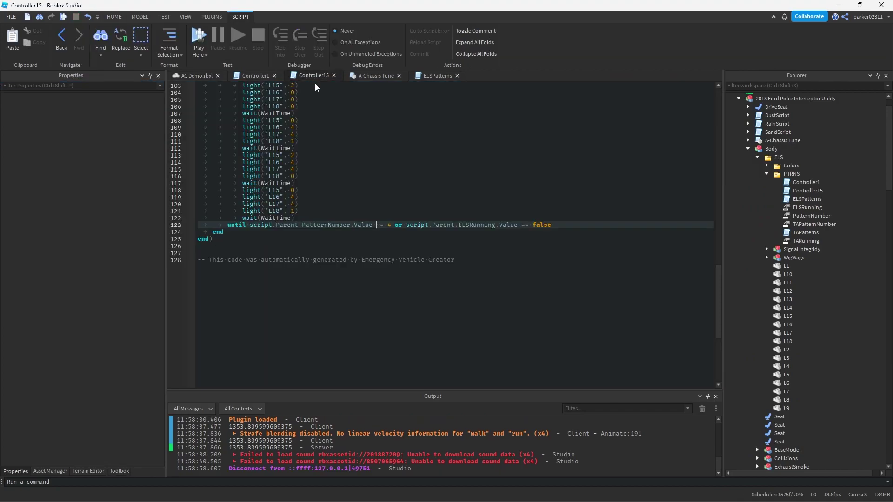
{"action": "scroll", "coordinate": [320, 154], "scroll_direction": "up", "scroll_amount": 5}
{"action": "left_click", "coordinate": [255, 75]}
{"action": "scroll", "coordinate": [371, 157], "scroll_direction": "down", "scroll_amount": 1}
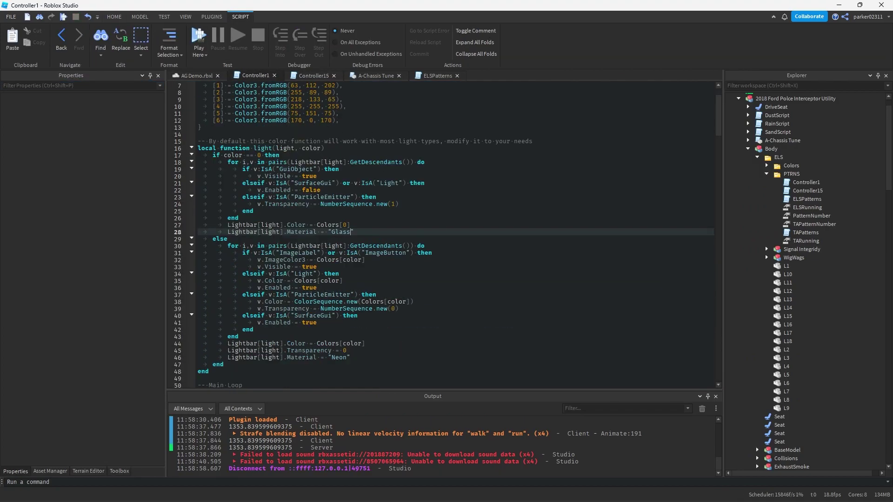
{"action": "scroll", "coordinate": [199, 158], "scroll_direction": "up", "scroll_amount": 2}
{"action": "left_click_drag", "start_coordinate": [224, 371], "coordinate": [198, 107]}
Replace Controller15's Colors table and light function with the edited block from Controller1.
{"action": "left_click", "coordinate": [313, 75]}
{"action": "left_click_drag", "start_coordinate": [719, 296], "coordinate": [740, 38]}
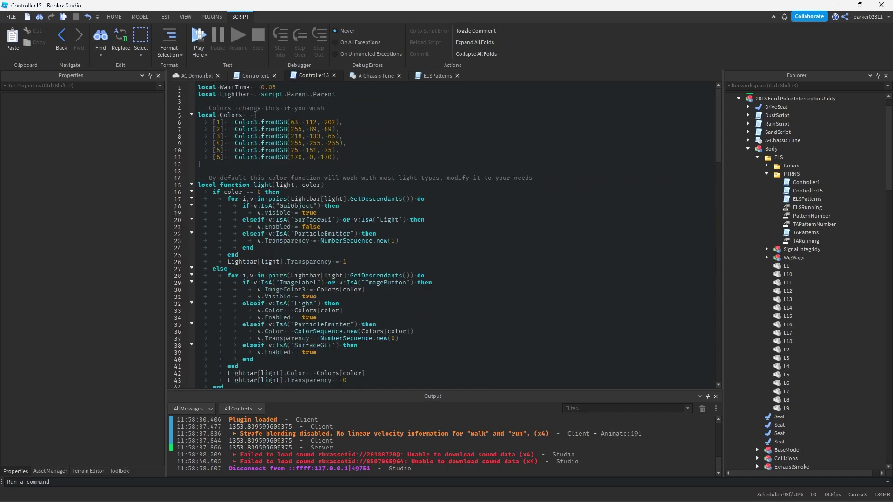
{"action": "scroll", "coordinate": [273, 256], "scroll_direction": "down", "scroll_amount": 5}
{"action": "left_click_drag", "start_coordinate": [212, 289], "coordinate": [200, 47]}
{"action": "scroll", "coordinate": [200, 75], "scroll_direction": "up", "scroll_amount": 3}
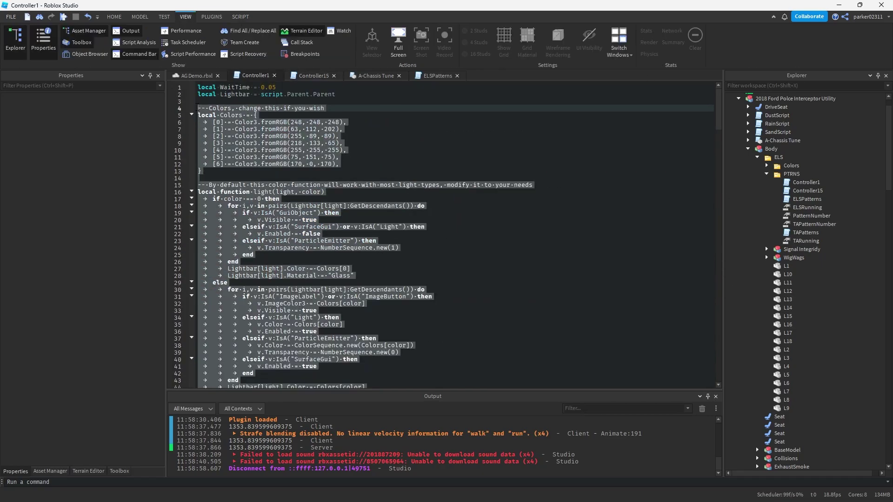
{"action": "mouse_move", "coordinate": [198, 107]}
{"action": "left_mouse_down"}
{"action": "mouse_move", "coordinate": [219, 388]}
{"action": "mouse_move", "coordinate": [235, 344]}
{"action": "mouse_move", "coordinate": [194, 92]}
{"action": "left_mouse_up"}
{"action": "left_click", "coordinate": [318, 77]}
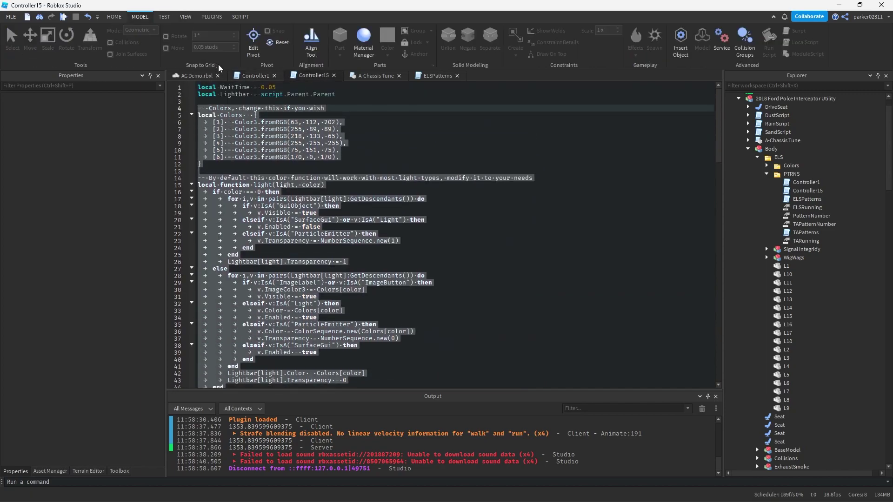
{"action": "key", "text": "ctrl+v"}
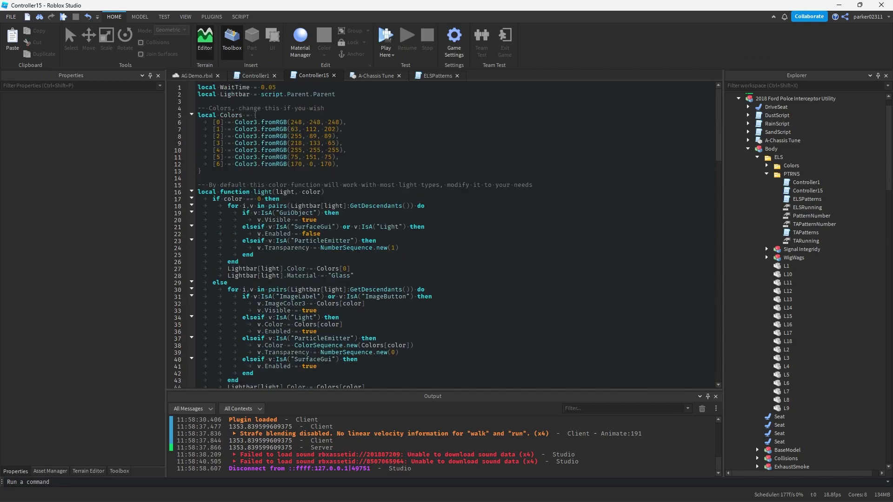
Copy the last frame's L1 to L14 light calls in Controller1 and paste them directly below the until line.
{"action": "left_click", "coordinate": [255, 76]}
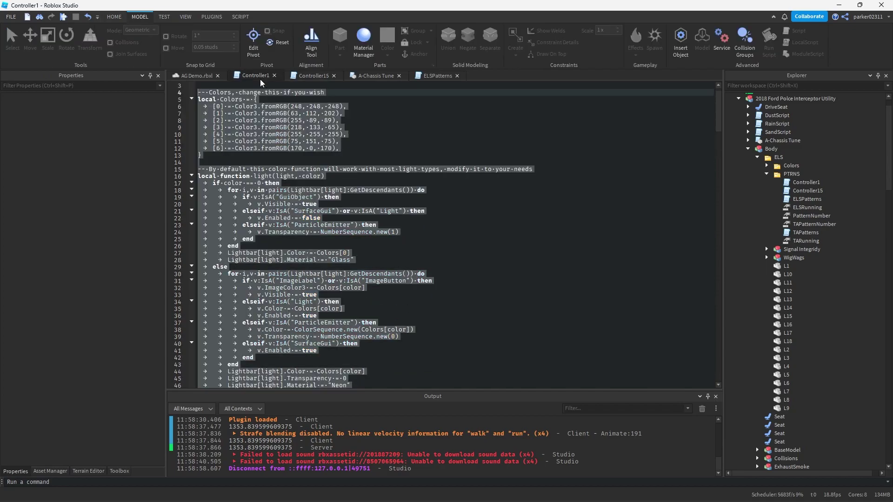
{"action": "scroll", "coordinate": [364, 226], "scroll_direction": "down", "scroll_amount": 12}
{"action": "scroll", "coordinate": [363, 225], "scroll_direction": "down", "scroll_amount": 20}
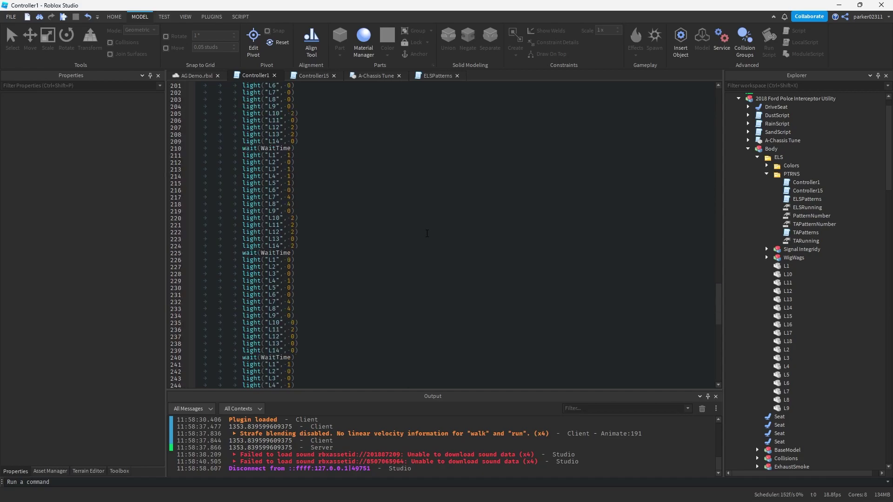
{"action": "scroll", "coordinate": [330, 251], "scroll_direction": "up", "scroll_amount": 8}
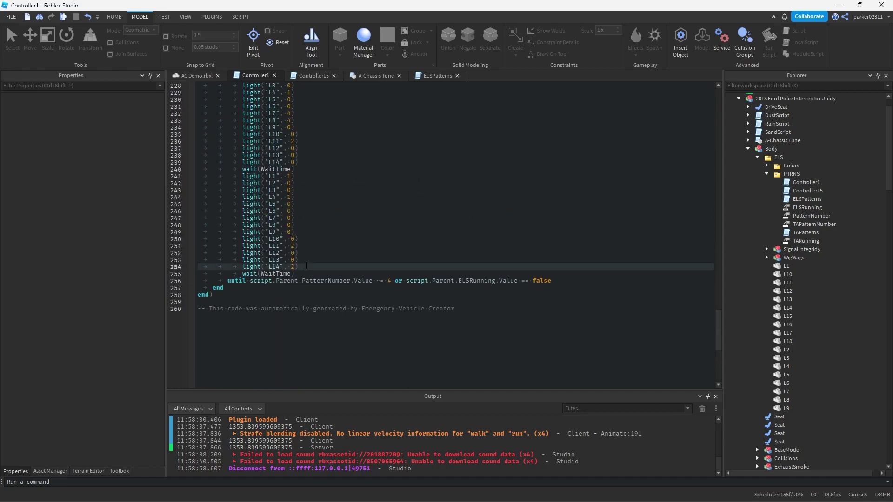
{"action": "left_click_drag", "start_coordinate": [300, 267], "coordinate": [242, 176]}
{"action": "key", "text": "ctrl+c"}
{"action": "left_click", "coordinate": [574, 281]}
{"action": "key", "text": "Return"}
{"action": "key", "text": "ctrl+v"}
Set the color values of the pasted L1, L4, L11 and L14 light calls below Controller1's loop to 0.
{"action": "left_click", "coordinate": [287, 288]}
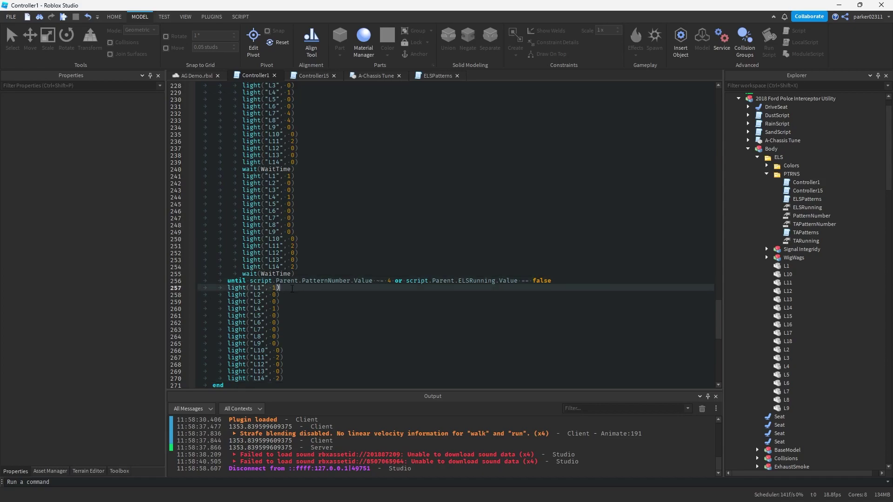
{"action": "key", "text": "Left"}
{"action": "key", "text": "BackSpace"}
{"action": "type", "text": "0"}
{"action": "key", "text": "Down"}
{"action": "key", "text": "Down"}
{"action": "key", "text": "Down"}
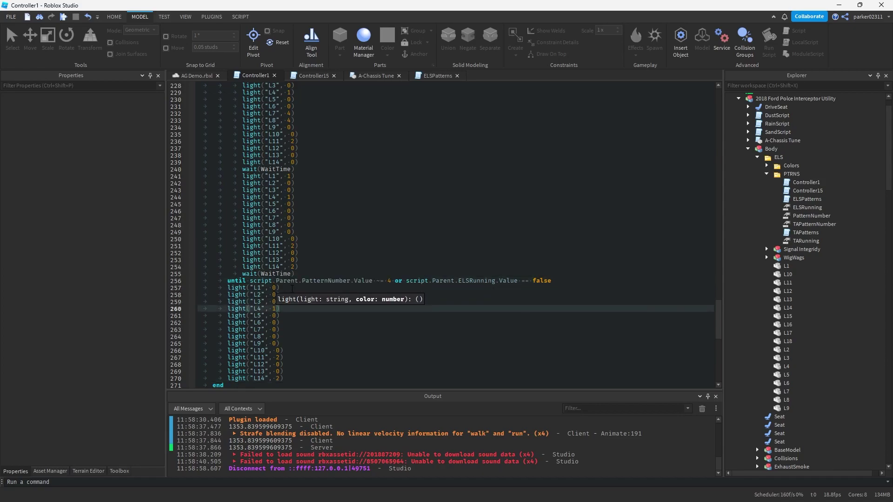
{"action": "key", "text": "BackSpace"}
{"action": "type", "text": "0"}
{"action": "key", "text": "Down"}
{"action": "key", "text": "Down"}
{"action": "key", "text": "Down"}
{"action": "key", "text": "Down"}
{"action": "key", "text": "Down"}
{"action": "key", "text": "Down"}
{"action": "key", "text": "Down"}
{"action": "key", "text": "BackSpace"}
{"action": "type", "text": "0"}
{"action": "key", "text": "Down"}
{"action": "key", "text": "Down"}
{"action": "key", "text": "Down"}
{"action": "key", "text": "BackSpace"}
{"action": "type", "text": "0"}
Copy the last frame's L15 to L18 light calls in Controller15 and paste them directly below the until line.
{"action": "left_click", "coordinate": [311, 75]}
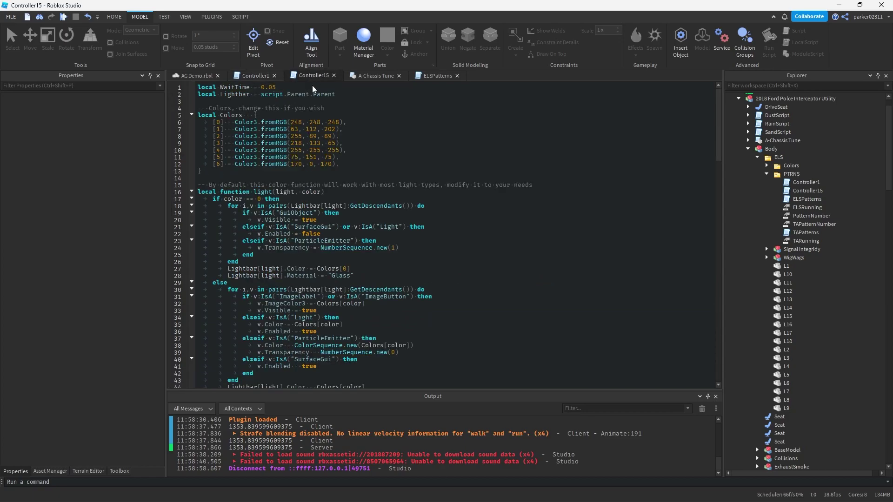
{"action": "scroll", "coordinate": [288, 224], "scroll_direction": "down", "scroll_amount": 20}
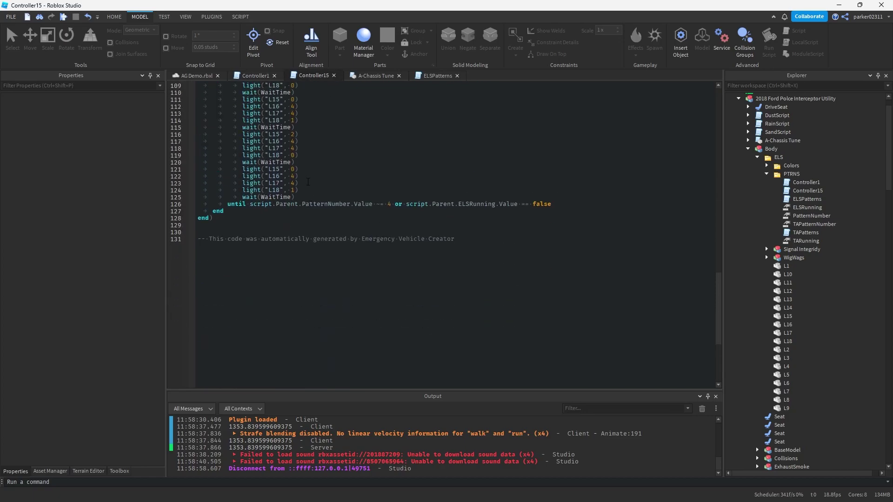
{"action": "left_click_drag", "start_coordinate": [307, 190], "coordinate": [244, 169]}
{"action": "key", "text": "ctrl+c"}
{"action": "left_click", "coordinate": [563, 207]}
{"action": "key", "text": "Return"}
{"action": "key", "text": "ctrl+v"}
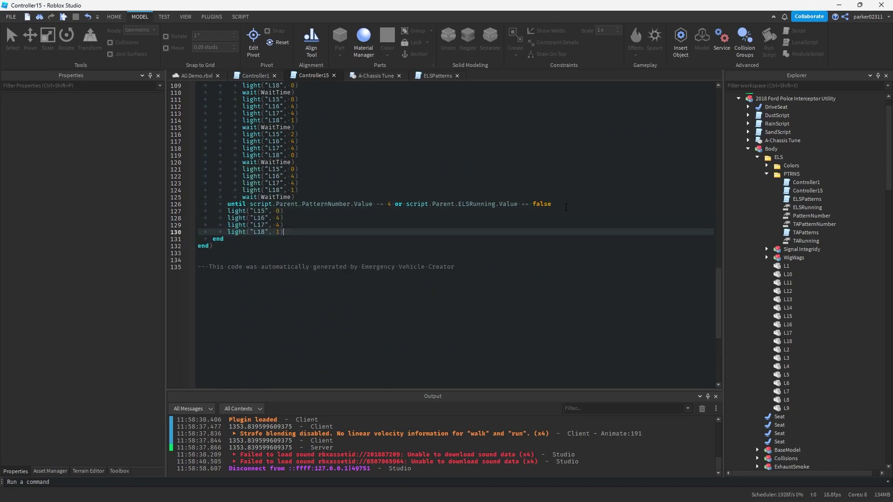
Change the non-zero color values of the pasted light calls below Controller15's loop to 0.
{"action": "key", "text": "Left"}
{"action": "key", "text": "BackSpace"}
{"action": "type", "text": "0"}
{"action": "key", "text": "Up"}
{"action": "key", "text": "BackSpace"}
{"action": "type", "text": "0"}
{"action": "key", "text": "Up"}
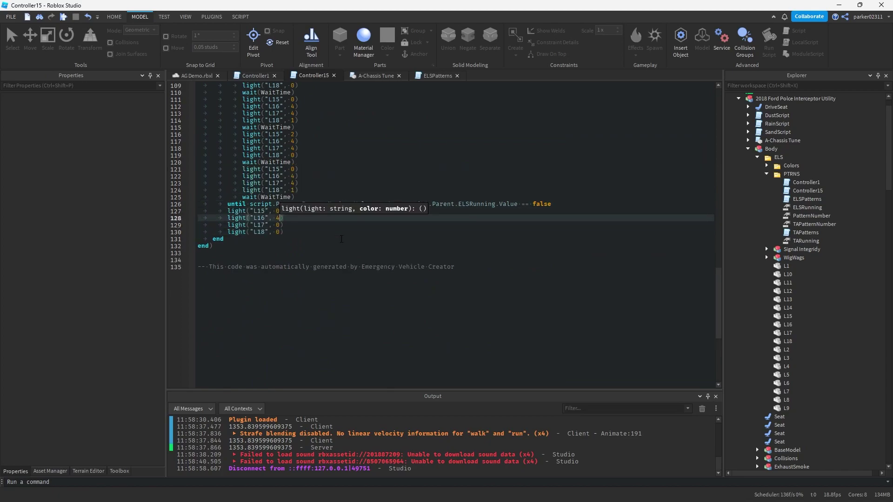
{"action": "left_click", "coordinate": [348, 239]}
Save the place and start another playtest from the AG Demo view.
{"action": "key", "text": "ctrl+s"}
{"action": "left_click", "coordinate": [196, 75]}
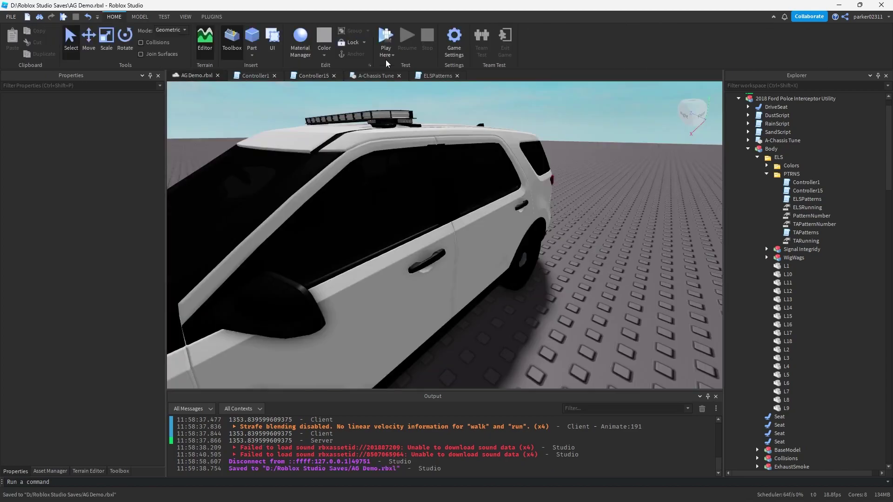
{"action": "left_click", "coordinate": [384, 38]}
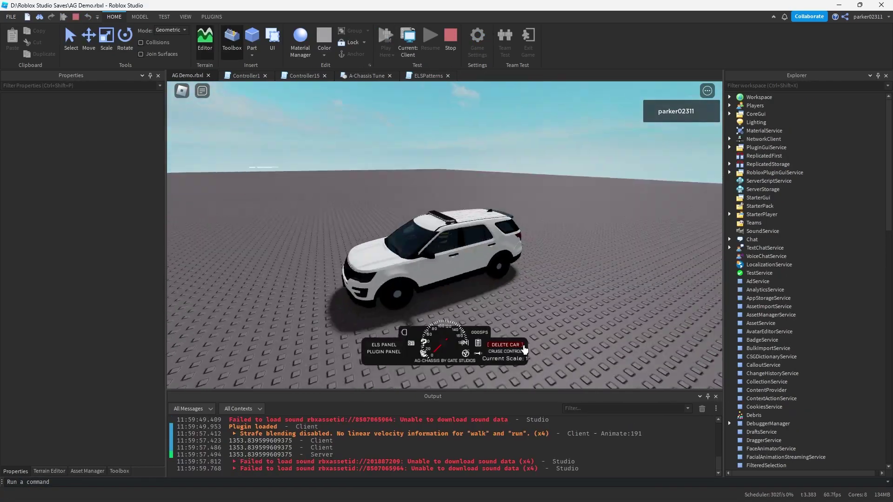
Open the ELS panel, move it clear of the car, and run pattern 4 before switching the emergency lights off.
{"action": "left_click", "coordinate": [373, 344]}
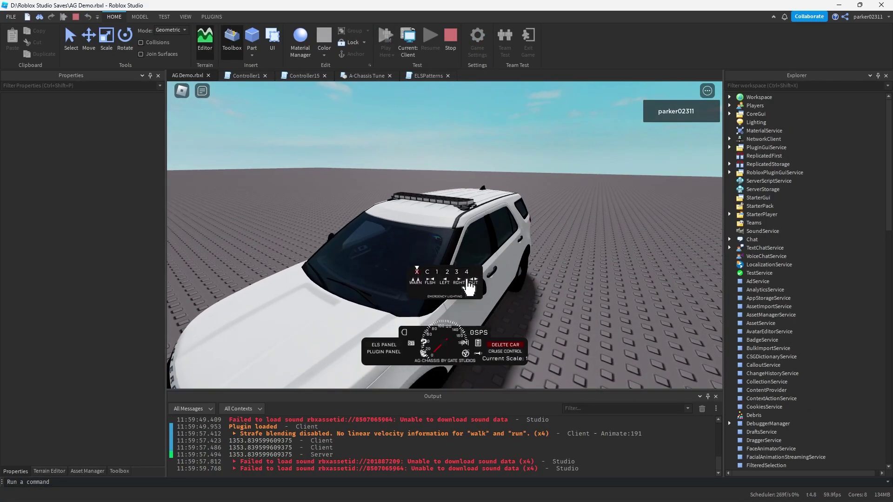
{"action": "left_click_drag", "start_coordinate": [479, 272], "coordinate": [631, 321]}
{"action": "scroll", "coordinate": [496, 210], "scroll_direction": "up", "scroll_amount": 4}
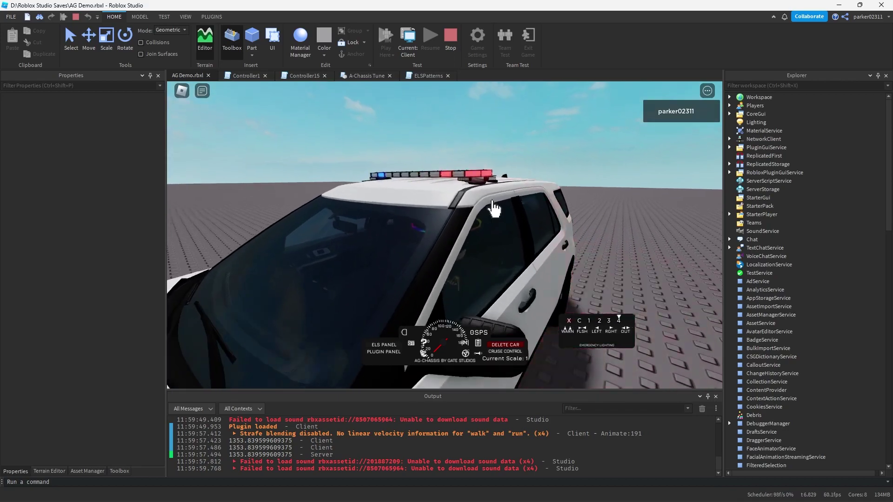
{"action": "mouse_move", "coordinate": [478, 110]}
{"action": "right_mouse_down"}
{"action": "mouse_move", "coordinate": [493, 156]}
{"action": "mouse_move", "coordinate": [475, 112]}
{"action": "right_mouse_up"}
{"action": "left_click", "coordinate": [569, 325]}
Run the left traffic advisor and inspect the lightbar from the roof and from a distance.
{"action": "right_click_drag", "start_coordinate": [515, 199], "coordinate": [513, 192]}
{"action": "right_click_drag", "start_coordinate": [570, 175], "coordinate": [570, 174]}
{"action": "right_click_drag", "start_coordinate": [500, 262], "coordinate": [508, 265]}
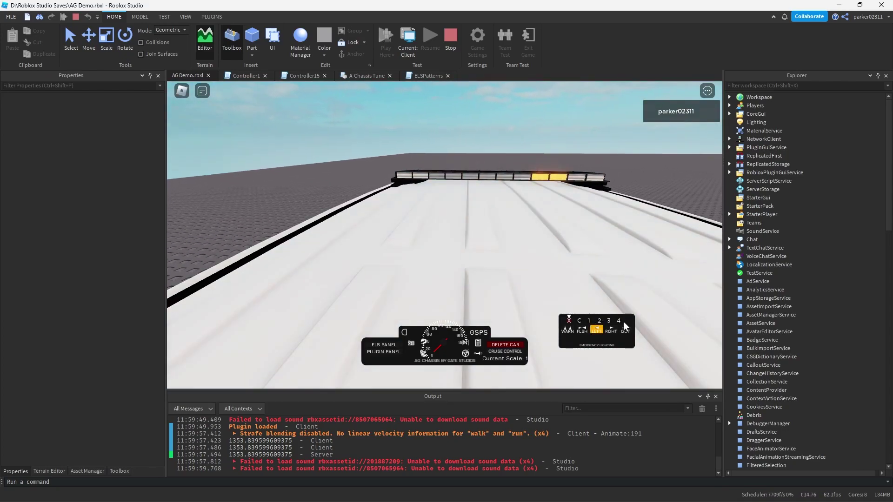
{"action": "right_click_drag", "start_coordinate": [607, 280], "coordinate": [573, 285]}
{"action": "scroll", "coordinate": [572, 285], "scroll_direction": "down", "scroll_amount": 4}
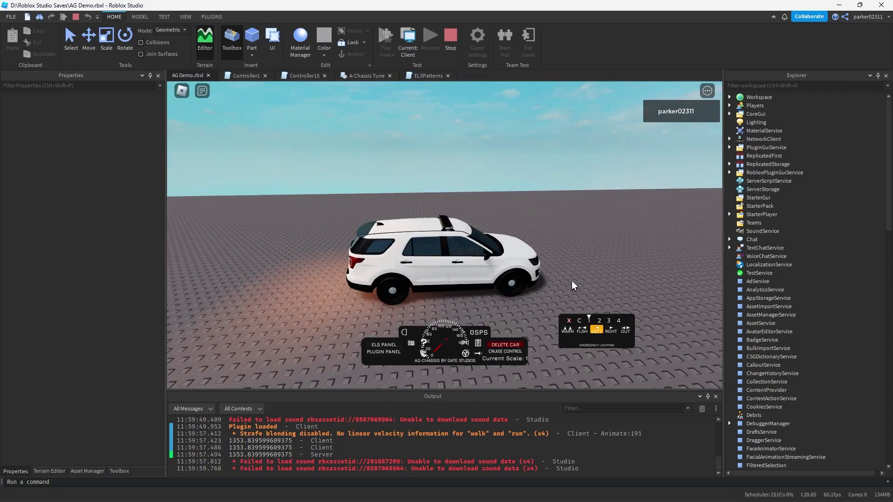
Cycle the ELS from pattern 1 up to pattern 4, inspect the lightbar, and stop the playtest.
{"action": "key", "text": "j"}
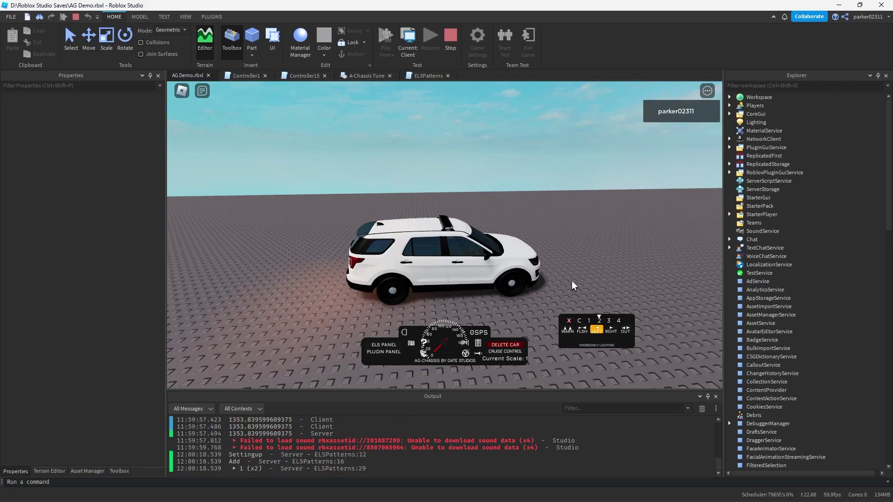
{"action": "scroll", "coordinate": [573, 286], "scroll_direction": "up", "scroll_amount": 8}
{"action": "right_click_drag", "start_coordinate": [572, 286], "coordinate": [573, 283]}
{"action": "scroll", "coordinate": [572, 281], "scroll_direction": "down", "scroll_amount": 2}
{"action": "right_click_drag", "start_coordinate": [425, 211], "coordinate": [472, 226]}
{"action": "key", "text": "j"}
{"action": "key", "text": "j"}
{"action": "scroll", "coordinate": [471, 222], "scroll_direction": "up", "scroll_amount": 1}
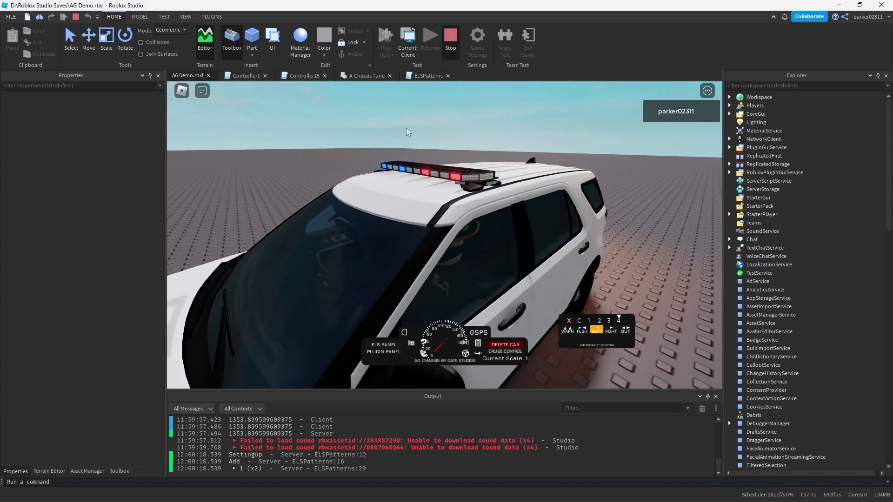
{"action": "key", "text": "shift+F5"}
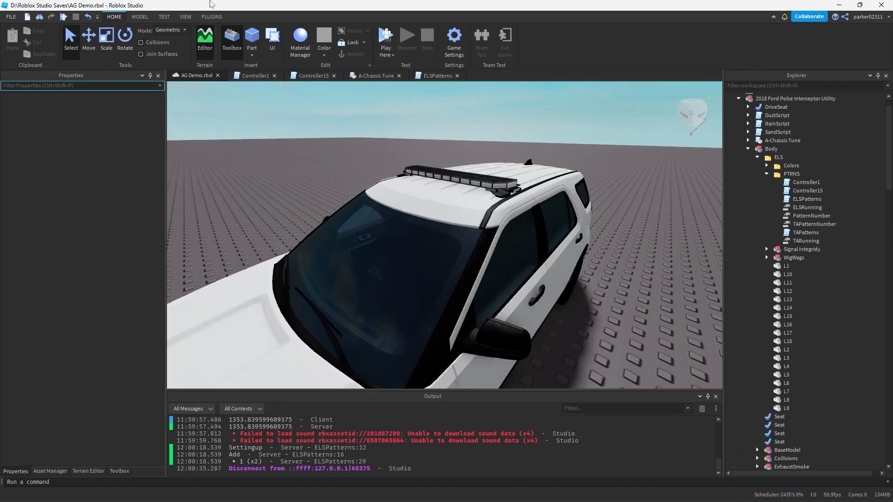
Open the EVC Menu plugin and clear all colored cells from the existing light pattern grid.
{"action": "left_click", "coordinate": [212, 17]}
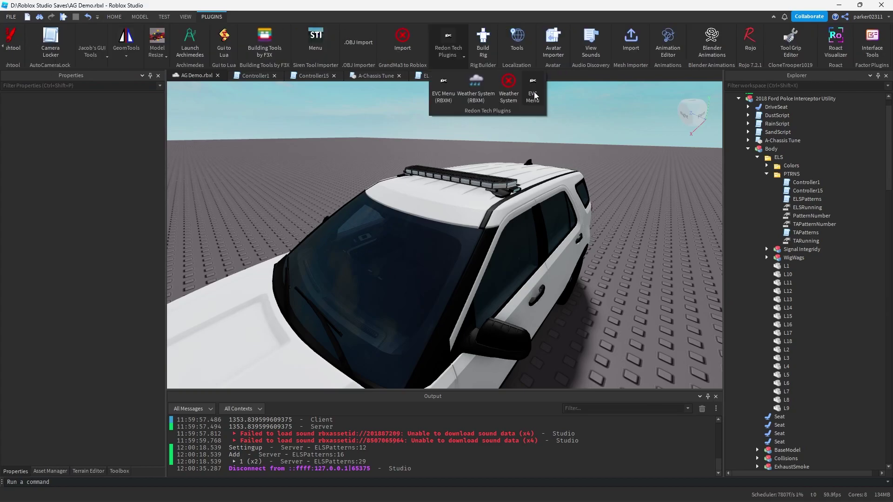
{"action": "left_click", "coordinate": [534, 94]}
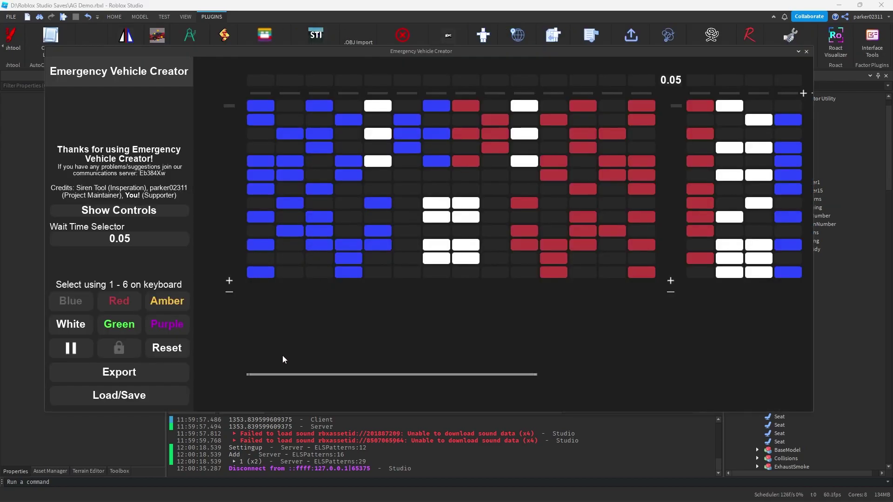
{"action": "mouse_move", "coordinate": [263, 295]}
{"action": "right_mouse_down"}
{"action": "mouse_move", "coordinate": [271, 120]}
{"action": "mouse_move", "coordinate": [305, 139]}
{"action": "mouse_move", "coordinate": [303, 219]}
{"action": "mouse_move", "coordinate": [329, 272]}
{"action": "right_mouse_up"}
{"action": "right_click_drag", "start_coordinate": [330, 272], "coordinate": [348, 120]}
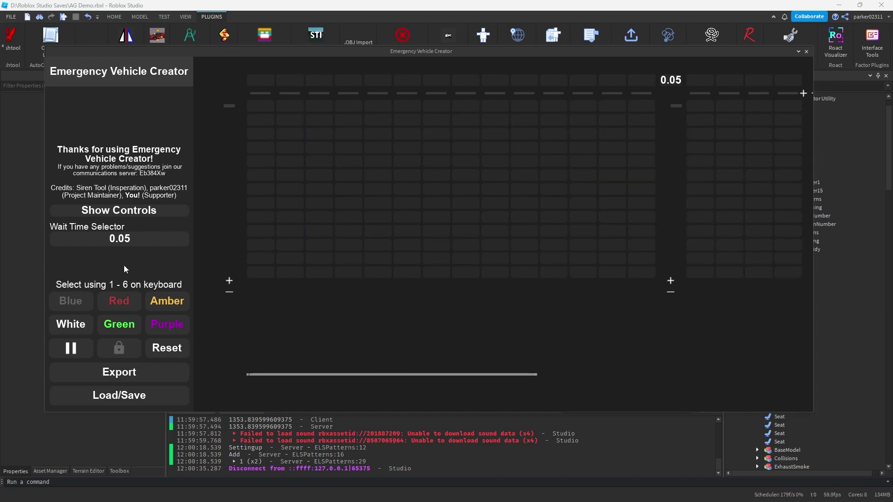
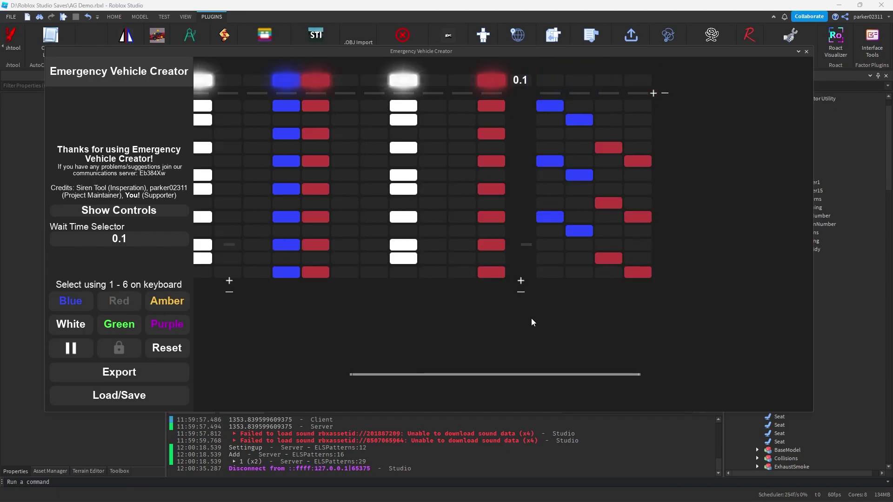
Export the new 0.1-second light pattern with the lights named L1 to L18.
{"action": "scroll", "coordinate": [500, 336], "scroll_direction": "left", "scroll_amount": 4}
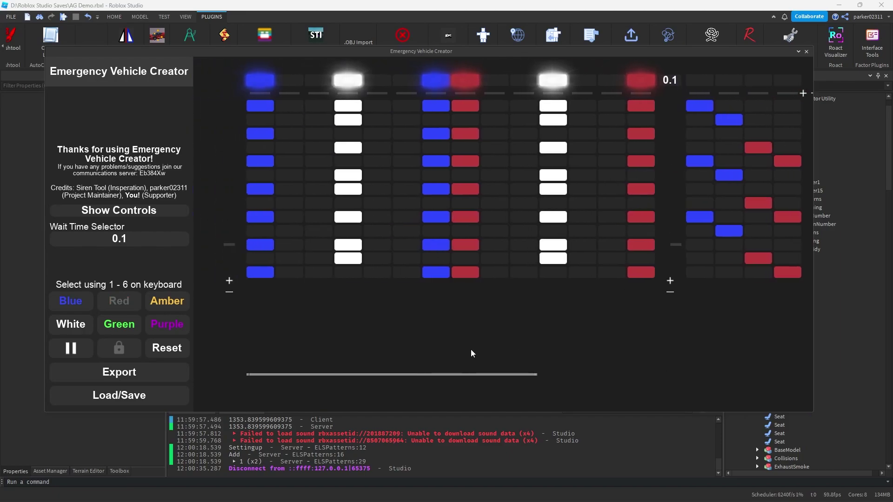
{"action": "scroll", "coordinate": [428, 349], "scroll_direction": "right", "scroll_amount": 5}
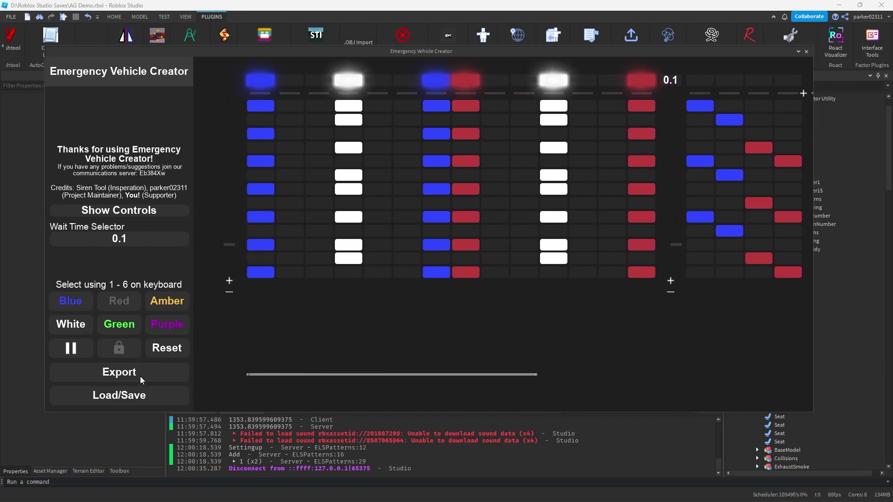
{"action": "left_click", "coordinate": [158, 372]}
{"action": "left_click", "coordinate": [392, 251]}
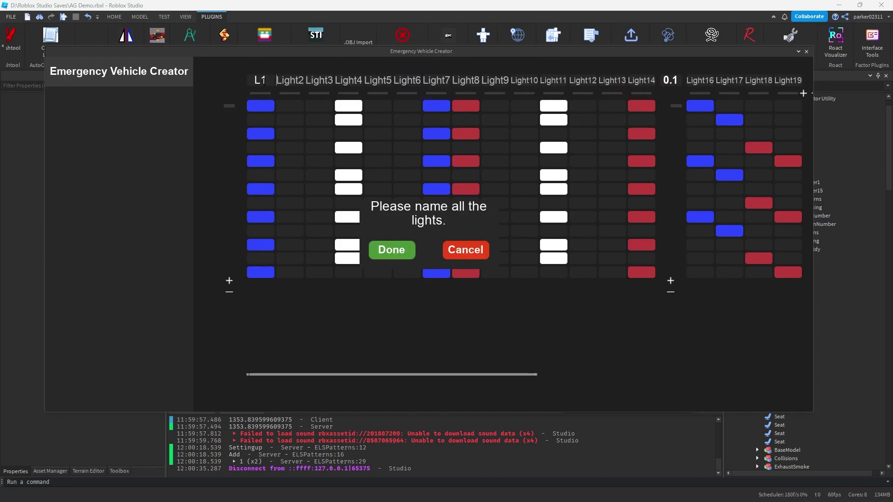
{"action": "left_click", "coordinate": [758, 80]}
{"action": "type", "text": "L14"}
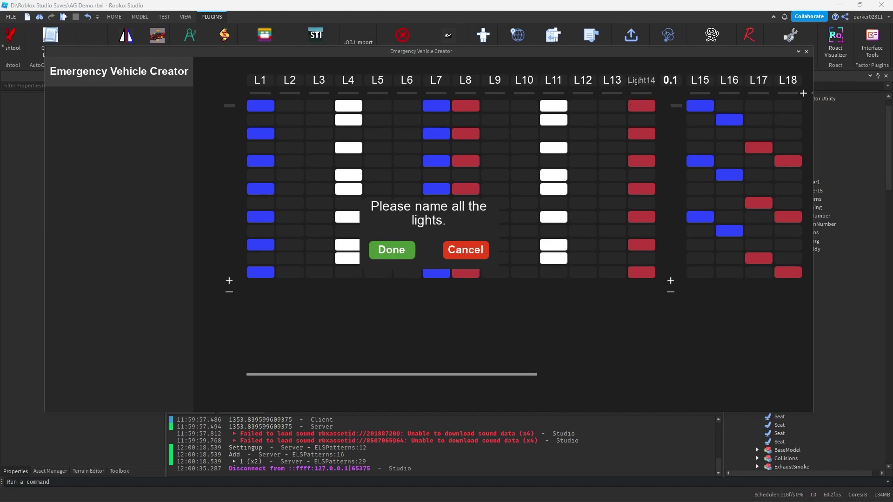
{"action": "left_click", "coordinate": [387, 254]}
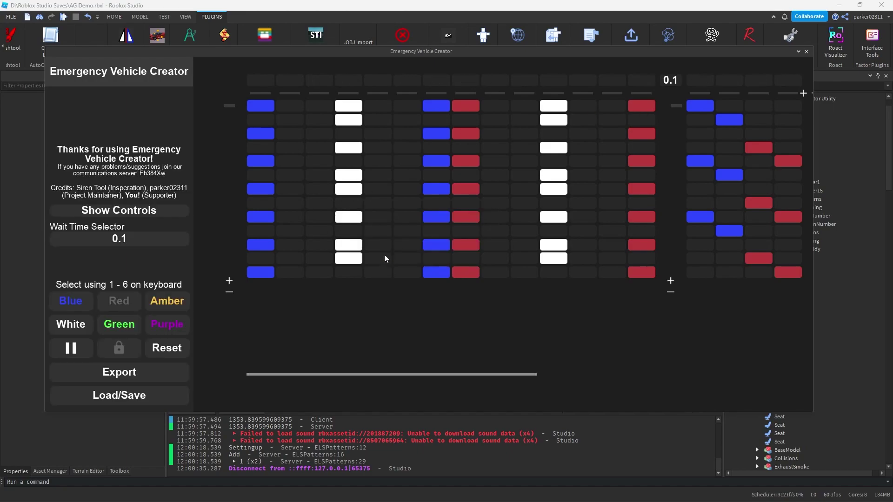
Close the Emergency Vehicle Creator and delete the older export model from the workspace.
{"action": "left_click", "coordinate": [807, 50]}
{"action": "scroll", "coordinate": [791, 269], "scroll_direction": "up", "scroll_amount": 5}
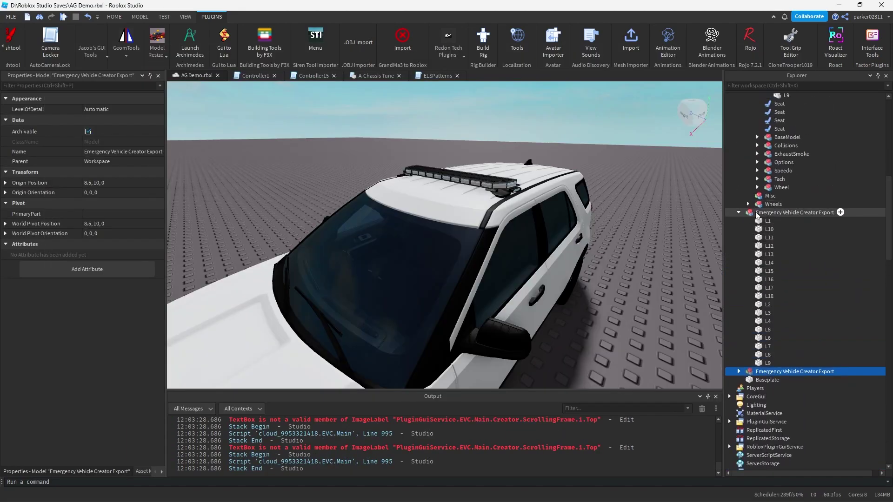
{"action": "left_click", "coordinate": [756, 213]}
{"action": "key", "text": "Delete"}
Expand the new Emergency Vehicle Creator Export model and open its Controller1 and Controller15 scripts.
{"action": "left_click", "coordinate": [738, 213]}
{"action": "left_click", "coordinate": [763, 224]}
{"action": "double_click", "coordinate": [763, 224]}
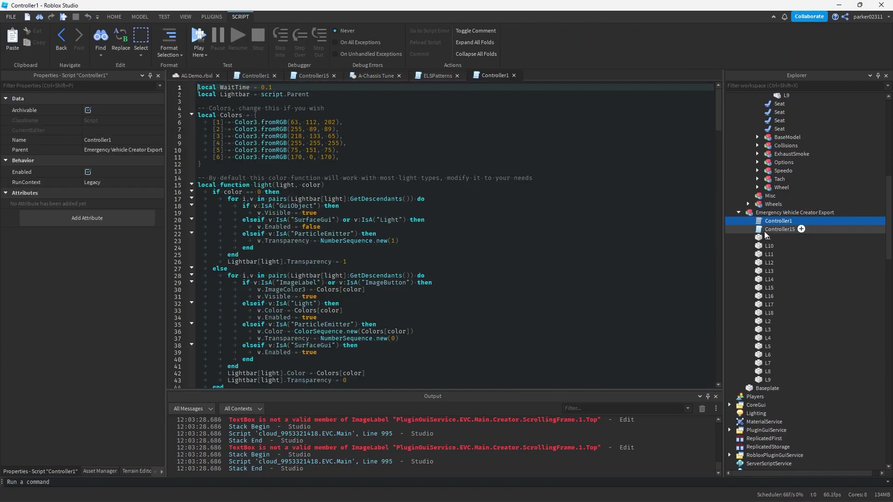
{"action": "double_click", "coordinate": [766, 230]}
Copy all L15 to L18 light and wait calls inside the while loop of the newly exported Controller15.
{"action": "scroll", "coordinate": [236, 204], "scroll_direction": "down", "scroll_amount": 17}
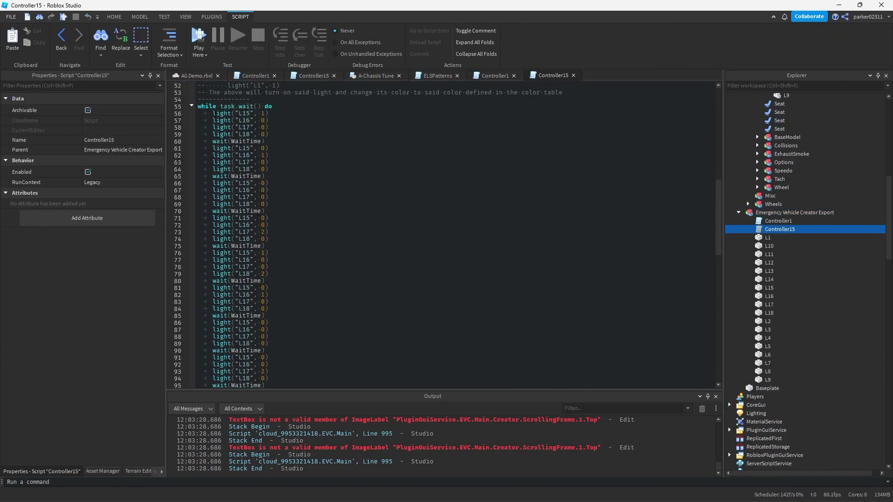
{"action": "left_click_drag", "start_coordinate": [212, 113], "coordinate": [218, 220]}
{"action": "scroll", "coordinate": [288, 233], "scroll_direction": "down", "scroll_amount": 15}
{"action": "left_click", "coordinate": [291, 241]}
{"action": "key", "text": "ctrl+v"}
Add the branch "elseif script.Parent.PatternNumber.Value == 1 then" below the zeroed L15 to L18 calls in the ELS's Controller15.
{"action": "scroll", "coordinate": [333, 225], "scroll_direction": "up", "scroll_amount": 3}
{"action": "left_click", "coordinate": [303, 293]}
{"action": "key", "text": "Return"}
{"action": "type", "text": "elseif"}
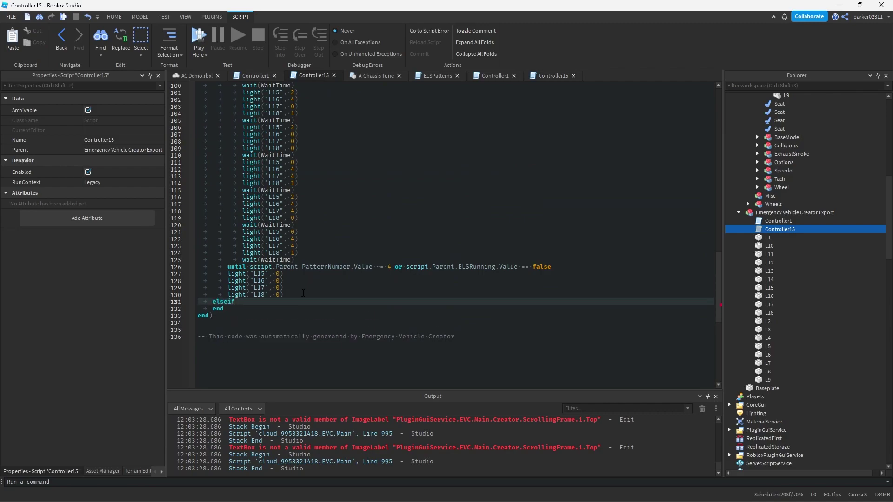
{"action": "type", "text": " script.Parent.P"}
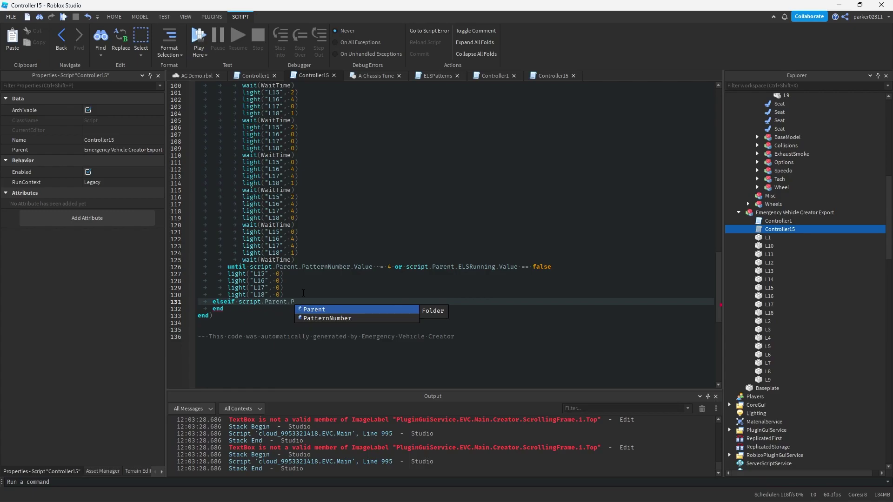
{"action": "type", "text": "atternNumber.Value =="}
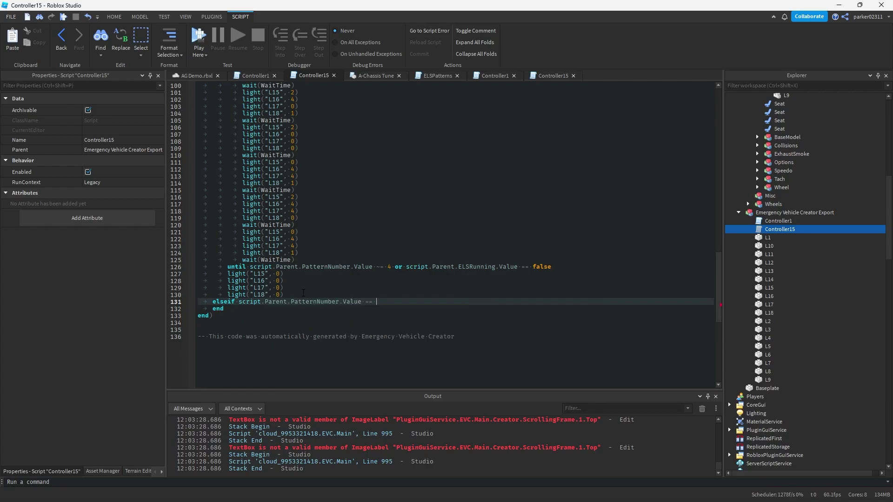
{"action": "type", "text": " 5 then"}
Add a repeat loop inside Controller15's pattern 1 branch and paste the copied light frames into it.
{"action": "key", "text": "Return"}
{"action": "key", "text": "ctrl+v"}
{"action": "key", "text": "ctrl+z"}
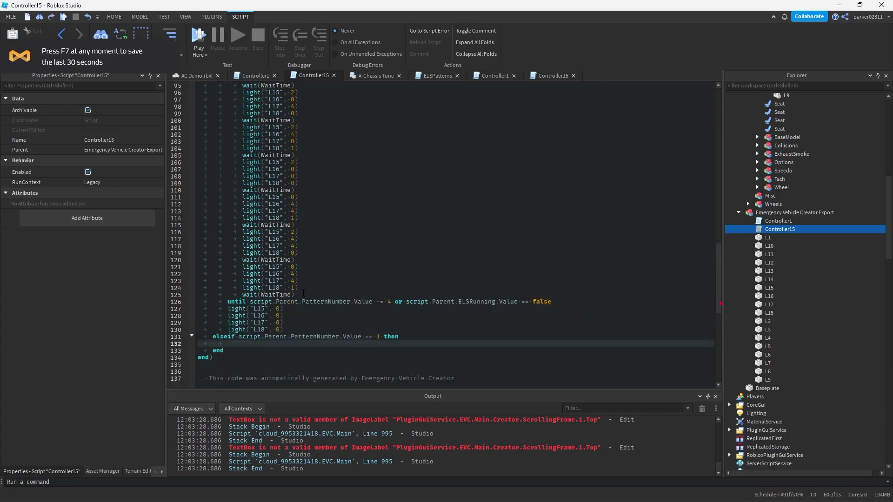
{"action": "type", "text": "repeat"}
{"action": "key", "text": "Return"}
{"action": "key", "text": "ctrl+v"}
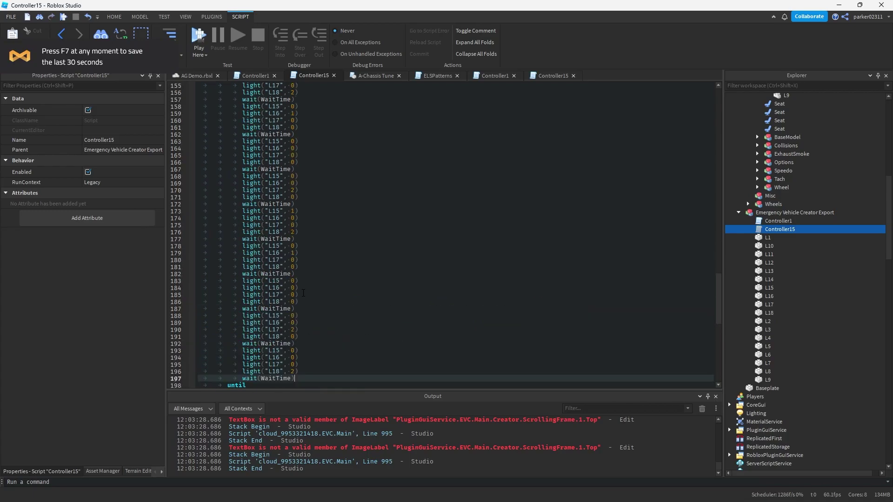
Complete the loop's until condition as "script.Parent.PatternNumber.Value ~= 1 or script.Parent.ELSRunning.Value == false".
{"action": "key", "text": "Down"}
{"action": "type", "text": "script.Parent."}
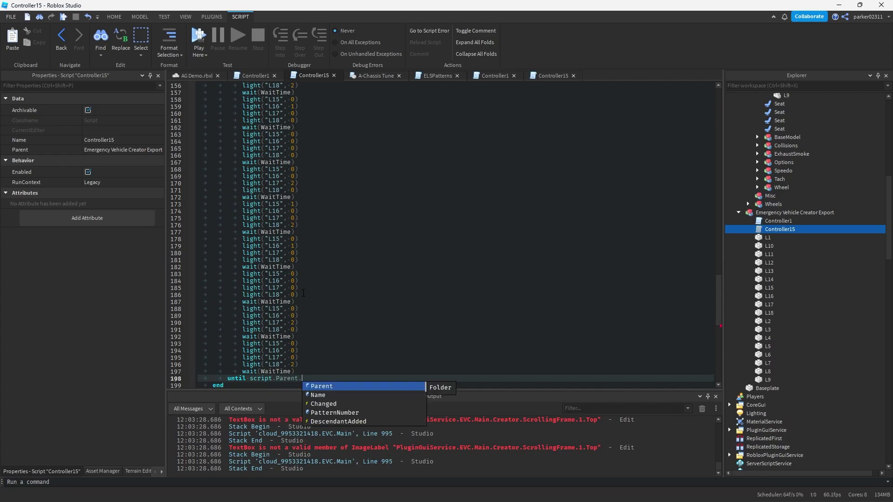
{"action": "type", "text": "Pa"}
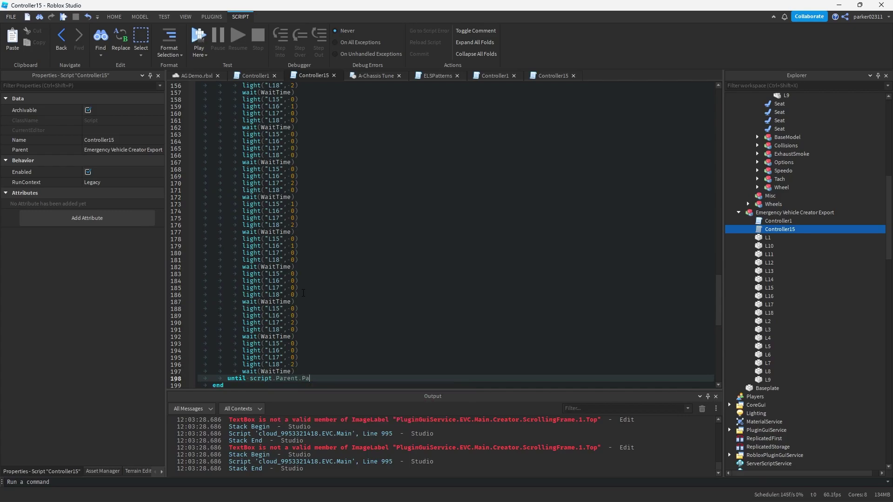
{"action": "type", "text": "tternNumber.Value ~= 1 or script.Parent"}
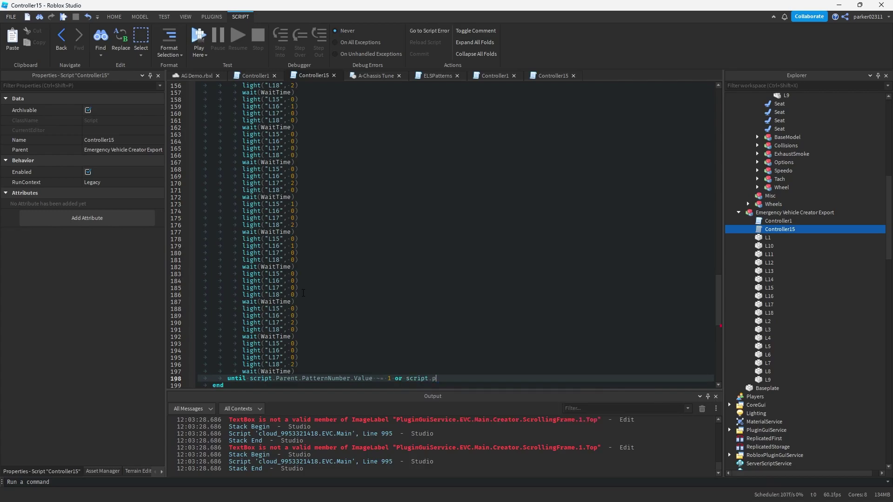
{"action": "type", "text": ".ELSRunning.Value == false"}
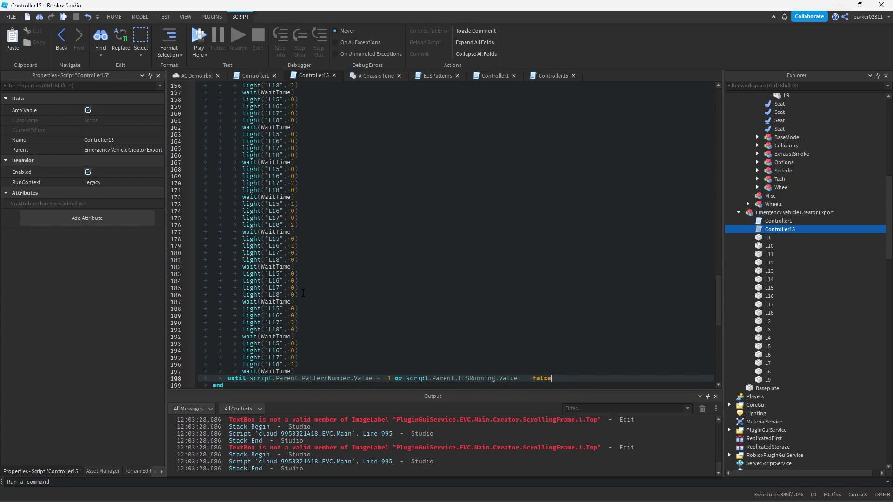
Copy the last frame's L15 to L18 calls below the pattern 1 until line and set L18's color value to 0.
{"action": "key", "text": "Return"}
{"action": "scroll", "coordinate": [303, 293], "scroll_direction": "down", "scroll_amount": 2}
{"action": "left_click_drag", "start_coordinate": [299, 316], "coordinate": [243, 295]}
{"action": "key", "text": "ctrl+c"}
{"action": "left_click", "coordinate": [231, 339]}
{"action": "key", "text": "ctrl+v"}
{"action": "key", "text": "Left"}
{"action": "key", "text": "BackSpace"}
{"action": "type", "text": "0"}
Select the L1 to L14 light and wait calls in the while loop of the newly exported Controller1 for copying.
{"action": "left_click", "coordinate": [494, 76]}
{"action": "scroll", "coordinate": [224, 148], "scroll_direction": "down", "scroll_amount": 10}
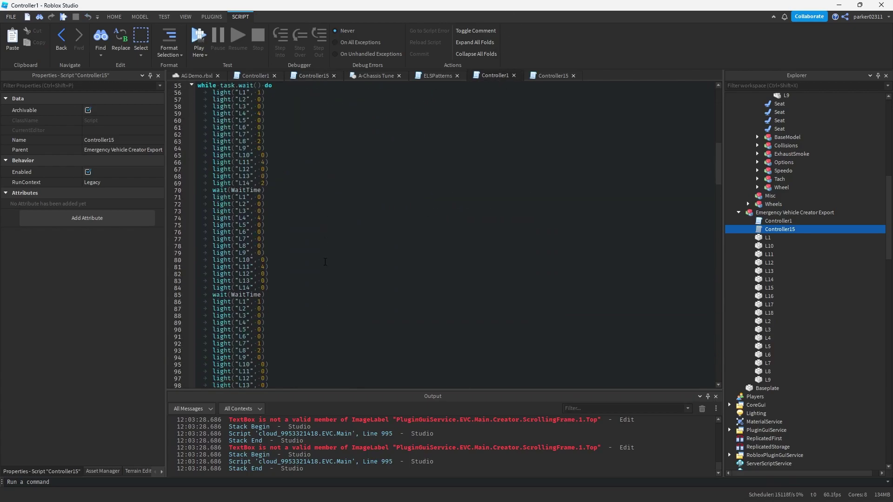
{"action": "left_click_drag", "start_coordinate": [199, 176], "coordinate": [277, 231]}
Add the branch "elseif script.Parent.PatternNumber.Value == 1 then" below the zeroed L1 to L14 calls in the ELS's Controller1.
{"action": "left_click", "coordinate": [249, 76]}
{"action": "scroll", "coordinate": [298, 309], "scroll_direction": "up", "scroll_amount": 5}
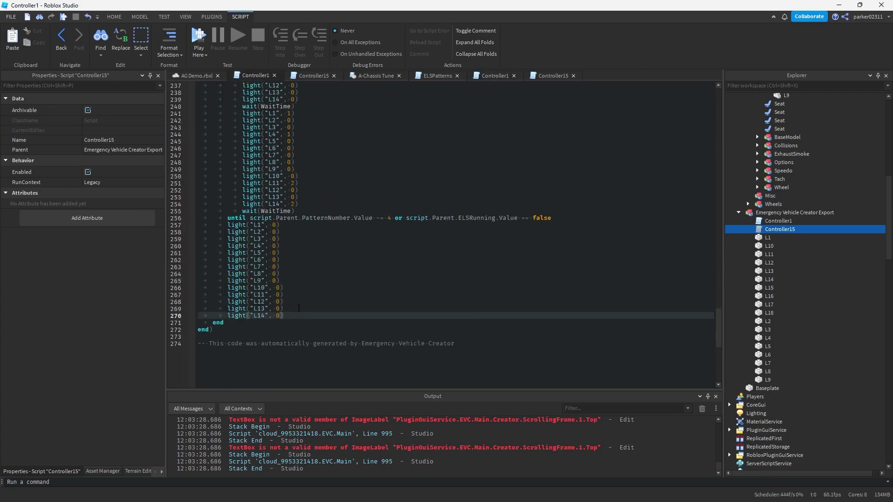
{"action": "key", "text": "Return"}
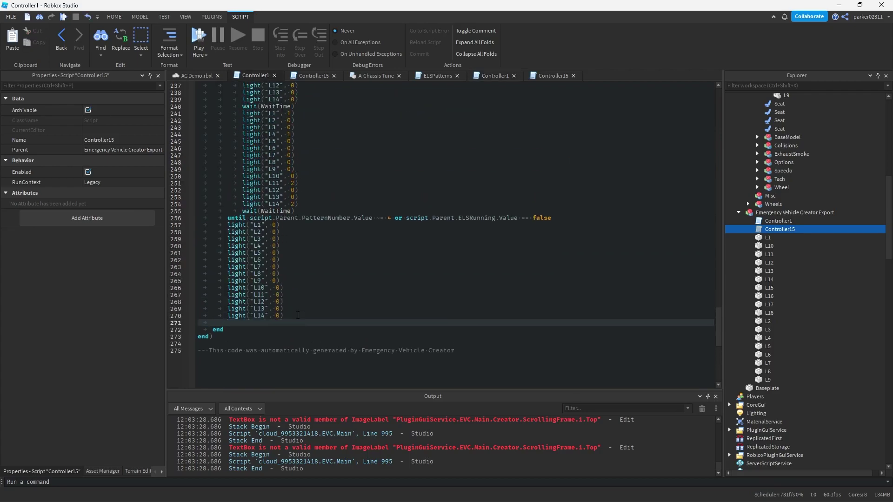
{"action": "type", "text": "elseif script.parent.PatternNumber.V"}
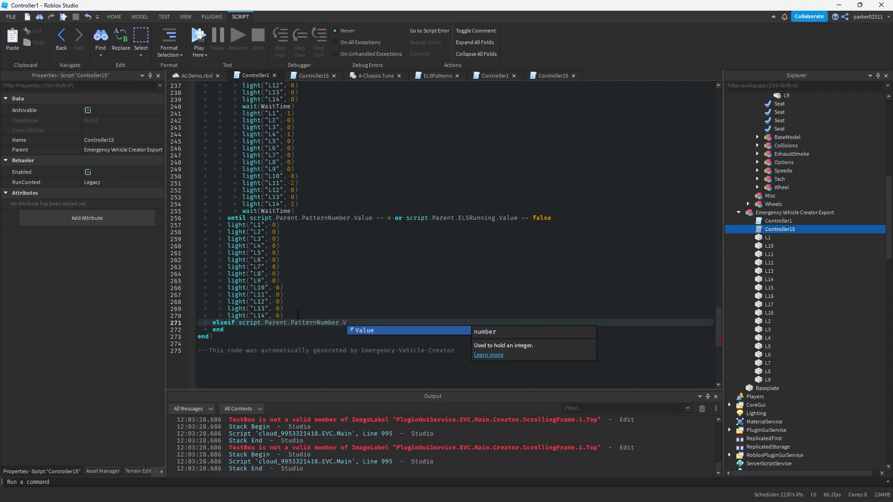
{"action": "type", "text": "alue == 1 then"}
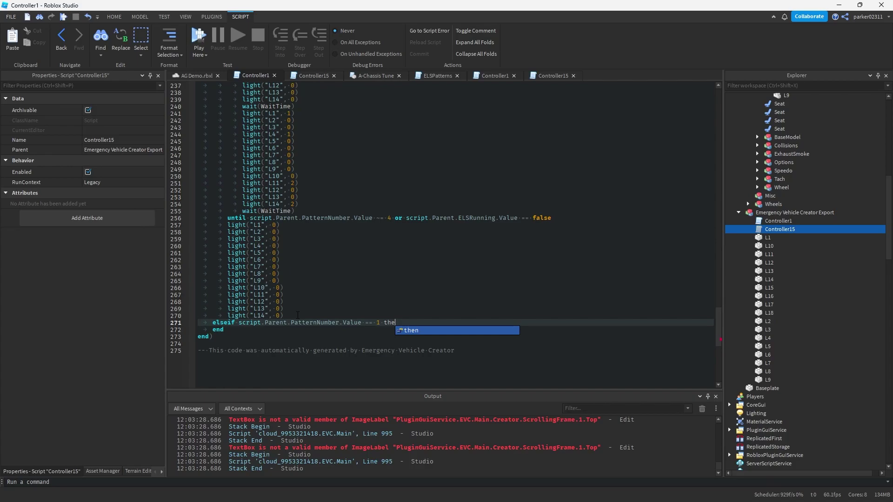
{"action": "key", "text": "Return"}
Add a repeat block holding the copied L1 to L14 light and wait calls in Controller1's pattern 1 branch.
{"action": "left_click", "coordinate": [313, 76]}
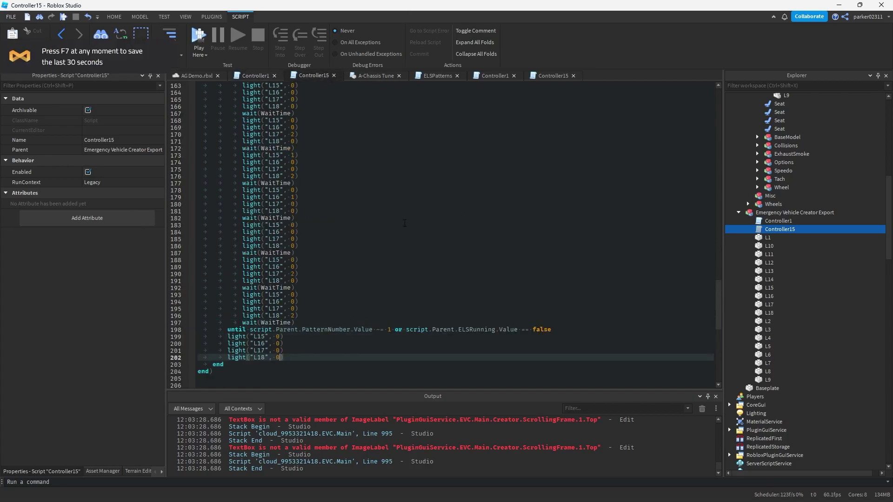
{"action": "scroll", "coordinate": [406, 280], "scroll_direction": "up", "scroll_amount": 10}
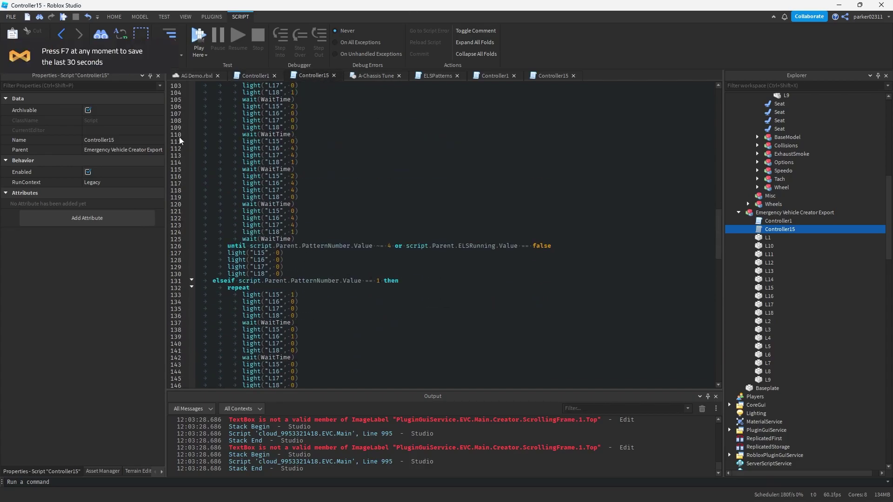
{"action": "left_click", "coordinate": [236, 75]}
{"action": "type", "text": "repeat"}
{"action": "key", "text": "Return"}
{"action": "key", "text": "ctrl+v"}
{"action": "key", "text": "Down"}
Complete the until condition in Controller1 as "script.Parent.PatternNumber.Value ~= 1 or script.Parent.ELSRunning.Value == false".
{"action": "type", "text": "script.Parent."}
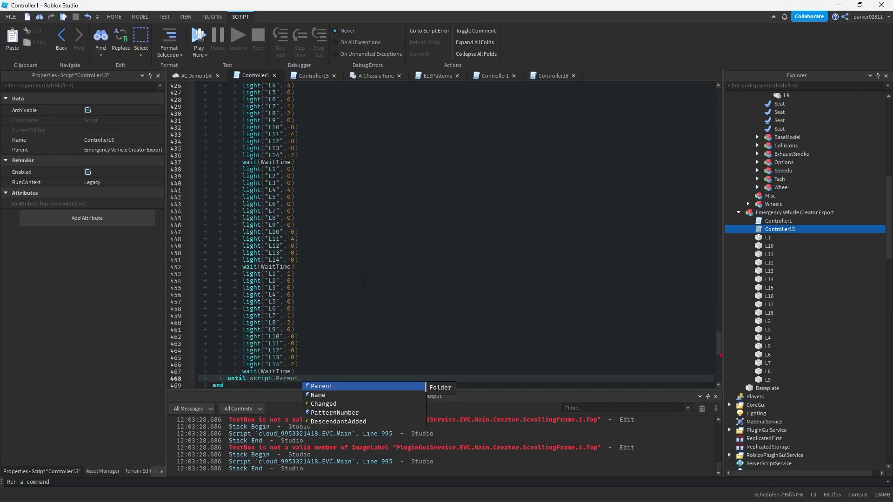
{"action": "type", "text": "PatternNumber.Value"}
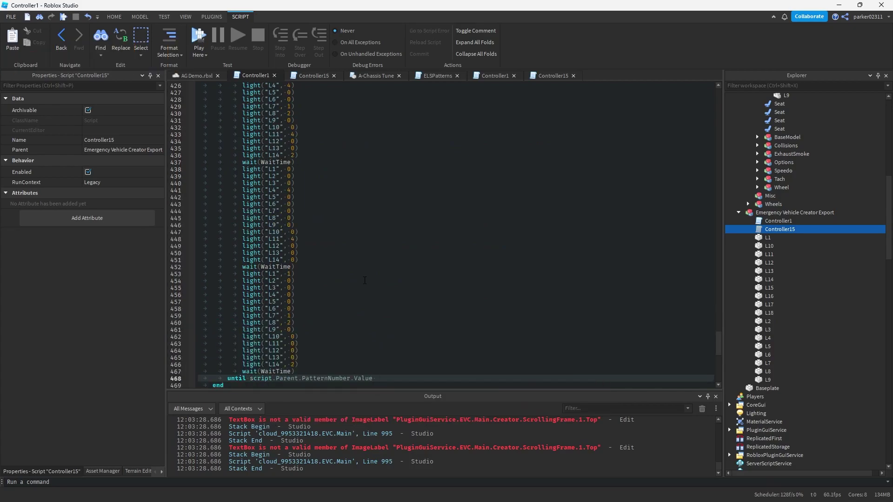
{"action": "type", "text": " ~= 1 or script.Parent."}
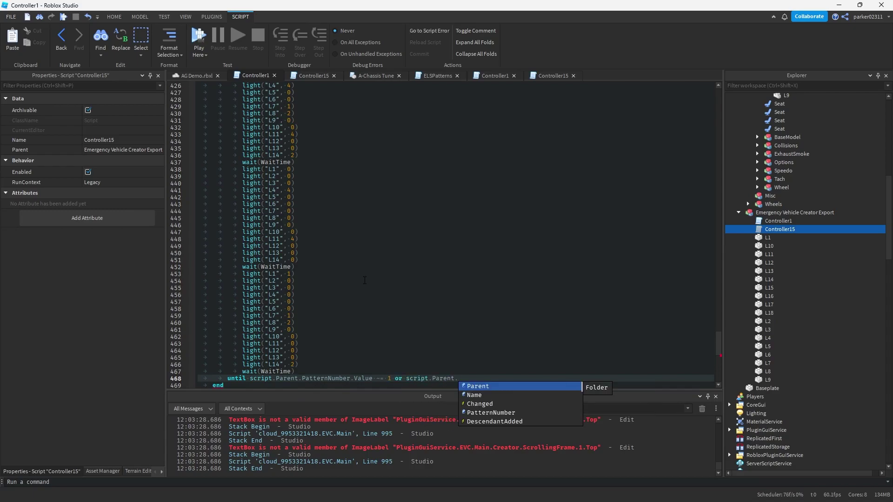
{"action": "type", "text": "ELSRunning.En"}
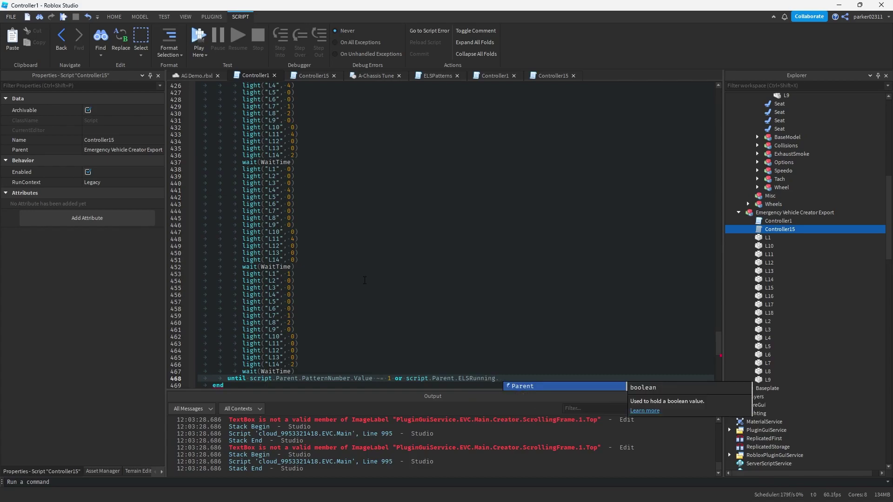
{"action": "key", "text": "BackSpace"}
{"action": "key", "text": "BackSpace"}
{"action": "type", "text": "Value == false"}
{"action": "key", "text": "Return"}
Copy the last frame's L1 to L14 light calls below Controller1's pattern 1 until line.
{"action": "scroll", "coordinate": [396, 275], "scroll_direction": "down", "scroll_amount": 4}
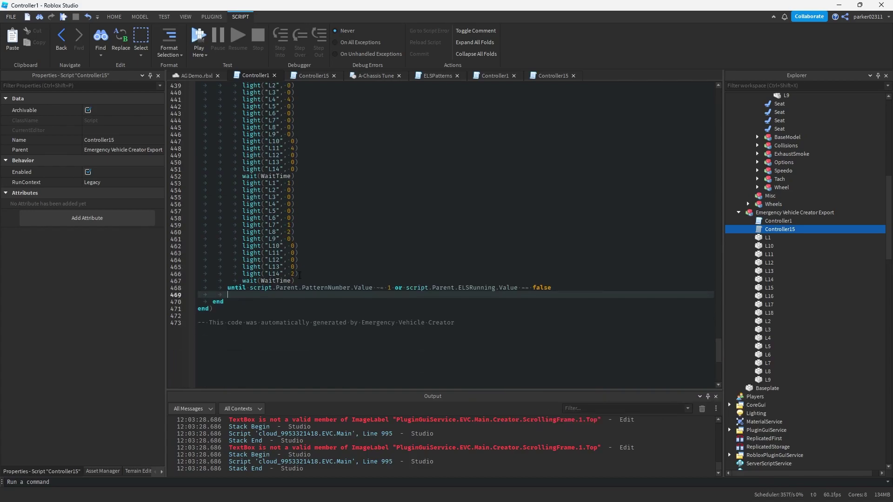
{"action": "left_click_drag", "start_coordinate": [300, 275], "coordinate": [237, 185]}
{"action": "key", "text": "ctrl+c"}
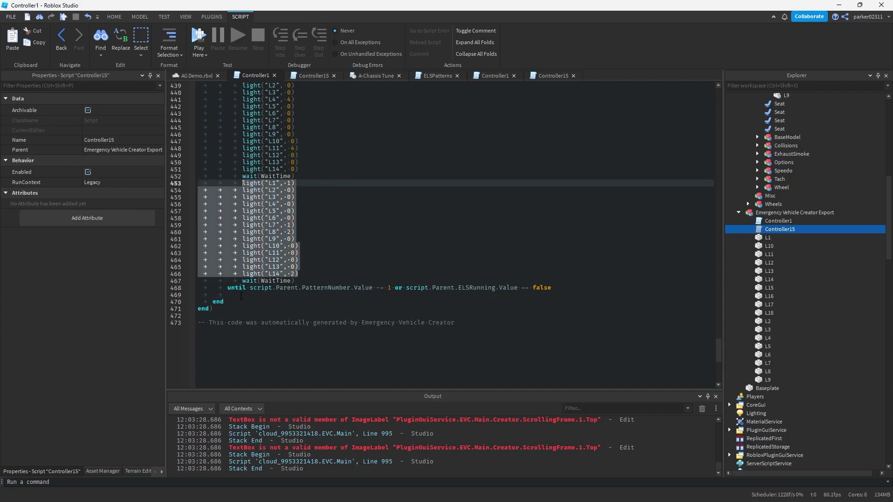
{"action": "left_click", "coordinate": [241, 296]}
{"action": "key", "text": "ctrl+v"}
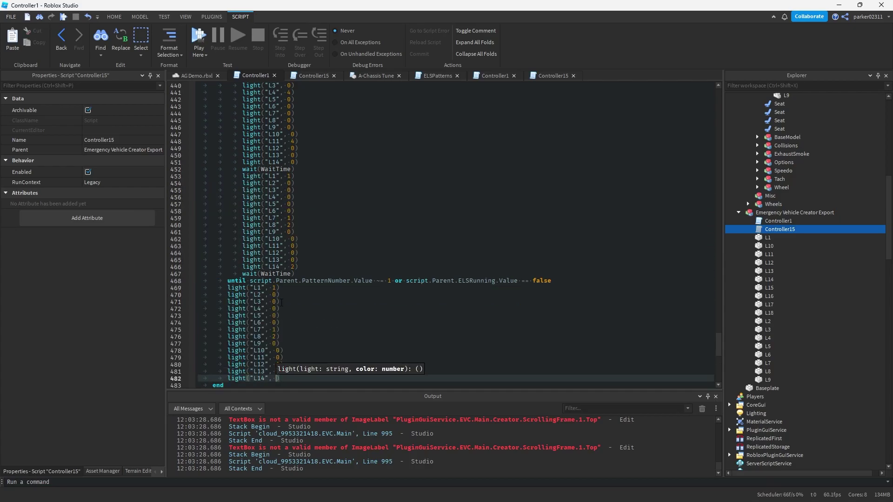
Set the color values of L14, L8, L7 and L1 to 0 in the calls below the until line.
{"action": "type", "text": "0"}
{"action": "key", "text": "Up"}
{"action": "key", "text": "Up"}
{"action": "key", "text": "Up"}
{"action": "key", "text": "Up"}
{"action": "key", "text": "Up"}
{"action": "key", "text": "Up"}
{"action": "key", "text": "Left"}
{"action": "key", "text": "BackSpace"}
{"action": "type", "text": "0"}
{"action": "key", "text": "Up"}
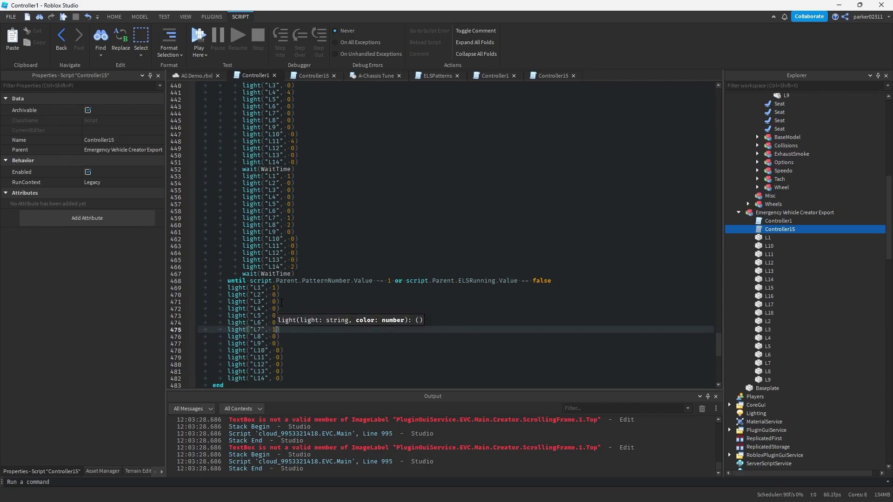
{"action": "key", "text": "Up"}
{"action": "key", "text": "Up"}
{"action": "key", "text": "Up"}
{"action": "key", "text": "Up"}
{"action": "key", "text": "Up"}
{"action": "key", "text": "Up"}
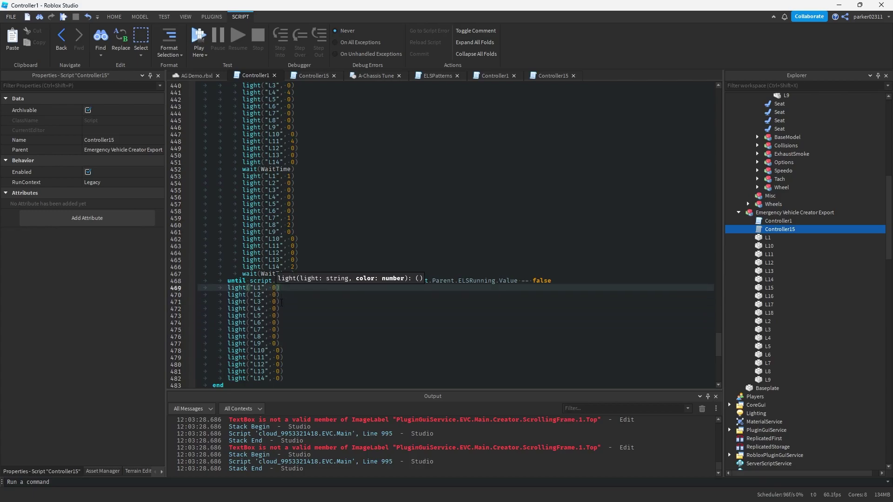
Save the place, return to the 3D view near the car and start a play test.
{"action": "key", "text": "Down"}
{"action": "key", "text": "Down"}
{"action": "key", "text": "Down"}
{"action": "key", "text": "Down"}
{"action": "key", "text": "ctrl+s"}
{"action": "left_click", "coordinate": [195, 75]}
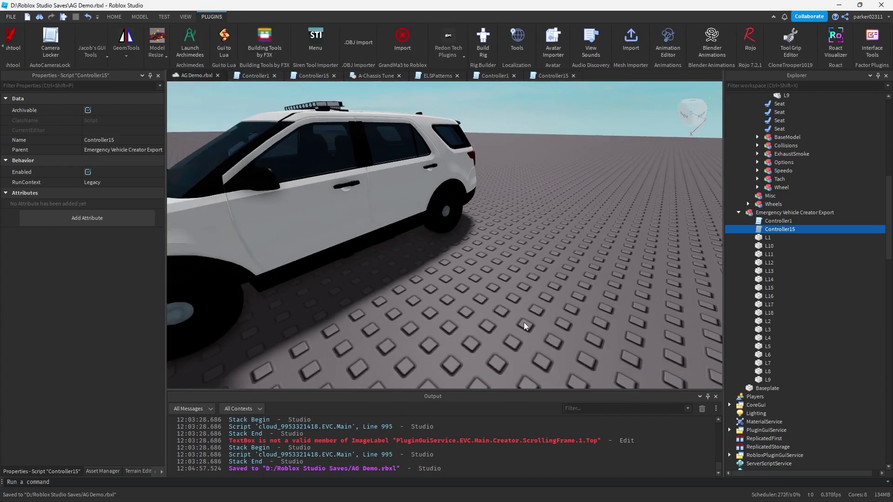
{"action": "key", "text": "s"}
{"action": "key", "text": "a"}
{"action": "key", "text": "w"}
{"action": "key", "text": "e"}
{"action": "scroll", "coordinate": [296, 18], "scroll_direction": "up", "scroll_amount": 4}
{"action": "left_click", "coordinate": [391, 41]}
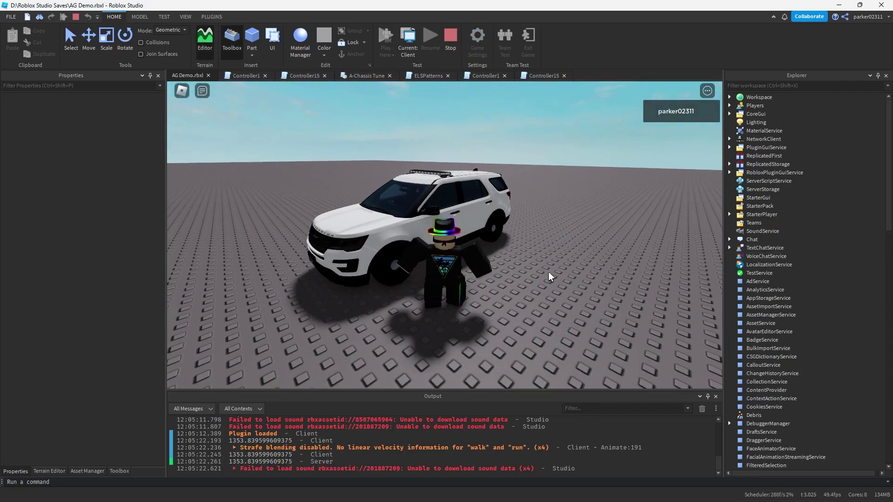
Enter the car, open its ELS panel and move the emergency lighting panel clear of the car and dashboard.
{"action": "key", "text": "w"}
{"action": "right_click_drag", "start_coordinate": [434, 259], "coordinate": [526, 259]}
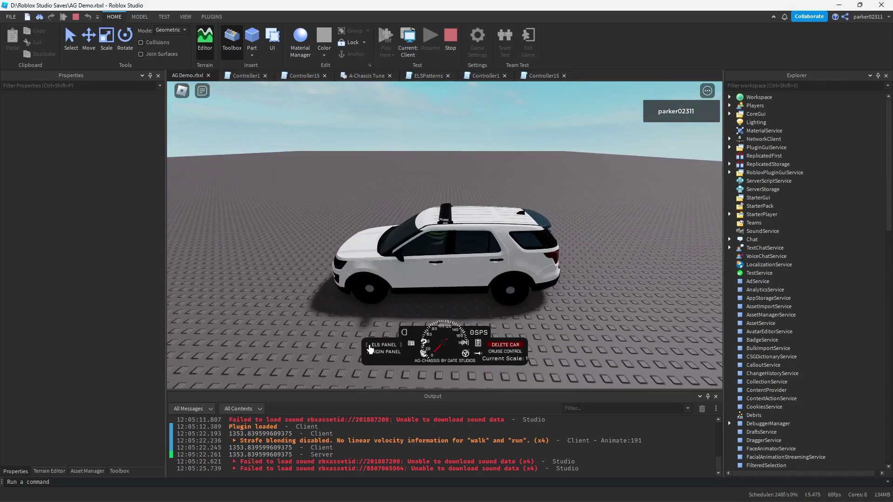
{"action": "left_click", "coordinate": [364, 347]}
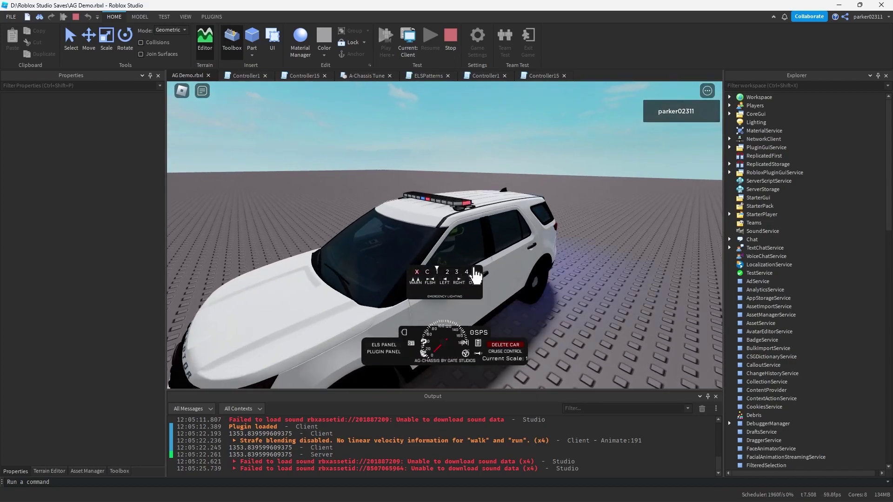
{"action": "left_click_drag", "start_coordinate": [479, 307], "coordinate": [644, 381]}
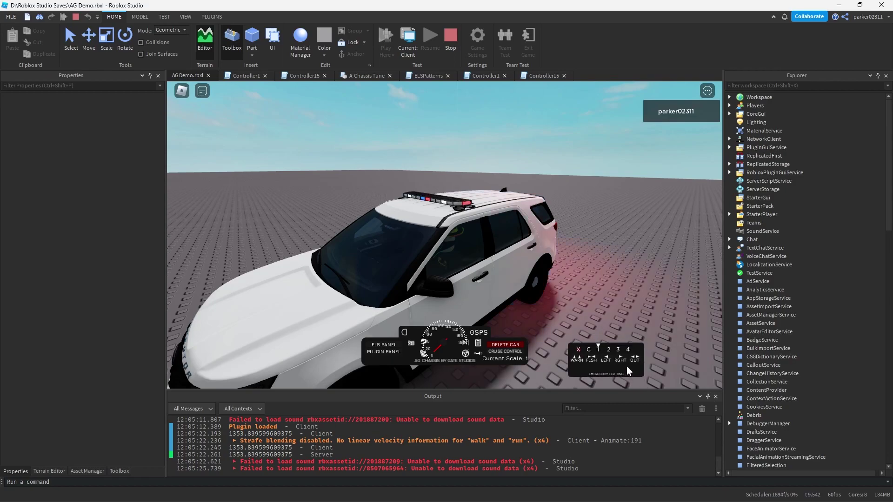
Cycle the ELS from pattern 1 through pattern 4 and examine the roof lightbar from several angles.
{"action": "right_click_drag", "start_coordinate": [558, 270], "coordinate": [494, 163]}
{"action": "scroll", "coordinate": [494, 219], "scroll_direction": "up", "scroll_amount": 5}
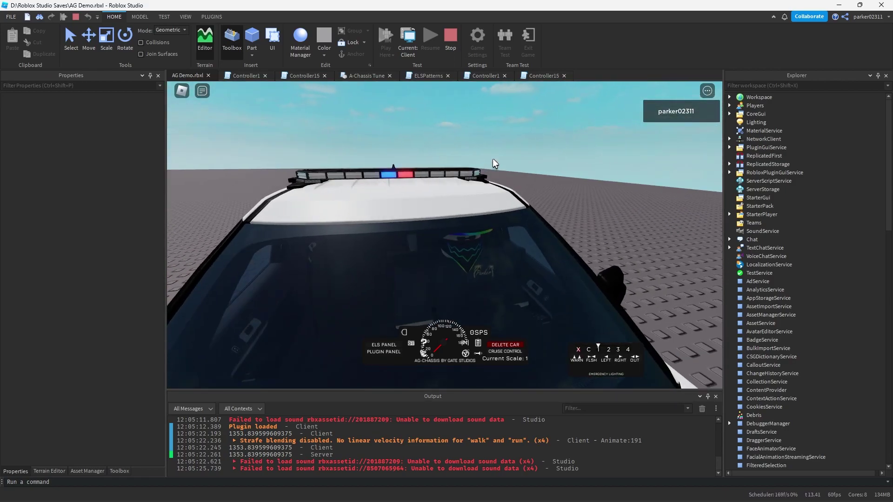
{"action": "scroll", "coordinate": [503, 183], "scroll_direction": "down", "scroll_amount": 2}
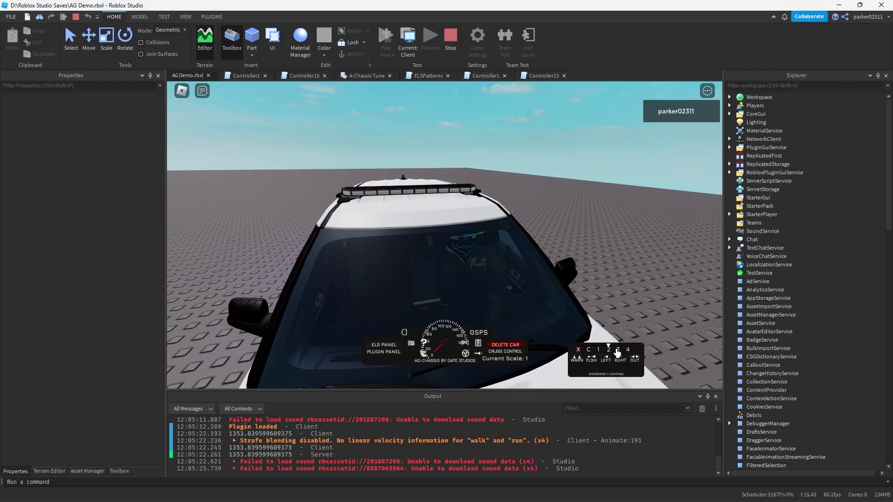
{"action": "mouse_move", "coordinate": [463, 210]}
{"action": "right_mouse_down"}
{"action": "mouse_move", "coordinate": [529, 245]}
{"action": "mouse_move", "coordinate": [458, 222]}
{"action": "right_mouse_up"}
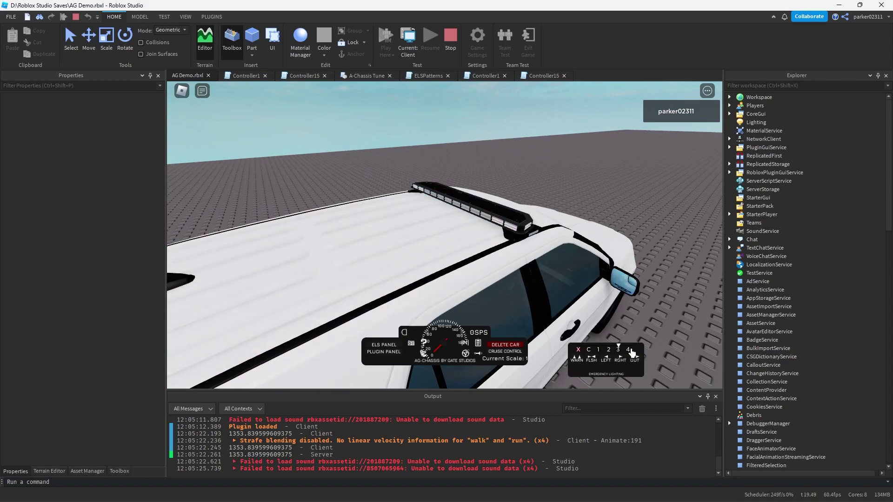
{"action": "left_click", "coordinate": [630, 350]}
{"action": "right_click_drag", "start_coordinate": [514, 216], "coordinate": [519, 214]}
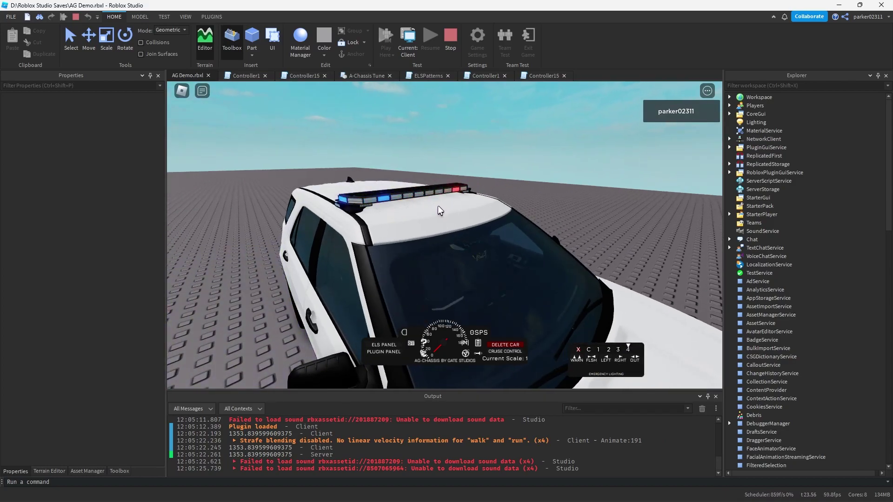
Insert a Bloom effect into Lighting and select it for editing.
{"action": "scroll", "coordinate": [440, 210], "scroll_direction": "down", "scroll_amount": 4}
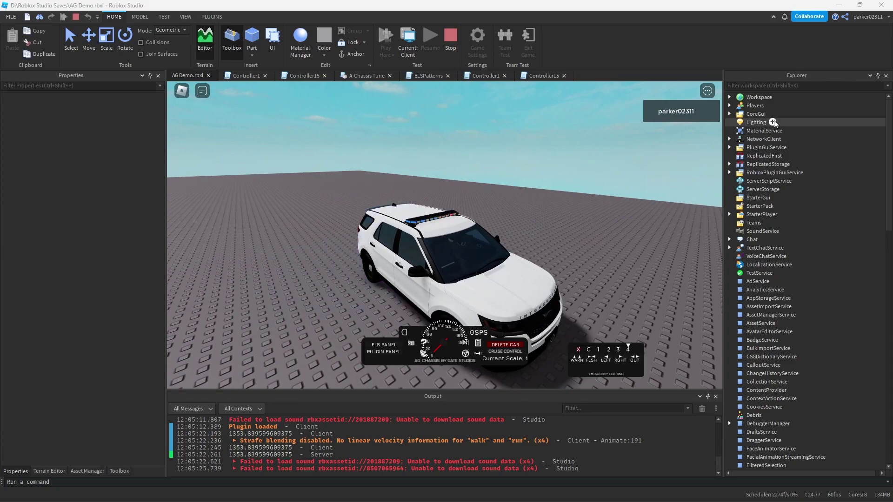
{"action": "left_click", "coordinate": [772, 122]}
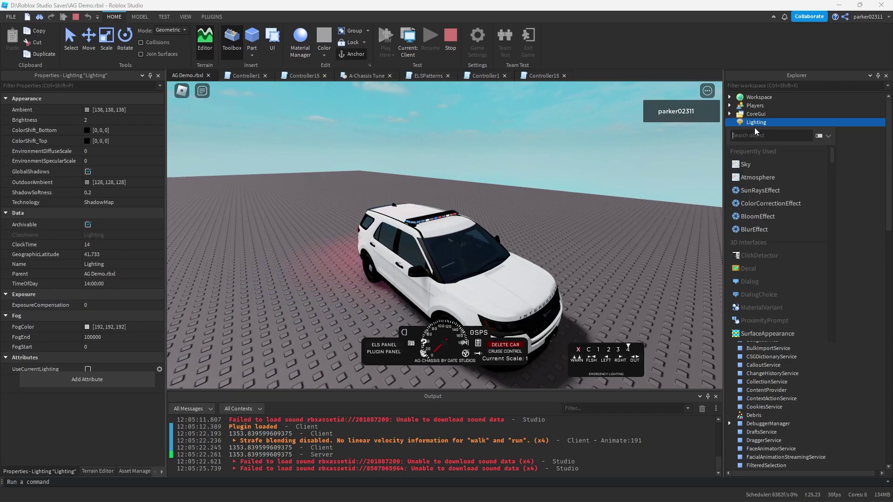
{"action": "type", "text": "blo"}
{"action": "key", "text": "Return"}
{"action": "left_click", "coordinate": [764, 131]}
Set the Bloom effect's Threshold to 2 and check the glow up close on the lightbar.
{"action": "left_click", "coordinate": [102, 192]}
{"action": "type", "text": "12"}
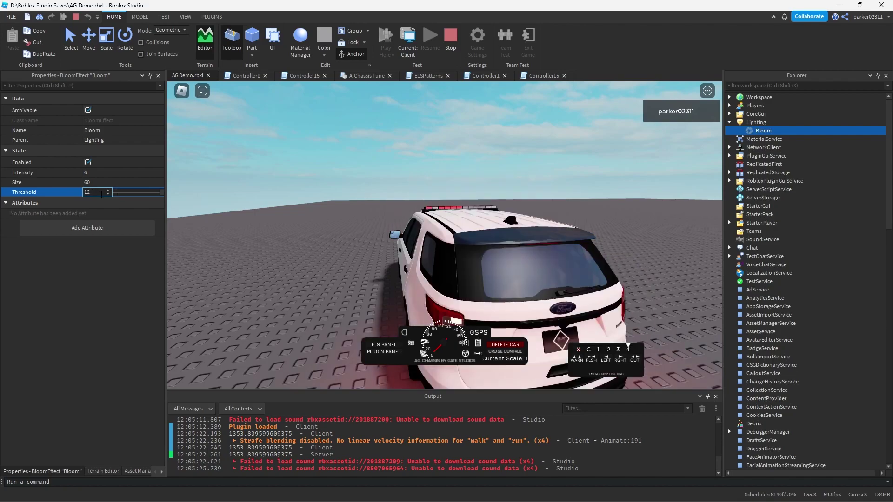
{"action": "key", "text": "BackSpace"}
{"action": "key", "text": "BackSpace"}
{"action": "type", "text": "2"}
{"action": "key", "text": "Return"}
{"action": "right_click_drag", "start_coordinate": [234, 177], "coordinate": [234, 177]}
{"action": "scroll", "coordinate": [233, 178], "scroll_direction": "up", "scroll_amount": 3}
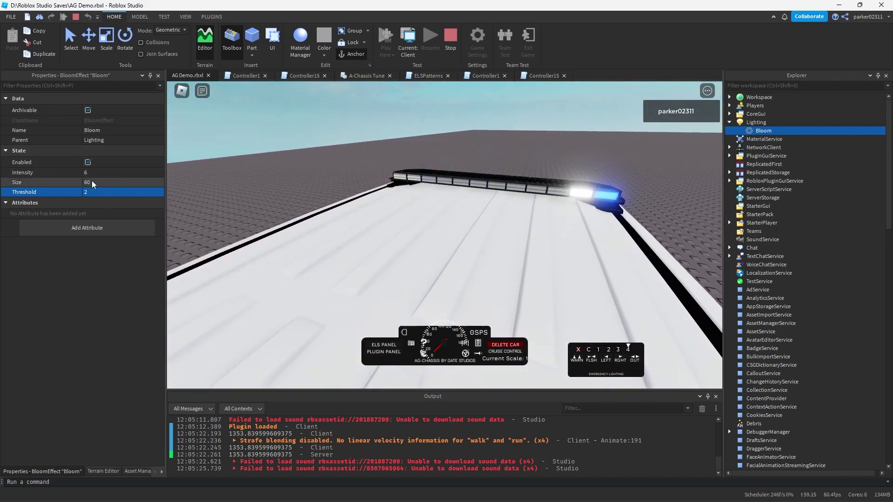
Set the Bloom effect's Size to 6 and its Intensity to 60.
{"action": "left_click", "coordinate": [97, 172]}
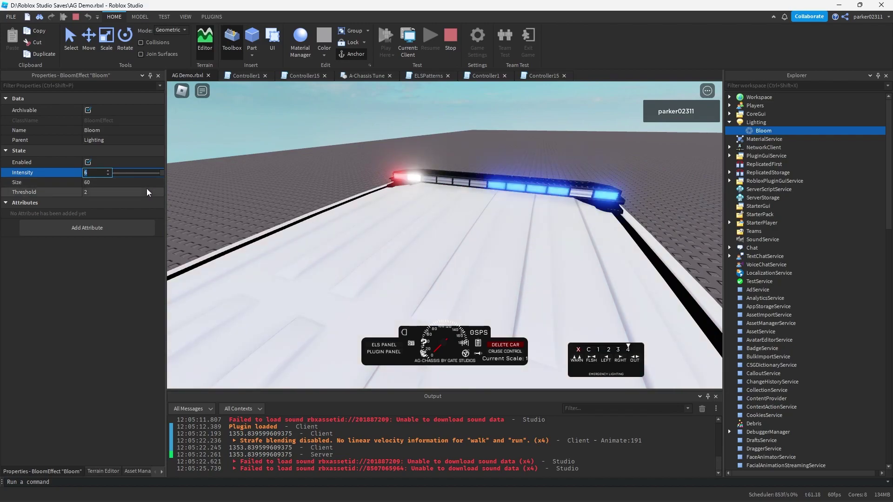
{"action": "left_click", "coordinate": [98, 183]}
{"action": "type", "text": "6"}
{"action": "key", "text": "Return"}
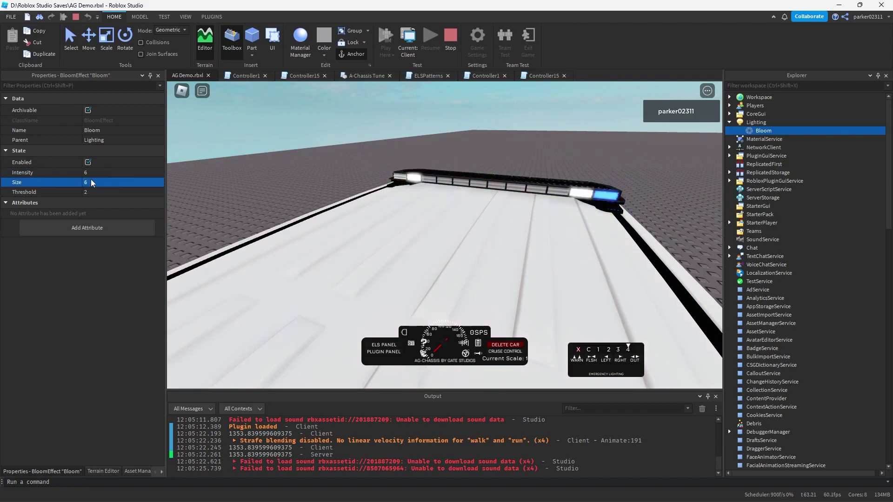
{"action": "left_click", "coordinate": [86, 173]}
{"action": "key", "text": "Return"}
{"action": "right_click_drag", "start_coordinate": [488, 164], "coordinate": [488, 164]}
Set the Bloom effect's Size to 10 and check the lightbar's glow.
{"action": "left_click", "coordinate": [86, 182]}
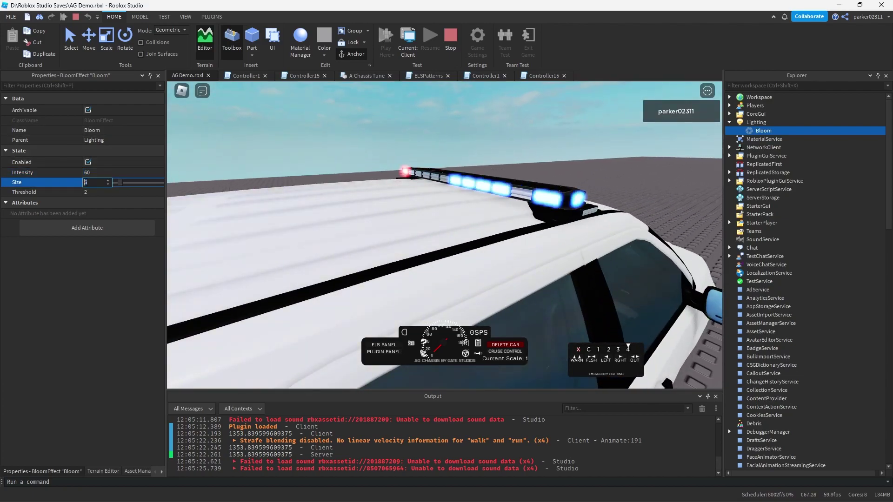
{"action": "mouse_move", "coordinate": [460, 218]}
{"action": "right_mouse_down"}
{"action": "mouse_move", "coordinate": [462, 227]}
{"action": "mouse_move", "coordinate": [459, 219]}
{"action": "right_mouse_up"}
{"action": "scroll", "coordinate": [459, 218], "scroll_direction": "down", "scroll_amount": 2}
{"action": "scroll", "coordinate": [530, 187], "scroll_direction": "up", "scroll_amount": 4}
{"action": "right_click_drag", "start_coordinate": [529, 187], "coordinate": [529, 187]}
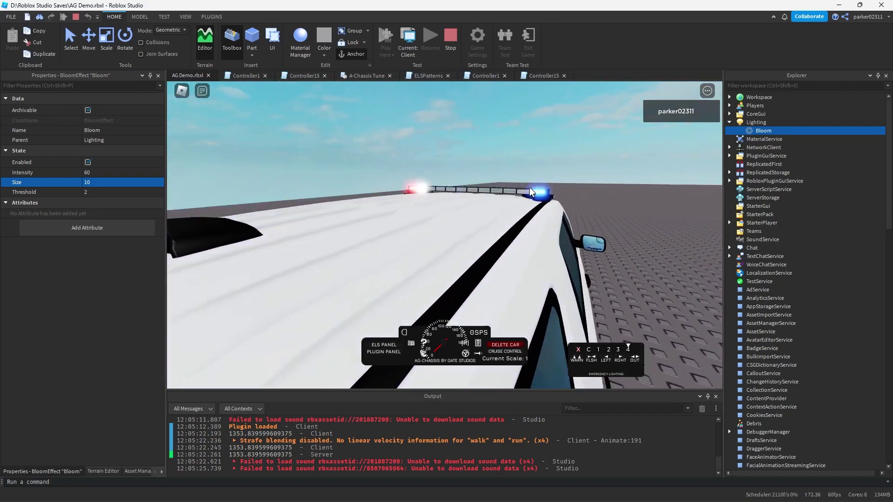
Examine the glowing lightbar from around the car with ELS pattern 1 and with pattern 4.
{"action": "right_click_drag", "start_coordinate": [682, 182], "coordinate": [659, 194]}
{"action": "scroll", "coordinate": [682, 182], "scroll_direction": "up", "scroll_amount": 1}
{"action": "scroll", "coordinate": [681, 183], "scroll_direction": "down", "scroll_amount": 1}
{"action": "scroll", "coordinate": [682, 183], "scroll_direction": "up", "scroll_amount": 1}
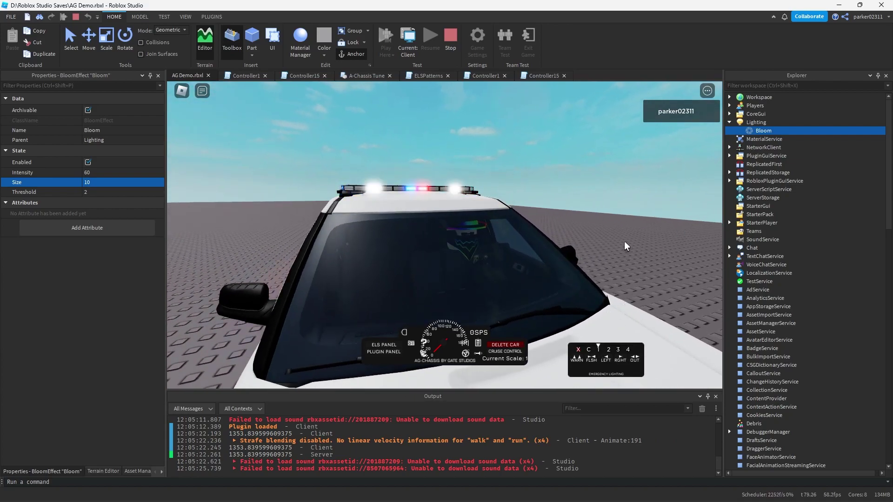
{"action": "right_click_drag", "start_coordinate": [625, 242], "coordinate": [421, 107]}
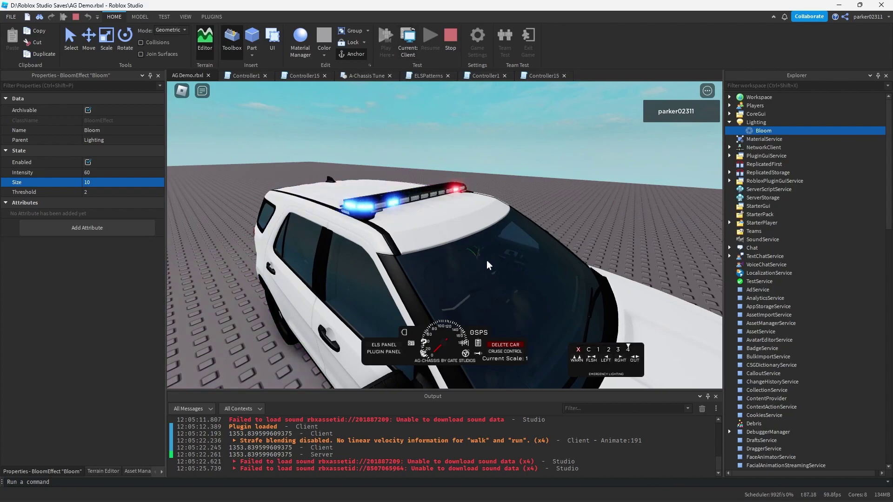
{"action": "right_click_drag", "start_coordinate": [482, 258], "coordinate": [479, 254]}
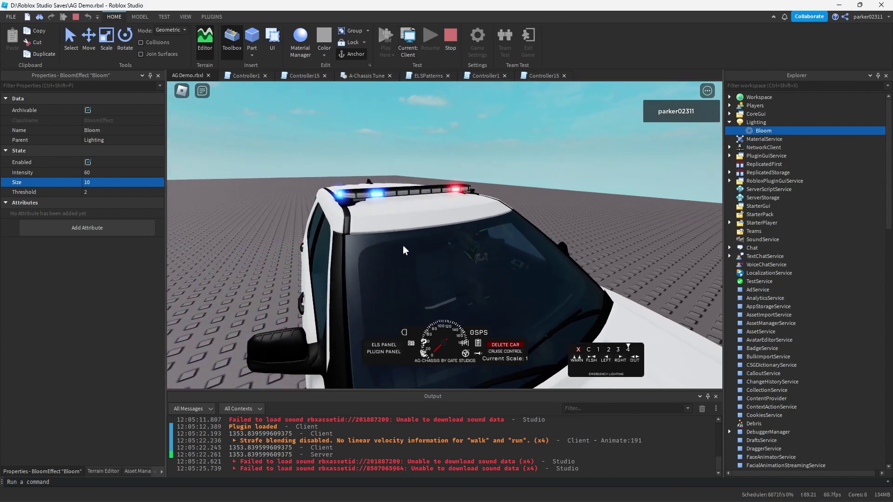
{"action": "right_click_drag", "start_coordinate": [385, 232], "coordinate": [474, 246]}
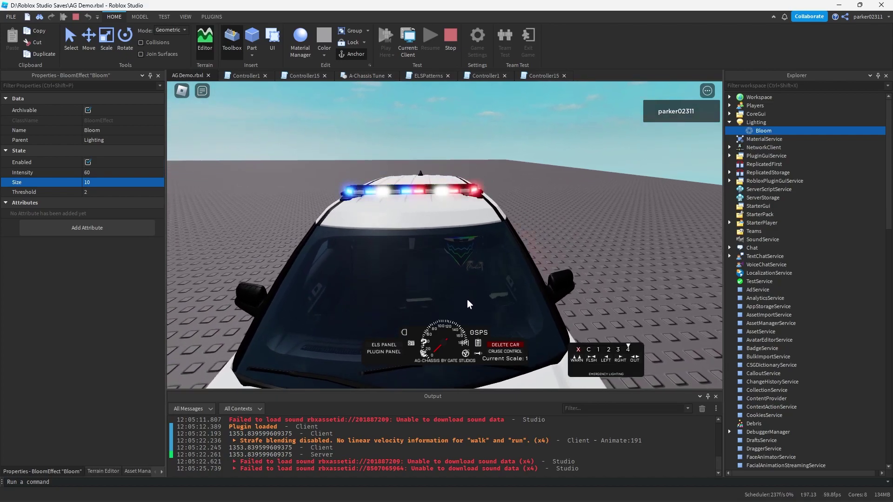
{"action": "right_click_drag", "start_coordinate": [435, 297], "coordinate": [449, 272]}
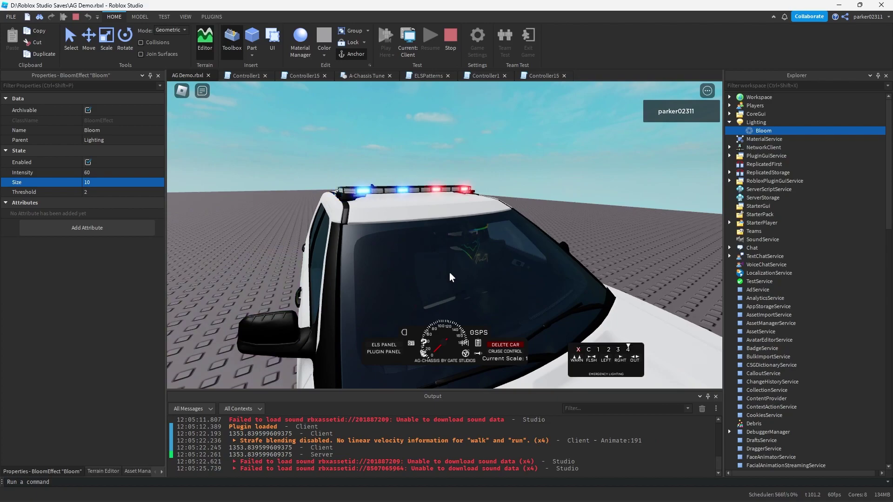